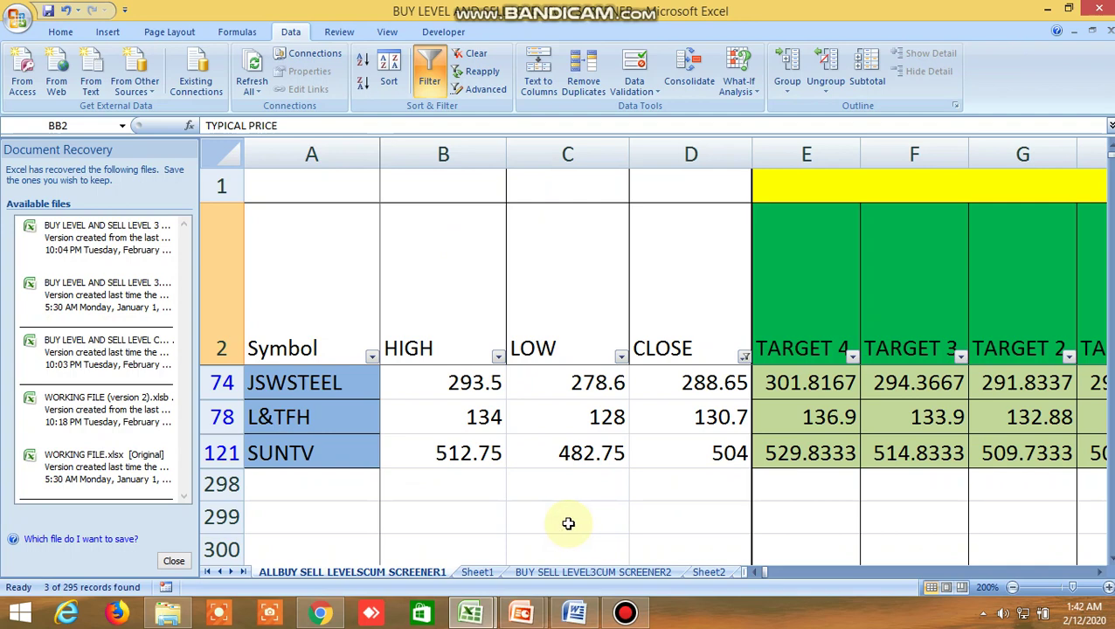
Step: Review the BUY LEVEL AND SELL LEVELS 1 block for the filtered symbols JSWSTEEL, L&TFH and SUNTV
{"action": "left_click", "coordinate": [1099, 572]}
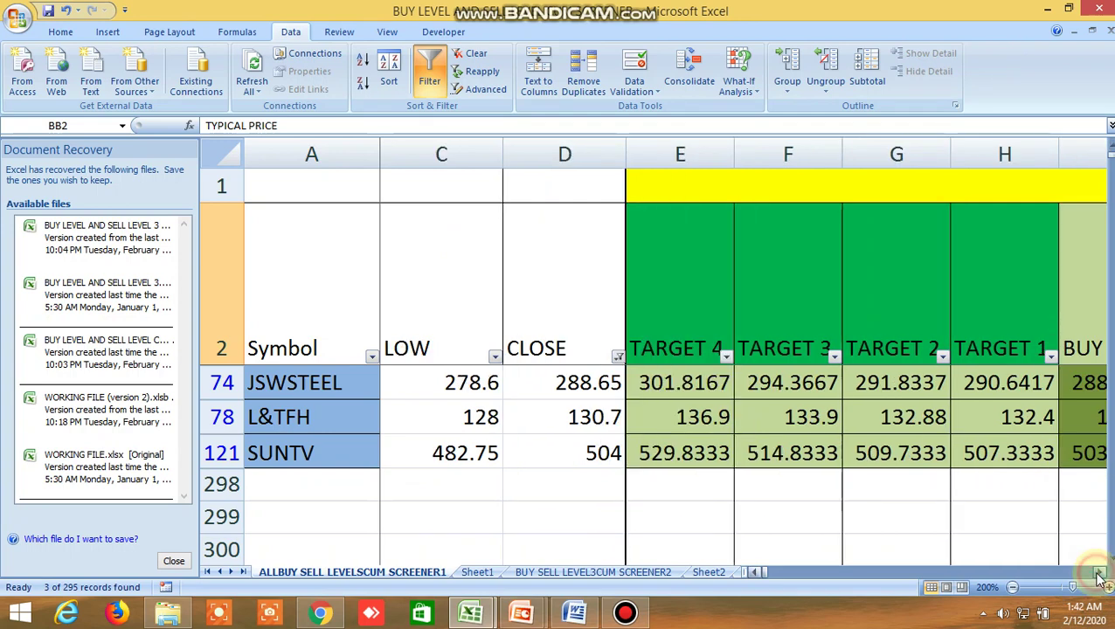
{"action": "left_click", "coordinate": [1099, 572]}
{"action": "left_click", "coordinate": [1099, 572]}
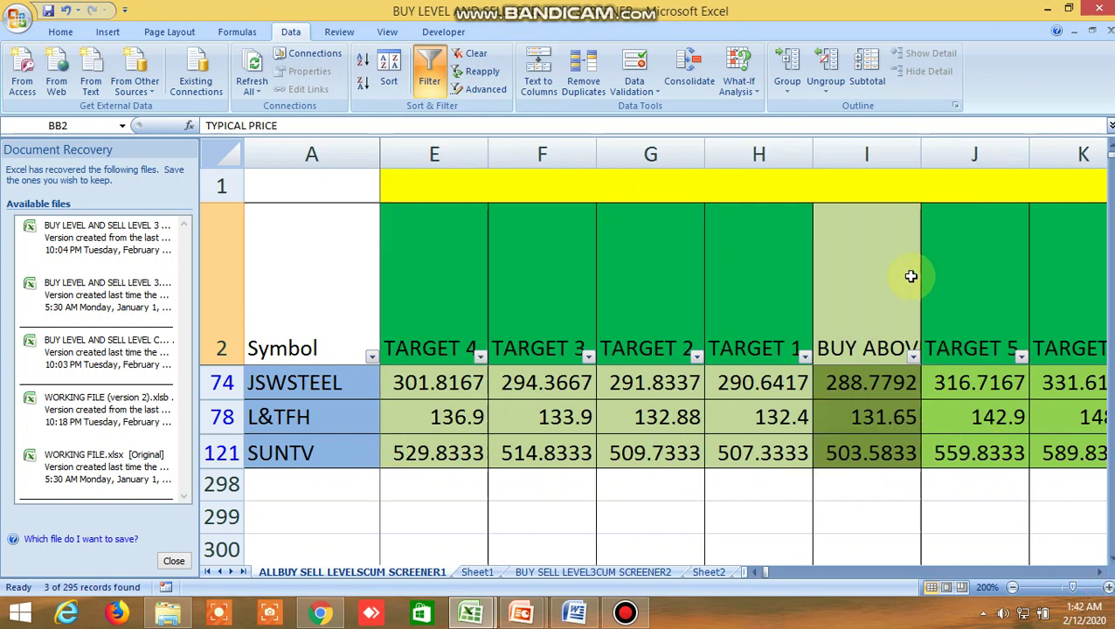
{"action": "left_click", "coordinate": [866, 195]}
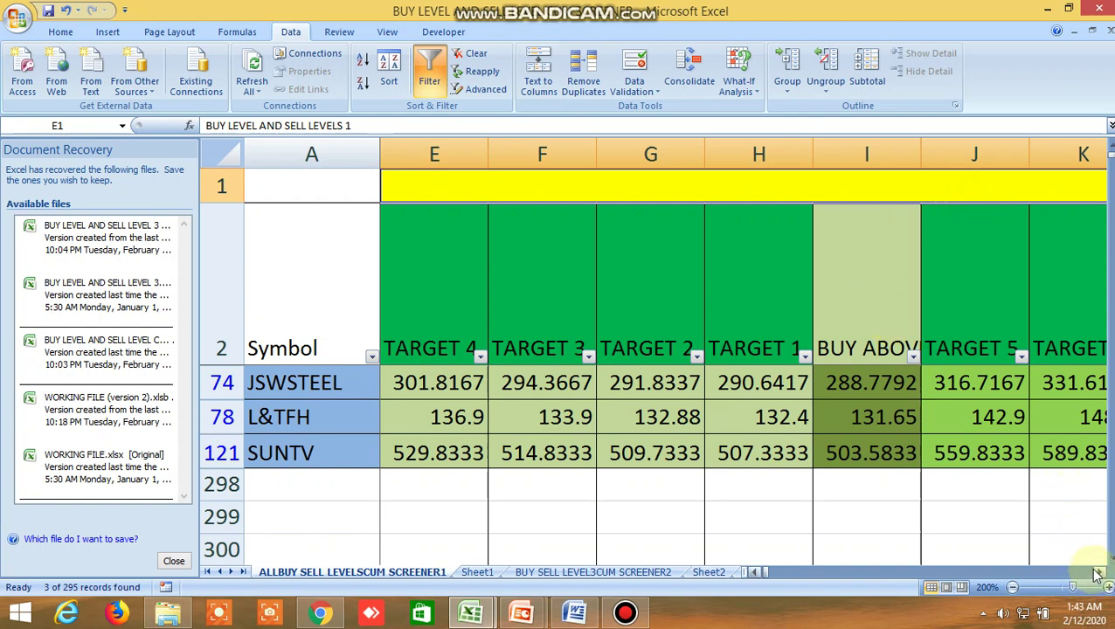
{"action": "left_click_drag", "start_coordinate": [1098, 574], "coordinate": [1097, 575]}
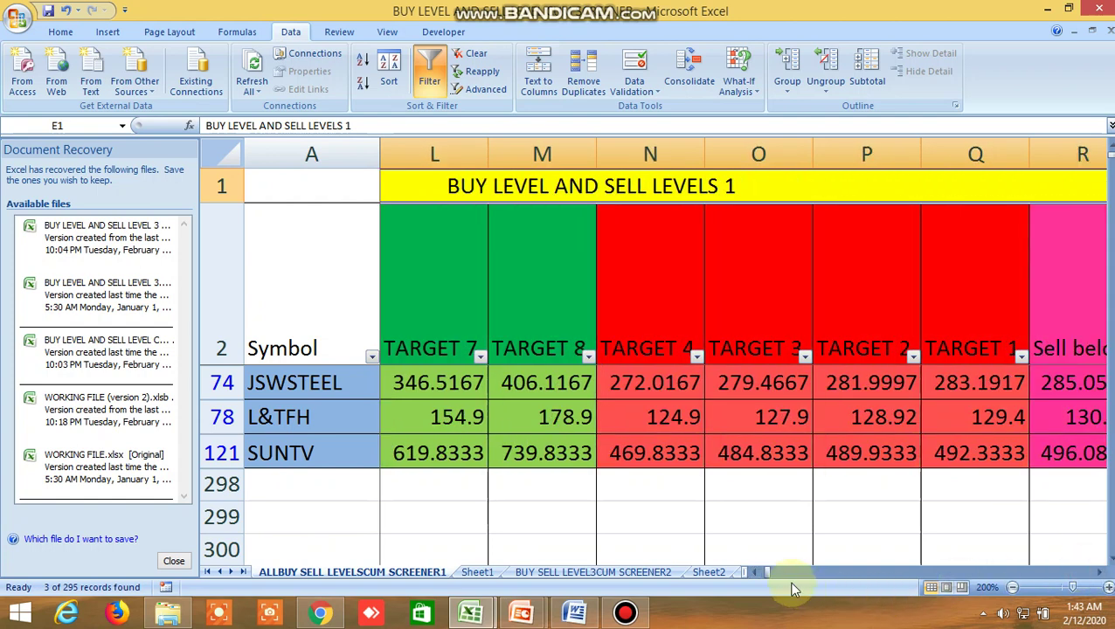
{"action": "left_click_drag", "start_coordinate": [766, 573], "coordinate": [767, 573]}
{"action": "left_click", "coordinate": [1098, 573]}
{"action": "left_click", "coordinate": [1098, 573]}
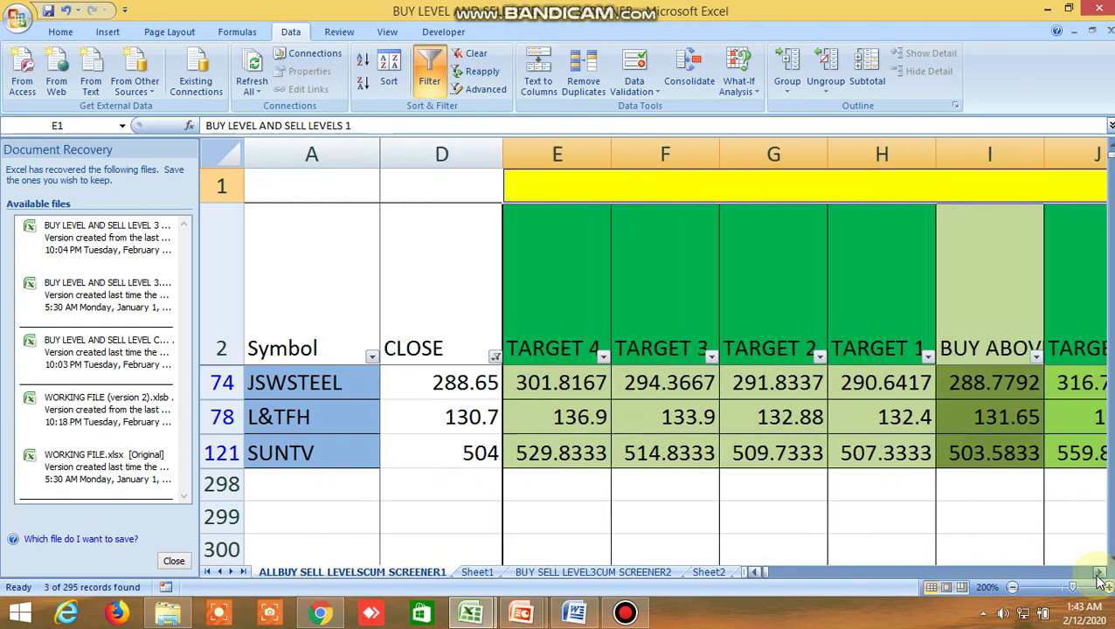
{"action": "left_click", "coordinate": [1098, 574]}
Step: Examine the BUY ABOVE column and its buy targets 1 to 8 in the first levels block
{"action": "left_click", "coordinate": [866, 296]}
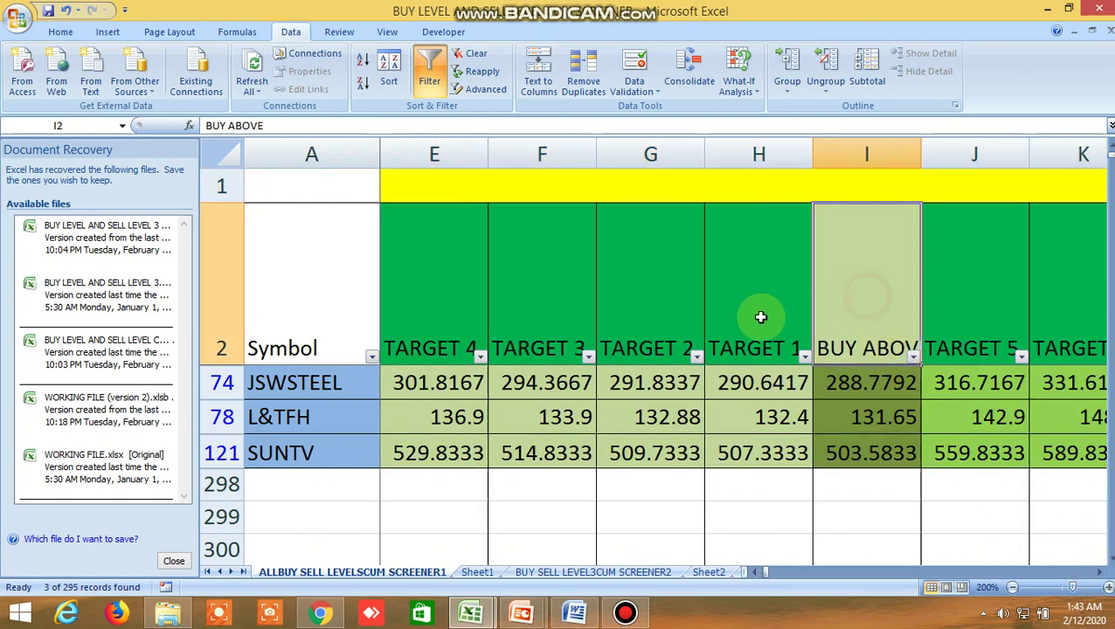
{"action": "left_click", "coordinate": [759, 316]}
{"action": "left_click", "coordinate": [437, 307]}
{"action": "left_click", "coordinate": [1017, 288]}
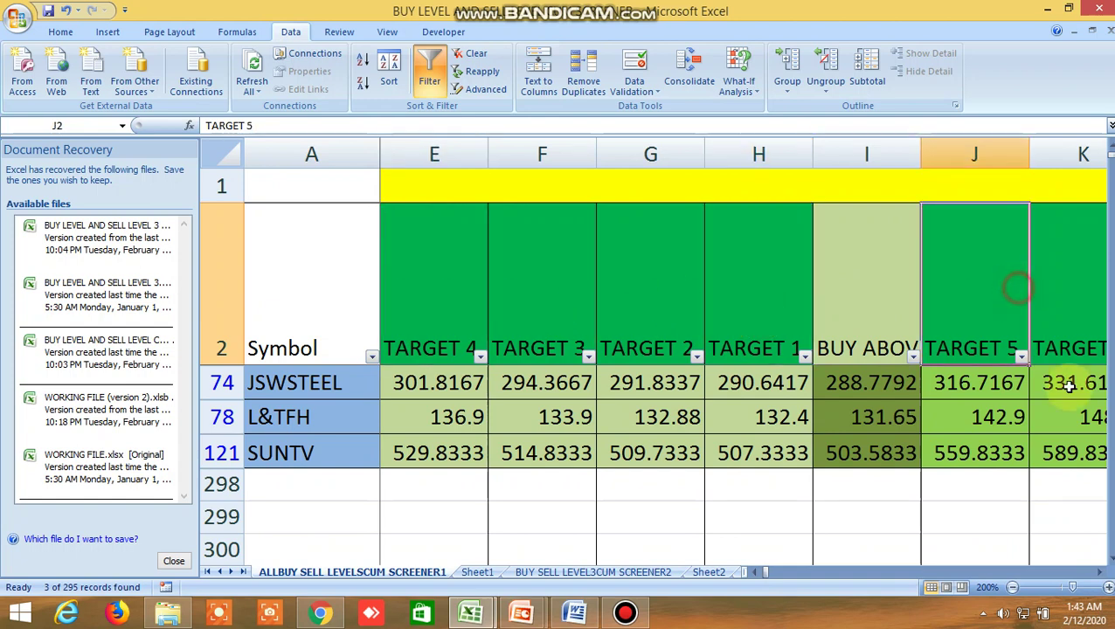
{"action": "left_click", "coordinate": [1100, 572]}
{"action": "left_click", "coordinate": [1100, 573]}
{"action": "left_click", "coordinate": [1100, 572]}
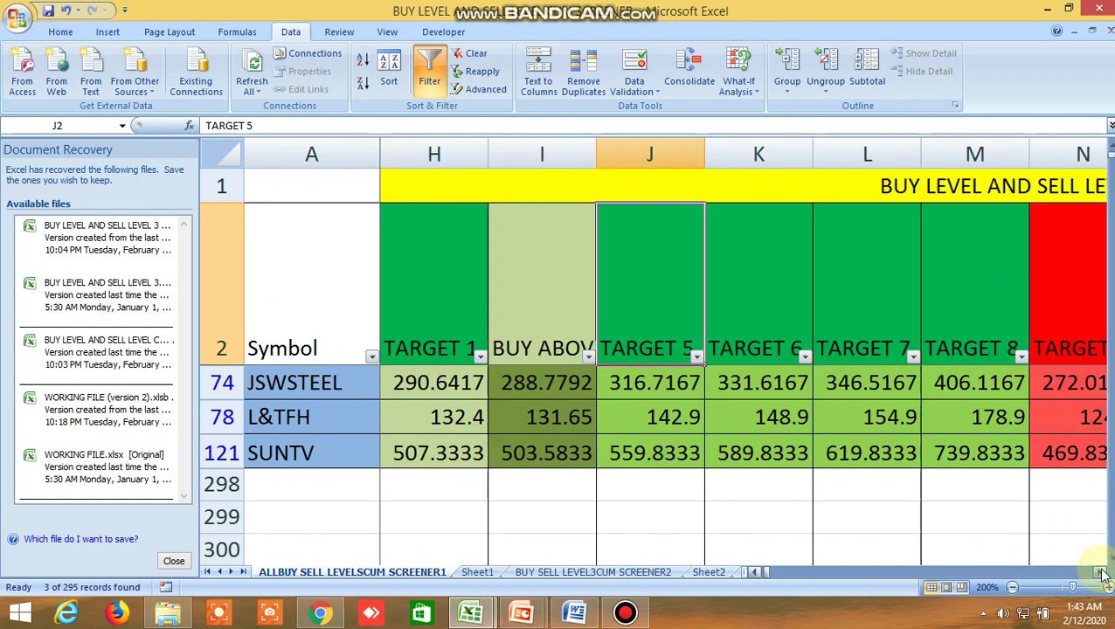
Step: Examine the Sell below column and its sell targets 1 to 8 in the first levels block
{"action": "left_click", "coordinate": [1100, 572]}
{"action": "left_click", "coordinate": [1100, 572]}
{"action": "left_click", "coordinate": [1100, 572]}
{"action": "left_click", "coordinate": [1100, 572]}
{"action": "left_click", "coordinate": [1100, 572]}
{"action": "left_click", "coordinate": [967, 296]}
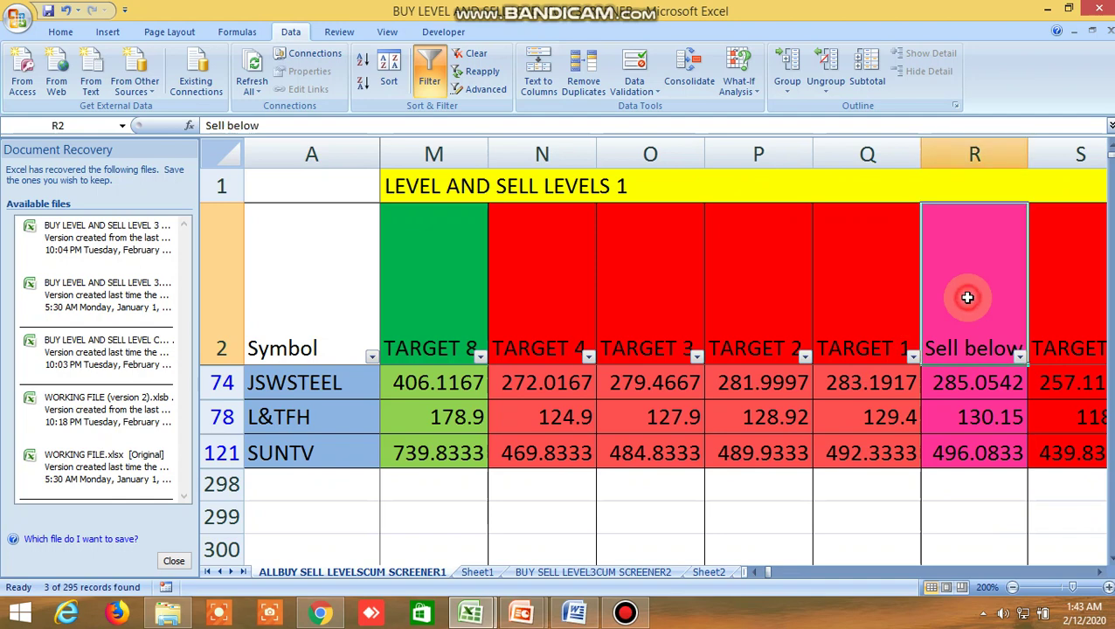
{"action": "left_click", "coordinate": [862, 309]}
{"action": "left_click", "coordinate": [575, 302]}
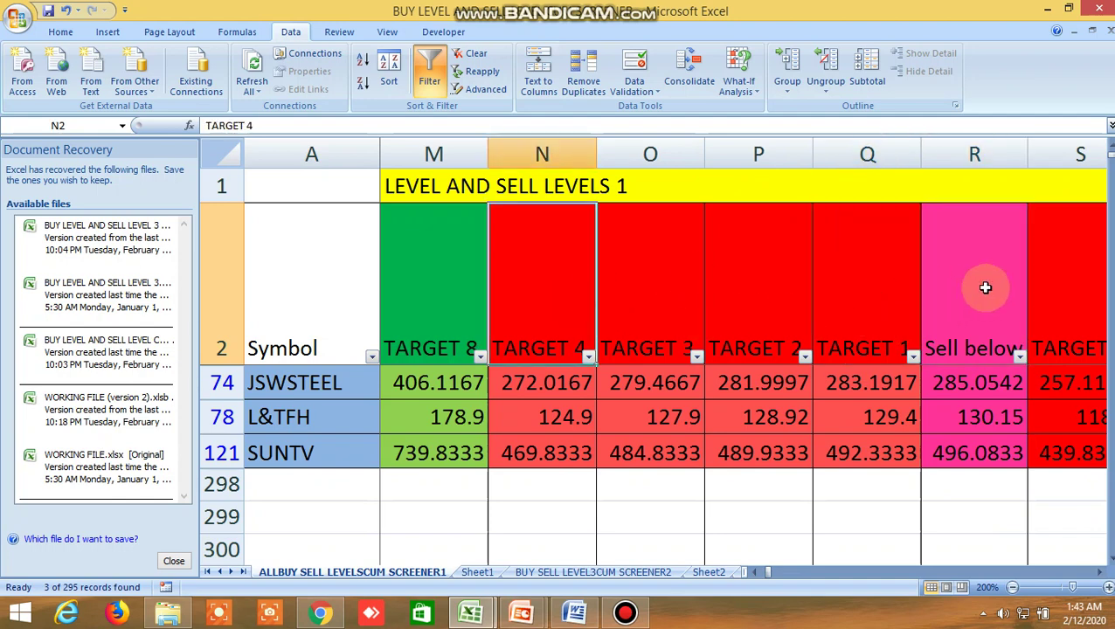
{"action": "left_click", "coordinate": [1057, 280]}
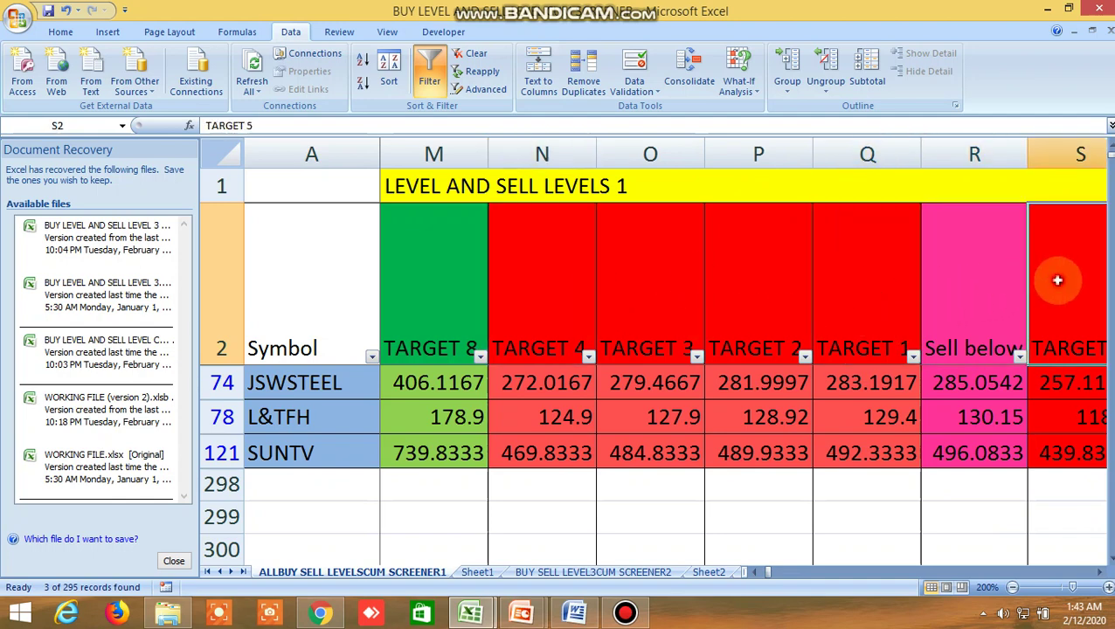
{"action": "left_click", "coordinate": [1099, 572]}
{"action": "left_click", "coordinate": [1100, 573]}
{"action": "left_click", "coordinate": [1099, 573]}
{"action": "left_click", "coordinate": [1100, 572]}
{"action": "left_click", "coordinate": [1099, 572]}
{"action": "left_click", "coordinate": [1100, 572]}
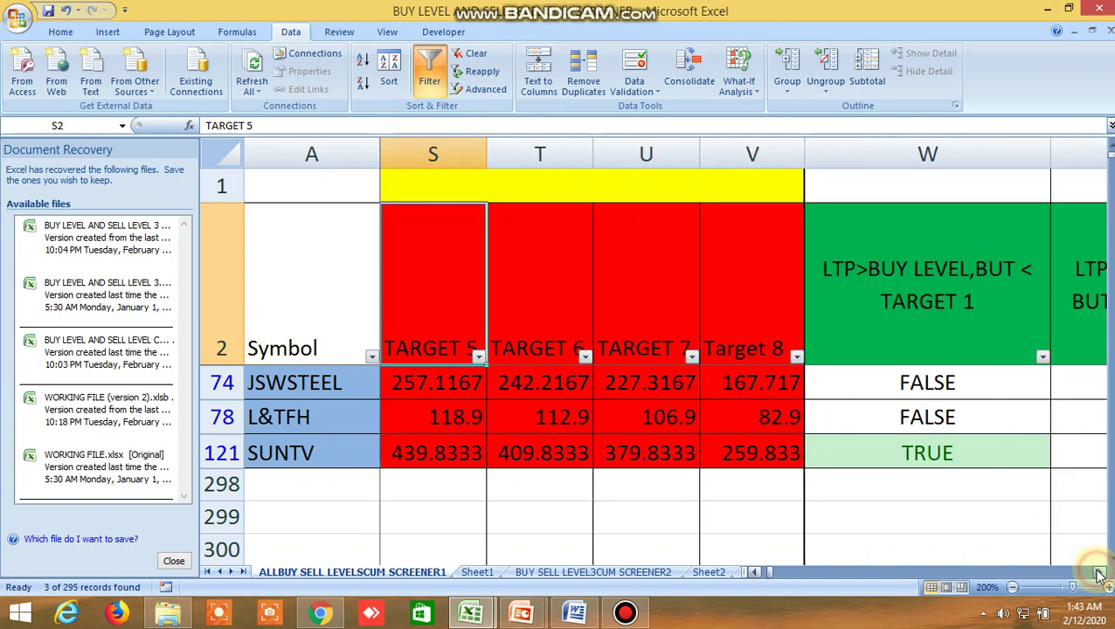
Step: Look over the BUY LEVEL AND SELL LEVELS 2 block with its BUY ABOVE, SELL BELOW and target columns
{"action": "left_click_drag", "start_coordinate": [770, 574], "coordinate": [762, 569]}
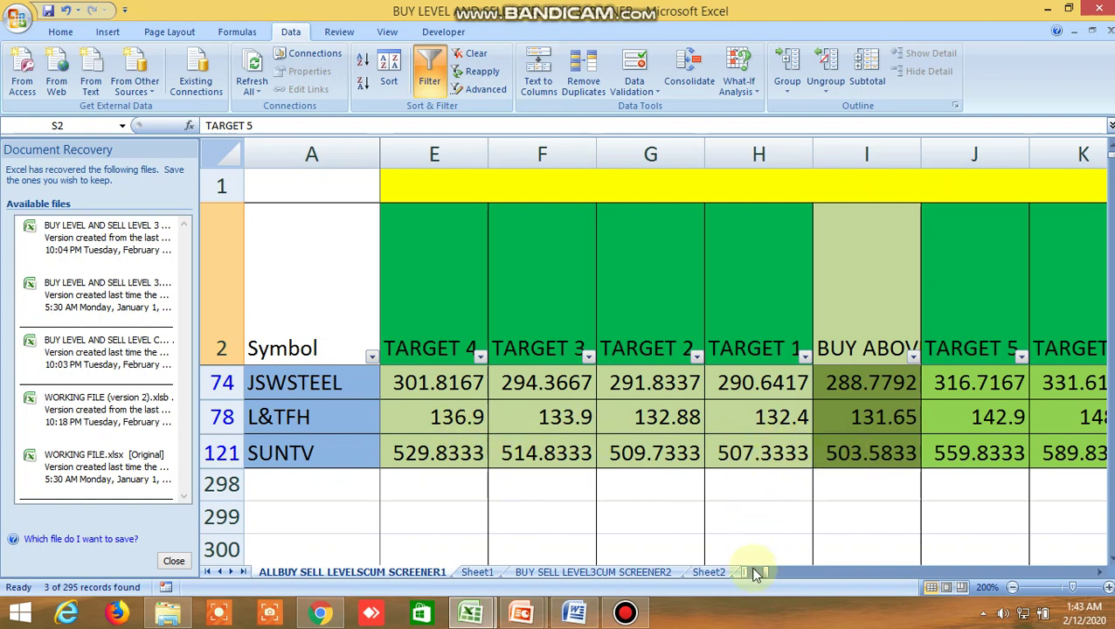
{"action": "left_click_drag", "start_coordinate": [765, 572], "coordinate": [772, 571]}
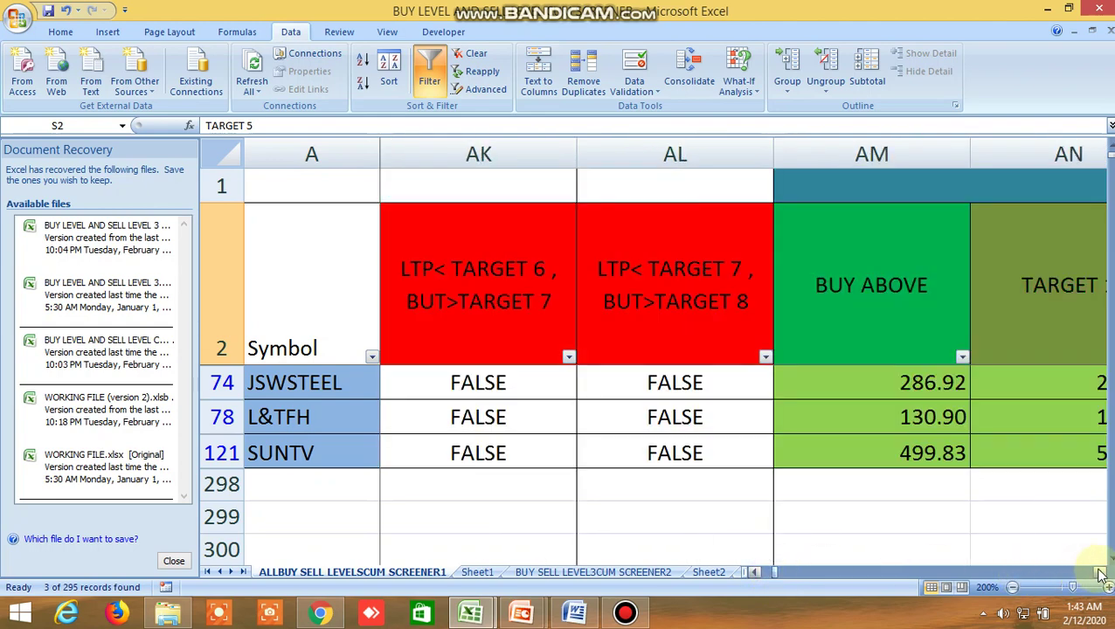
{"action": "left_click", "coordinate": [1099, 572]}
{"action": "left_click", "coordinate": [1099, 572]}
{"action": "left_click", "coordinate": [1099, 573]}
{"action": "left_click", "coordinate": [1099, 574]}
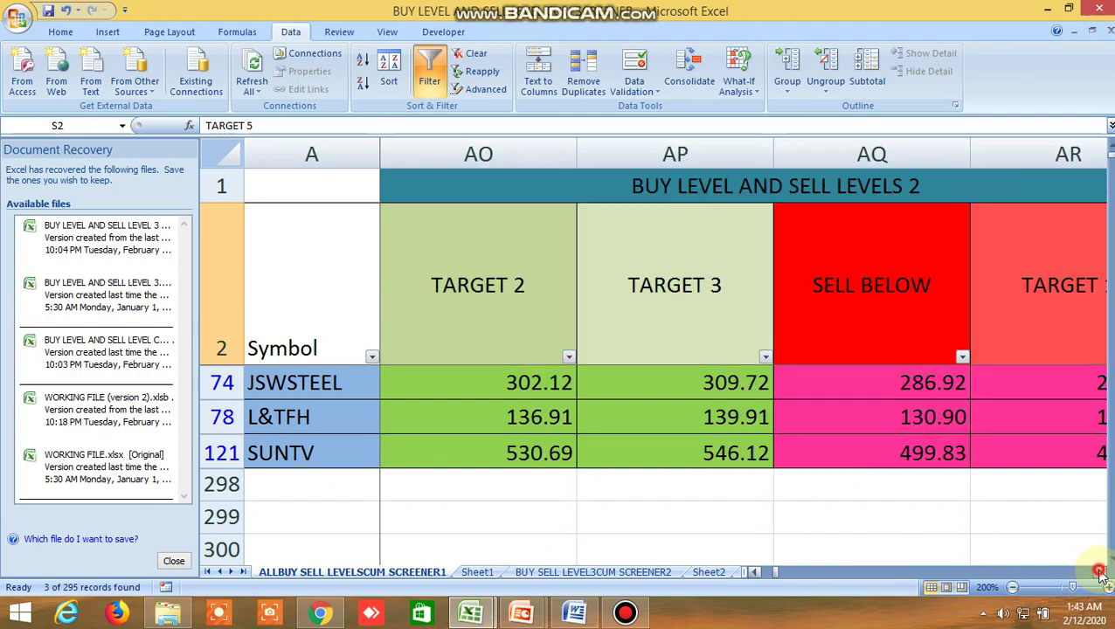
{"action": "left_click", "coordinate": [1099, 574]}
{"action": "left_click", "coordinate": [1099, 574]}
{"action": "left_click", "coordinate": [1099, 574]}
{"action": "left_click", "coordinate": [1099, 574]}
{"action": "left_click", "coordinate": [1099, 574]}
Step: Examine the R1 to R7 and S1 to S7 columns of the BUY LEVEL AND SELL LEVELS 3 block
{"action": "left_click_drag", "start_coordinate": [1099, 574], "coordinate": [1097, 572]}
{"action": "left_click", "coordinate": [429, 304]}
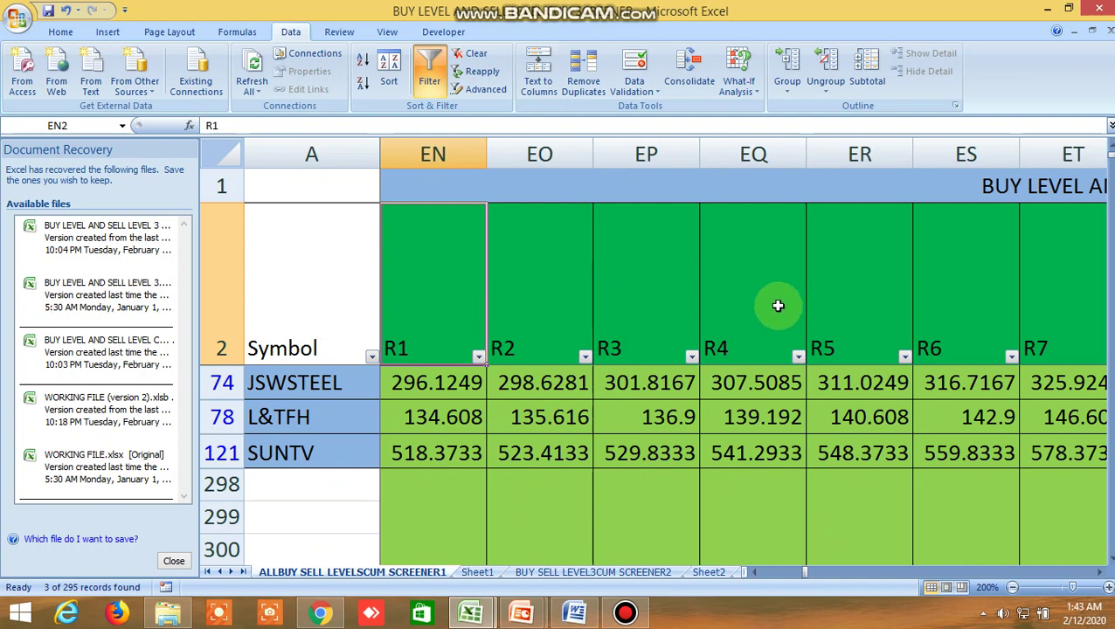
{"action": "left_click", "coordinate": [1100, 574]}
{"action": "left_click", "coordinate": [1100, 573]}
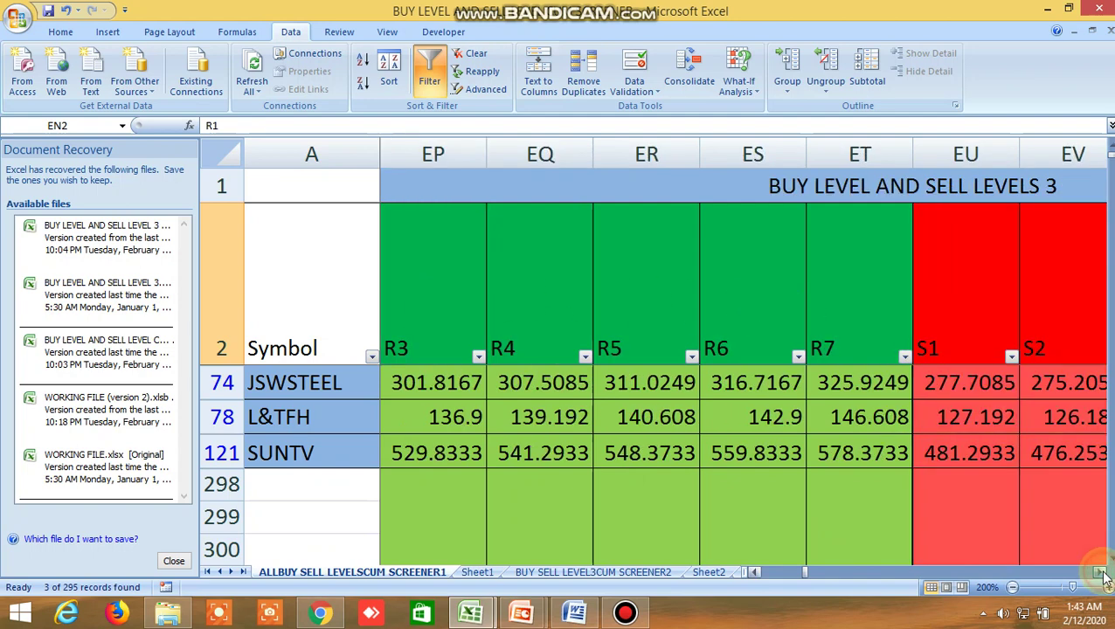
{"action": "left_click", "coordinate": [1099, 573]}
{"action": "left_click", "coordinate": [734, 278]}
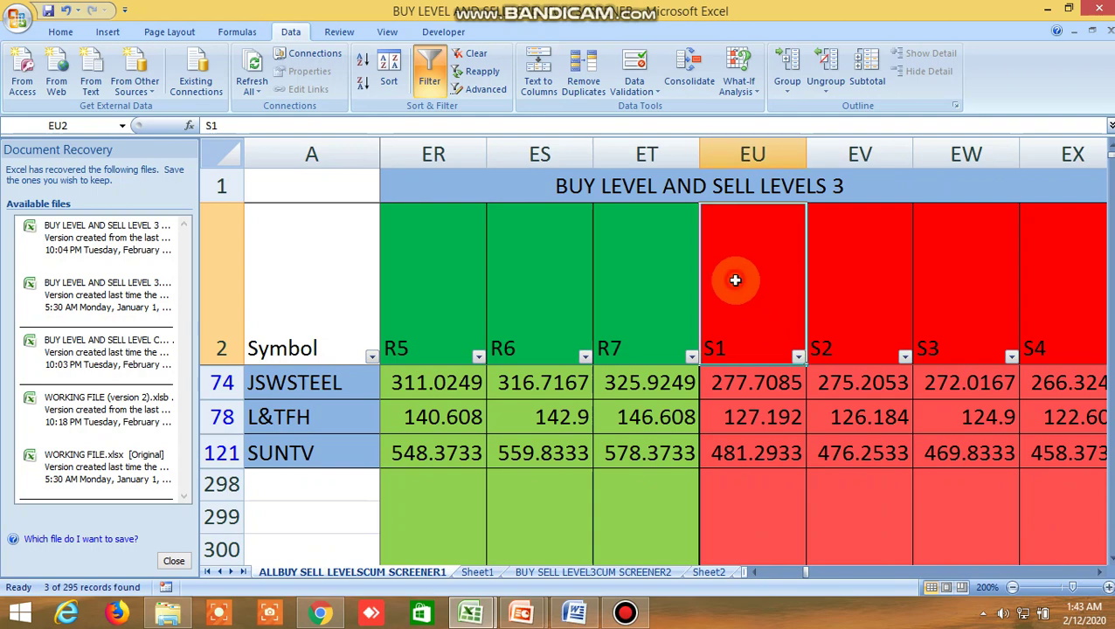
{"action": "left_click", "coordinate": [1101, 573]}
{"action": "left_click", "coordinate": [1101, 573]}
{"action": "left_click", "coordinate": [1101, 573]}
{"action": "left_click", "coordinate": [1100, 573]}
{"action": "left_click", "coordinate": [1101, 573]}
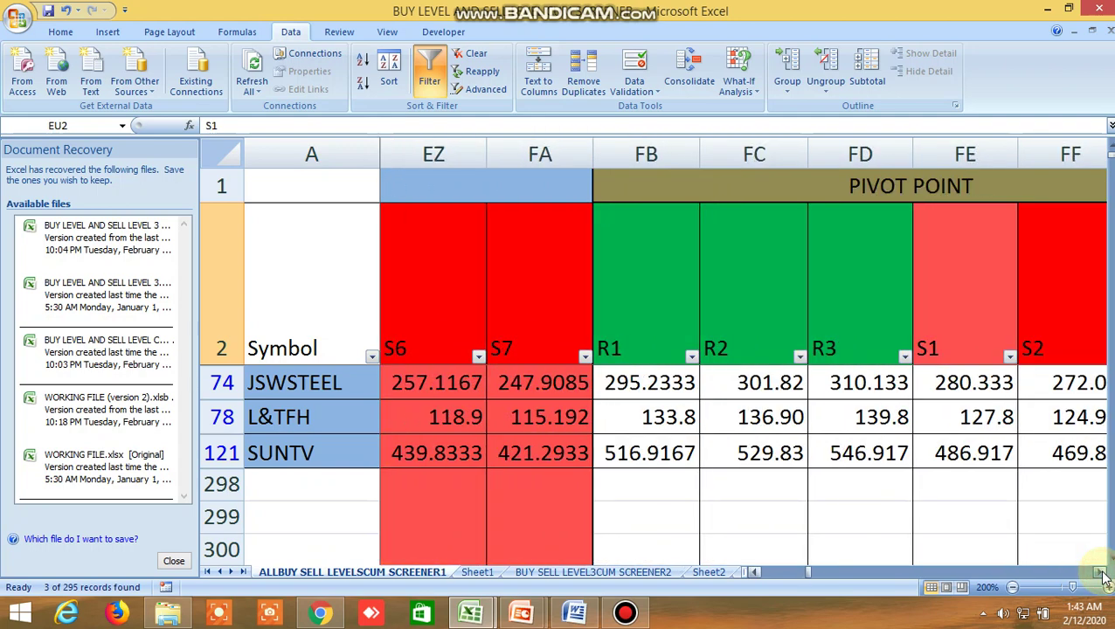
Step: Review the PIVOT POINT block and the LTP VS RESISTANCE SUPPORT PIVOT POINT comparison columns
{"action": "left_click", "coordinate": [1100, 573]}
{"action": "left_click", "coordinate": [1101, 573]}
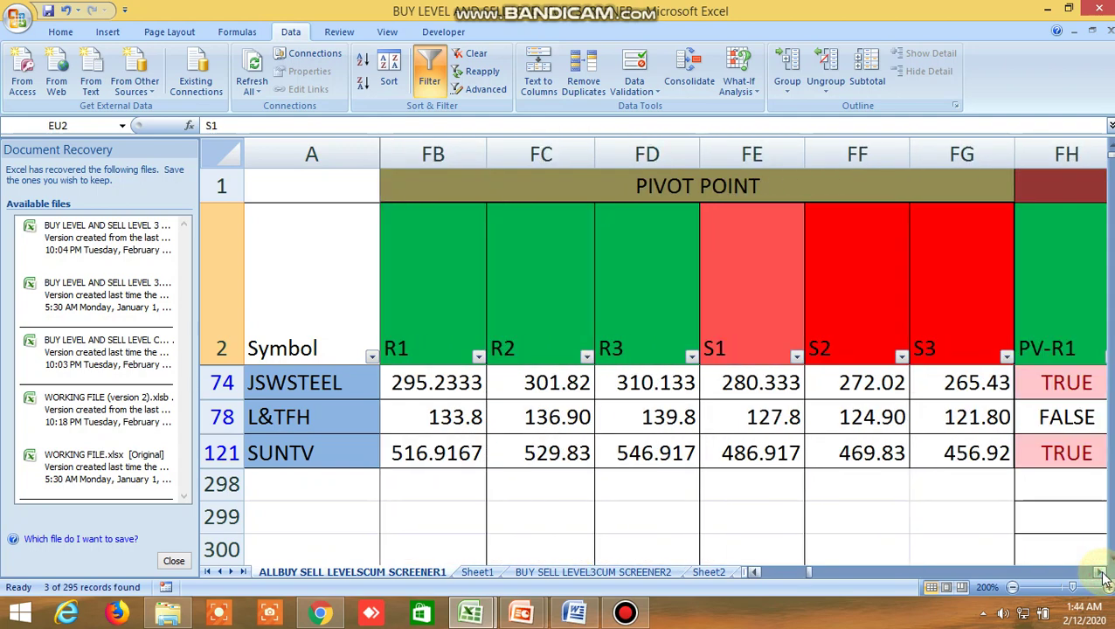
{"action": "left_click", "coordinate": [1101, 573]}
{"action": "left_click", "coordinate": [1101, 573]}
{"action": "left_click", "coordinate": [1101, 573]}
{"action": "left_click", "coordinate": [1101, 573]}
{"action": "left_click", "coordinate": [1101, 573]}
{"action": "left_click", "coordinate": [1101, 573]}
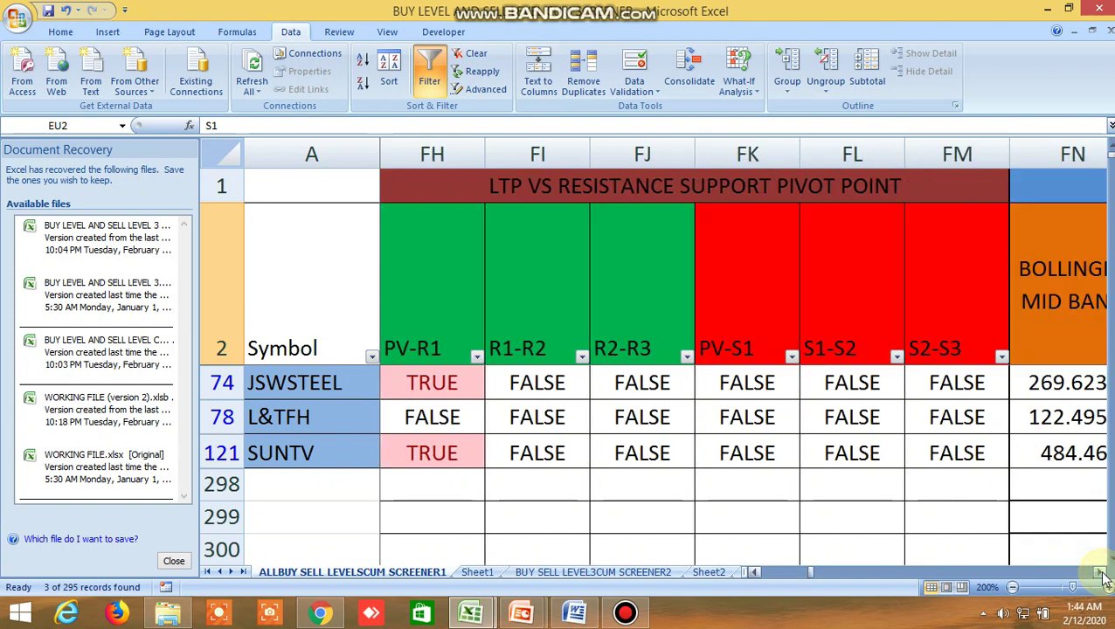
Step: Review the BOLLINGERBAND block with its mid, upper and lower bands and the LTP comparison columns
{"action": "left_click", "coordinate": [1101, 573]}
{"action": "left_click", "coordinate": [1101, 573]}
{"action": "left_click", "coordinate": [1101, 573]}
{"action": "left_click", "coordinate": [1100, 573]}
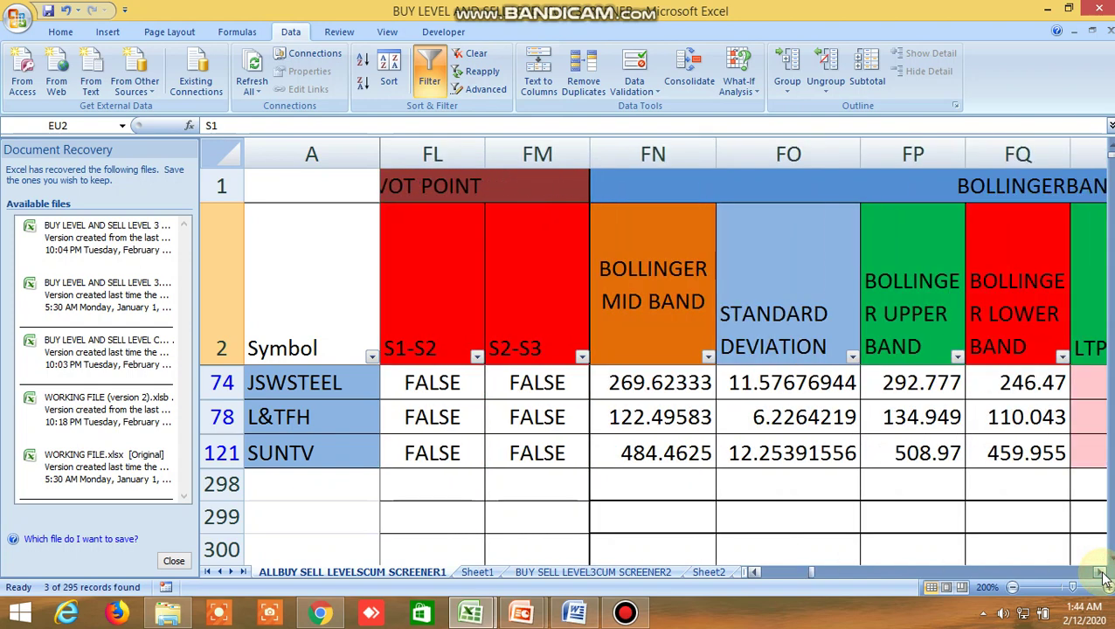
{"action": "left_click", "coordinate": [1101, 573]}
{"action": "left_click", "coordinate": [1101, 573]}
{"action": "left_click", "coordinate": [1100, 573]}
{"action": "left_click", "coordinate": [1101, 573]}
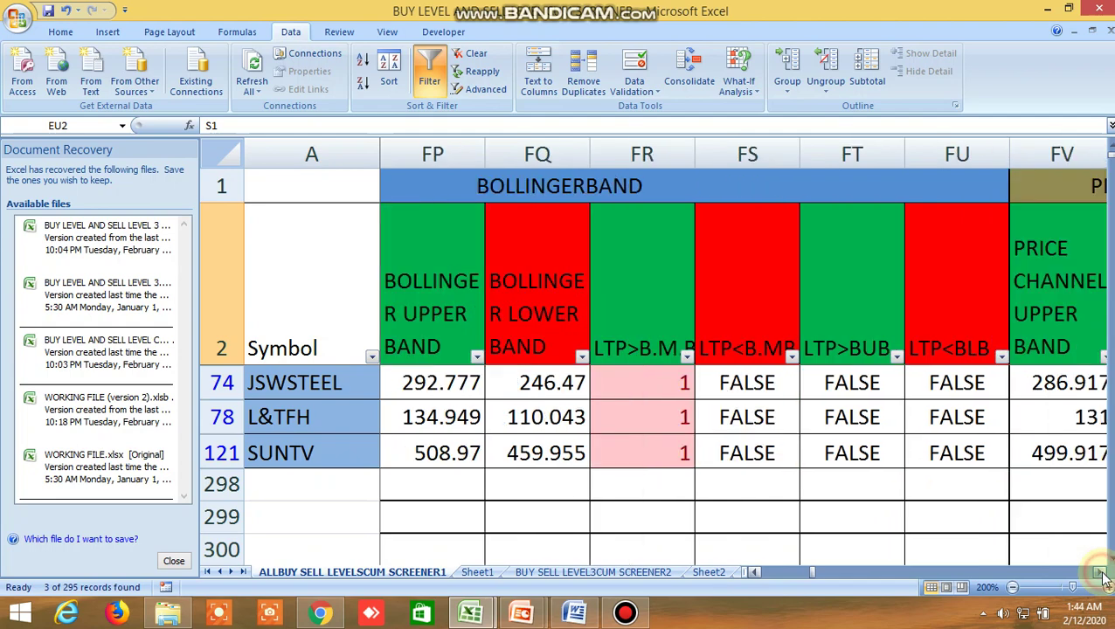
Step: Review the PRICE CHANNEL bands and the LTP VS PC CHANNEL comparison columns
{"action": "left_click", "coordinate": [1101, 573]}
{"action": "left_click", "coordinate": [1101, 573]}
{"action": "left_click", "coordinate": [1101, 573]}
{"action": "left_click", "coordinate": [1100, 573]}
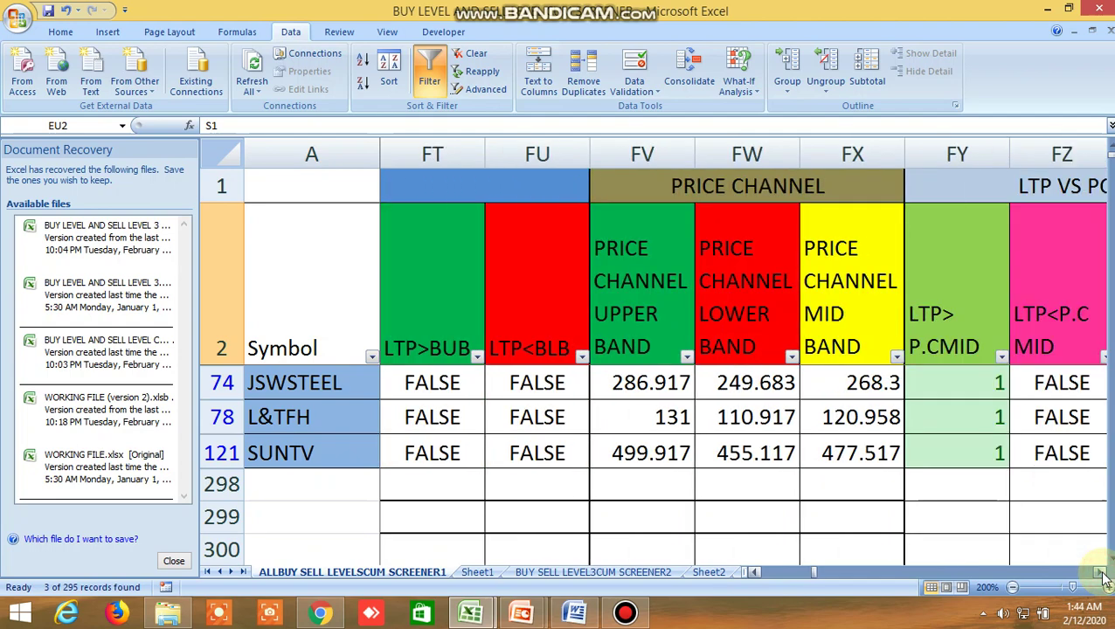
{"action": "left_click", "coordinate": [1101, 573]}
{"action": "left_click", "coordinate": [1101, 574]}
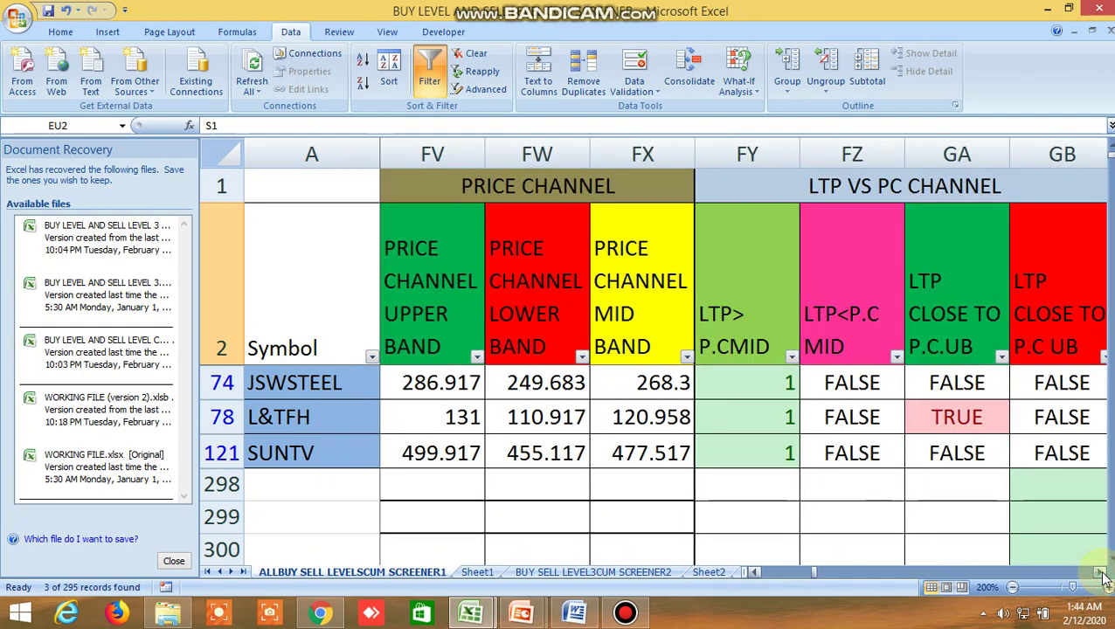
Step: Look over the cloud columns with their bullish and bearish signals, and the VWAP columns
{"action": "left_click", "coordinate": [1101, 573]}
{"action": "left_click", "coordinate": [1101, 573]}
{"action": "left_click", "coordinate": [1101, 573]}
{"action": "left_click", "coordinate": [1101, 573]}
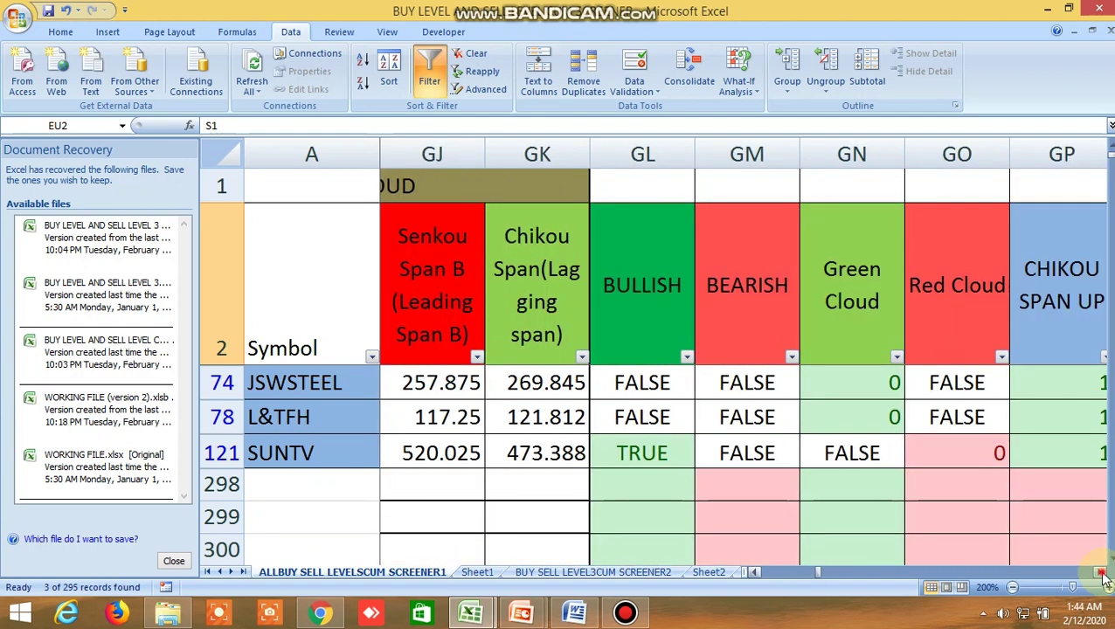
{"action": "left_click", "coordinate": [1101, 574]}
{"action": "left_click", "coordinate": [1101, 574]}
{"action": "left_click", "coordinate": [1101, 573]}
{"action": "left_click", "coordinate": [1101, 573]}
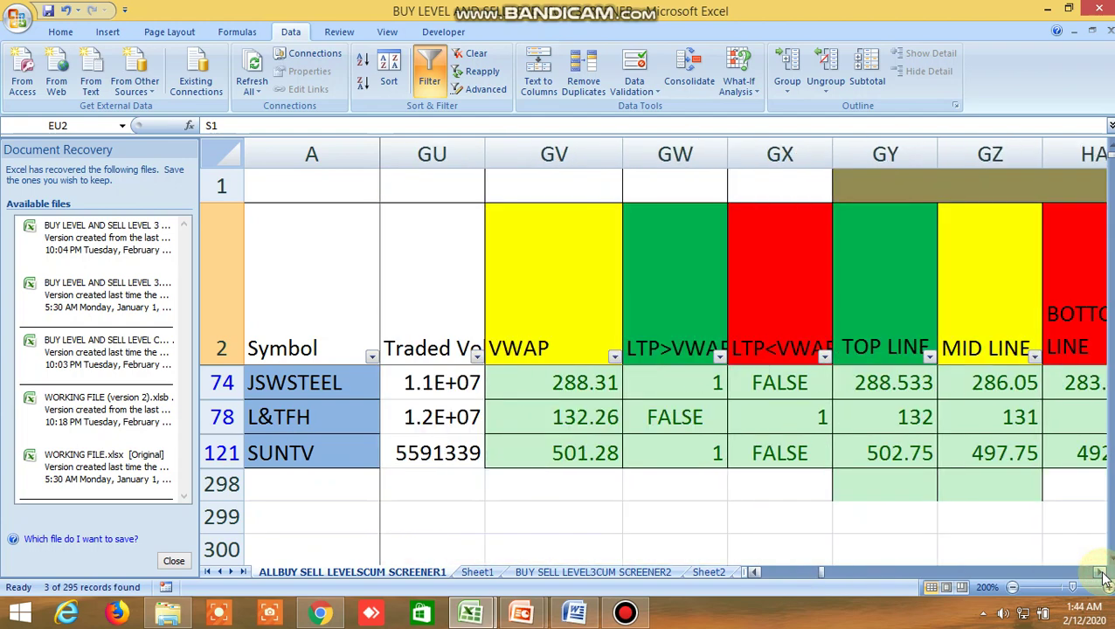
Step: Examine the TIRONE LEVEL block with its TOP LINE, MID LINE and BOTTOM LINE columns
{"action": "left_click", "coordinate": [1100, 573]}
{"action": "left_click", "coordinate": [1100, 573]}
{"action": "left_click", "coordinate": [860, 181]}
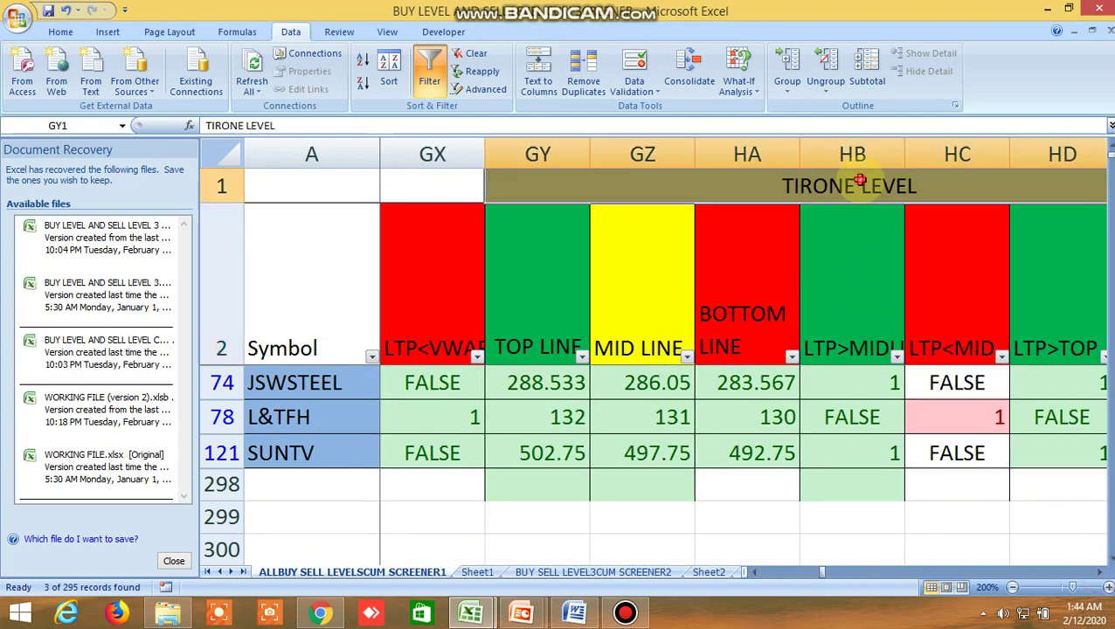
{"action": "left_click", "coordinate": [533, 320]}
{"action": "left_click", "coordinate": [637, 316]}
{"action": "left_click", "coordinate": [751, 320]}
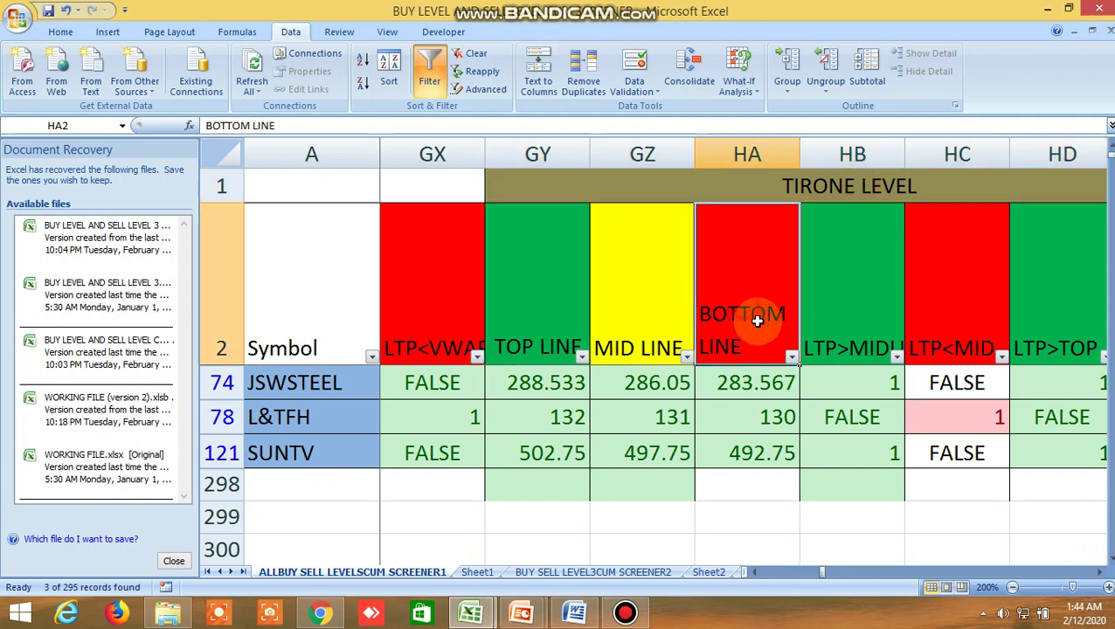
Step: Remove the filter from the screener table so that all symbols are listed
{"action": "left_click", "coordinate": [821, 572]}
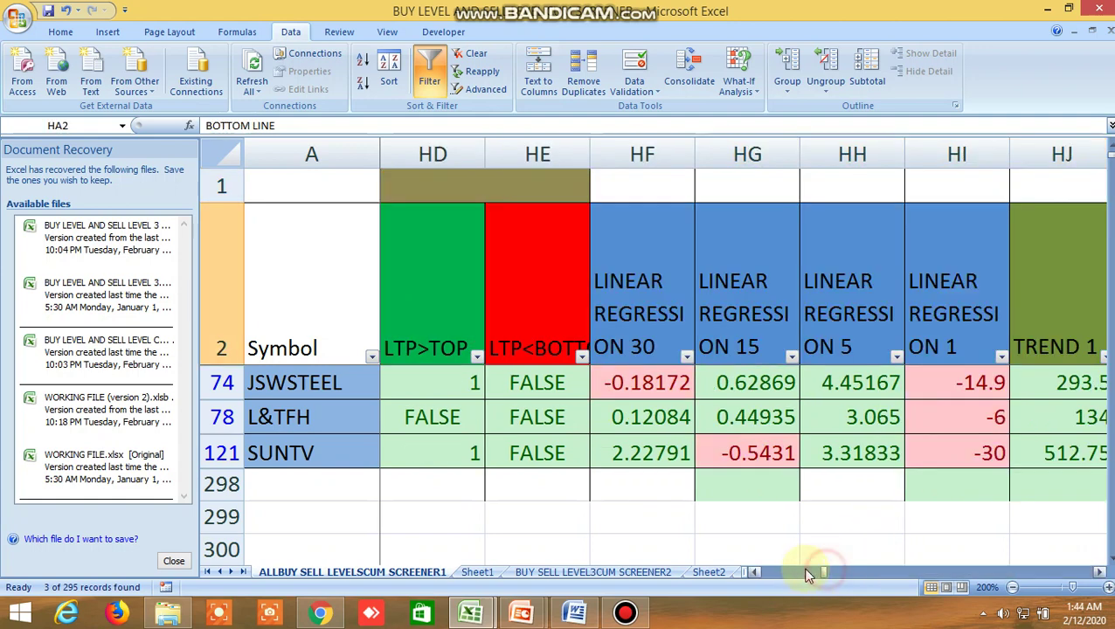
{"action": "left_click_drag", "start_coordinate": [819, 572], "coordinate": [722, 508]}
{"action": "left_click", "coordinate": [429, 70]}
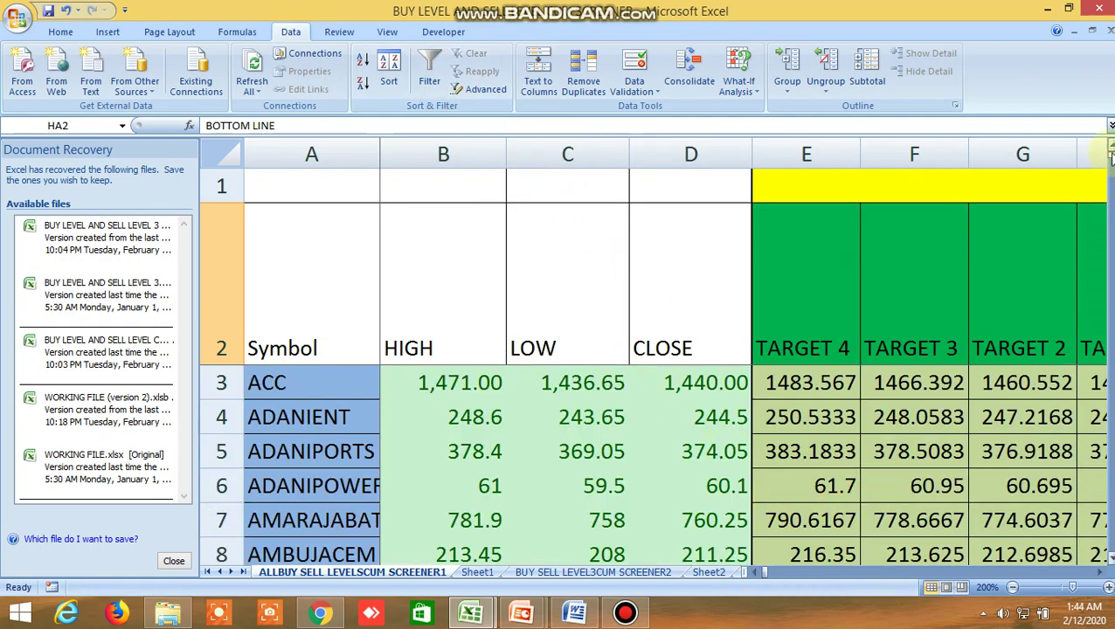
Step: Examine the NIFTY & BANKNIFTY rows, covering the BANKNIFTY and NIFTY futures and the two indices
{"action": "left_click_drag", "start_coordinate": [1112, 155], "coordinate": [1110, 178]}
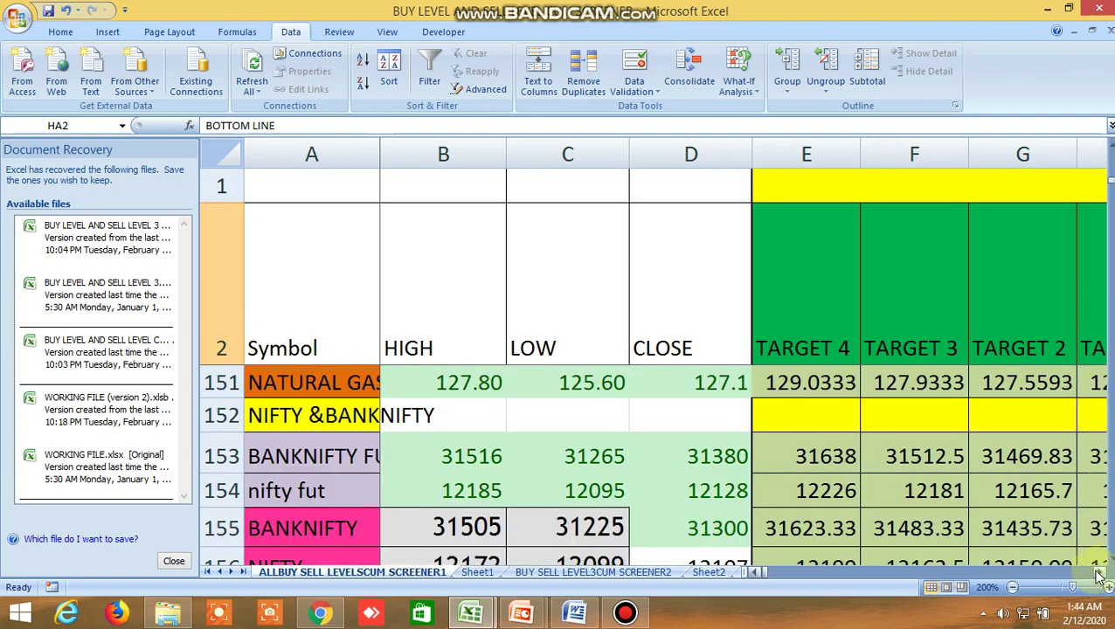
{"action": "left_click", "coordinate": [363, 458]}
{"action": "left_click", "coordinate": [325, 494]}
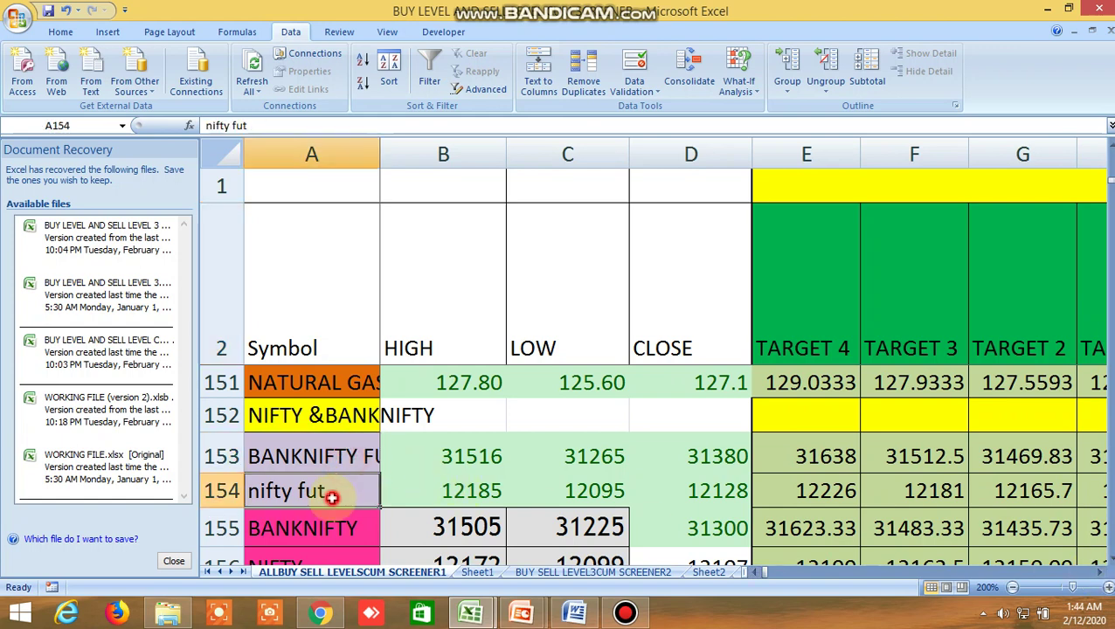
{"action": "left_click", "coordinate": [335, 525]}
{"action": "left_click", "coordinate": [330, 557]}
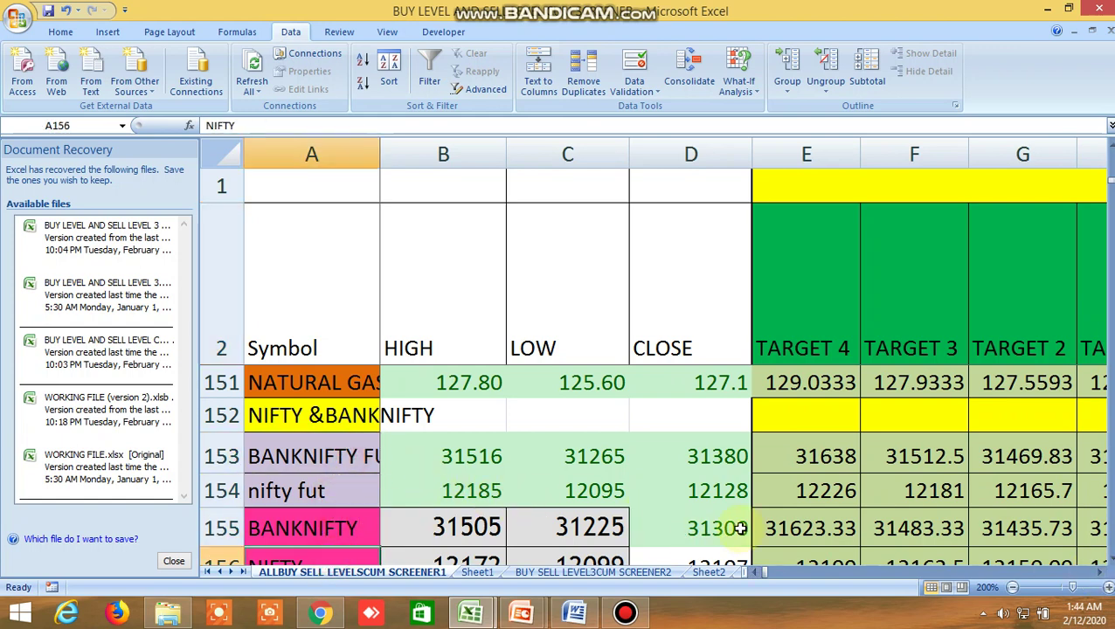
{"action": "left_click", "coordinate": [1110, 565]}
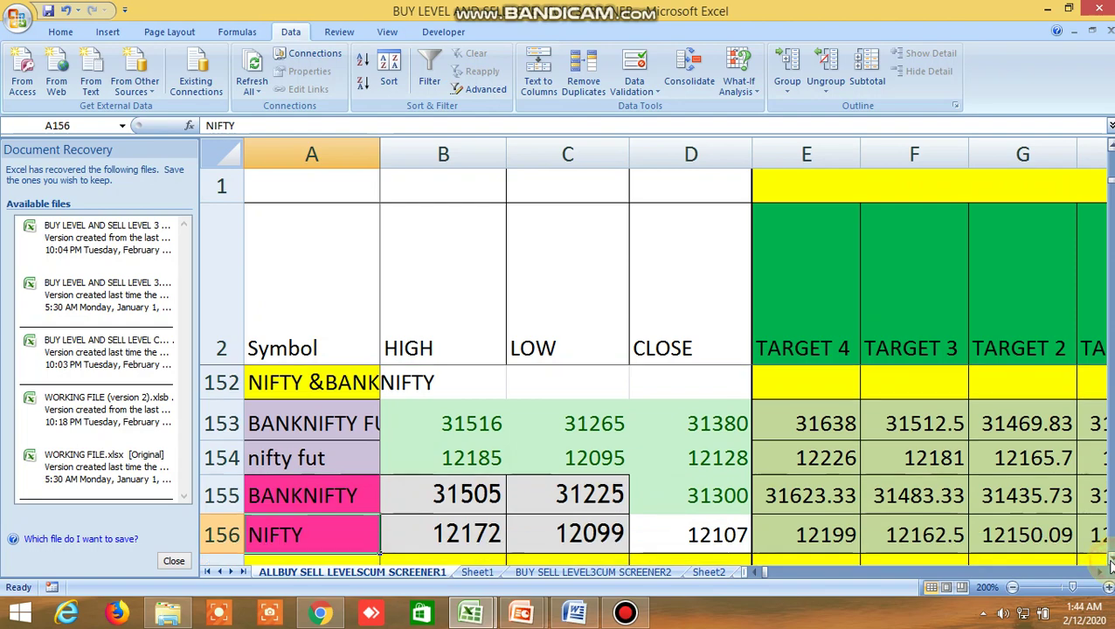
Step: Examine the buy and sell target columns and the LTP-versus-target checks for the NIFTY and BANKNIFTY rows
{"action": "left_click", "coordinate": [1103, 572]}
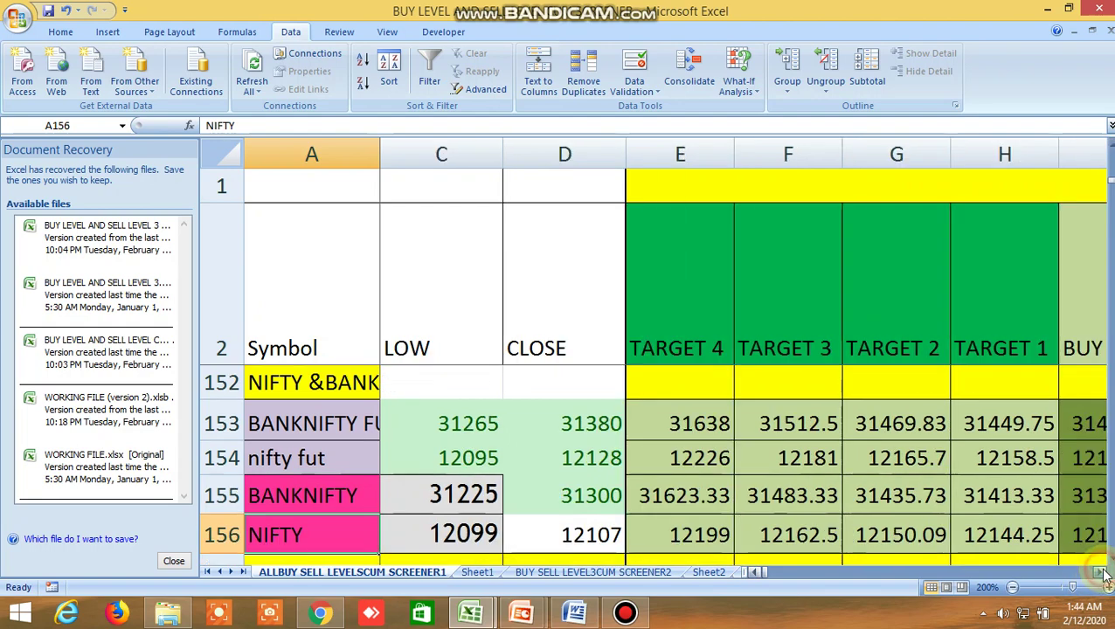
{"action": "left_click", "coordinate": [1103, 572]}
{"action": "left_click", "coordinate": [1103, 572]}
{"action": "left_click", "coordinate": [1103, 572]}
{"action": "left_click", "coordinate": [1103, 573]}
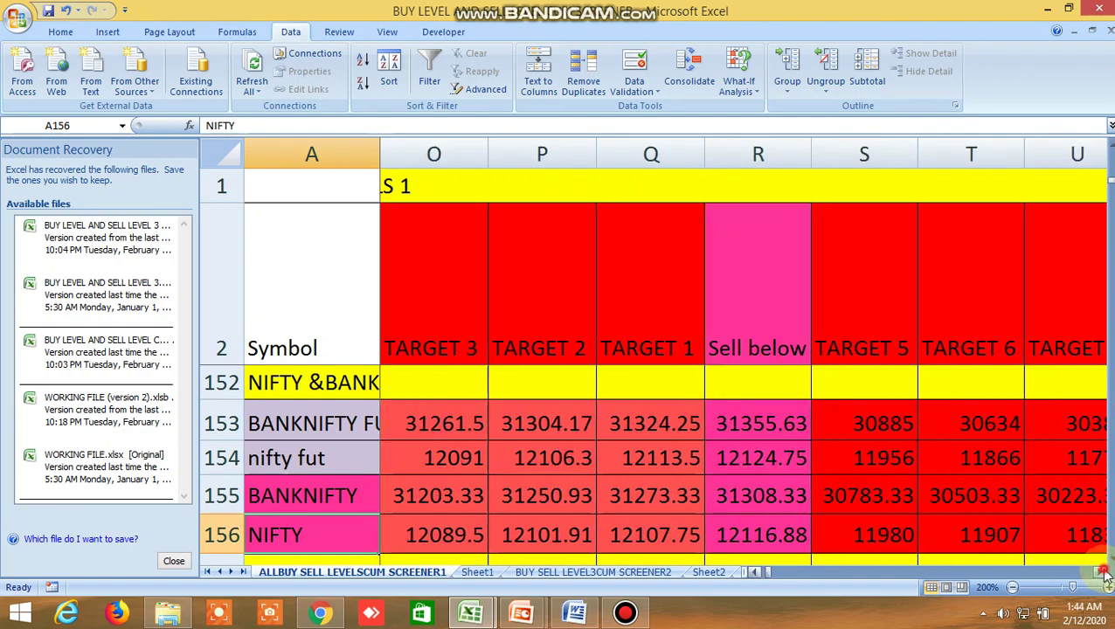
{"action": "left_click", "coordinate": [1103, 572]}
{"action": "left_click", "coordinate": [1103, 572]}
{"action": "left_click", "coordinate": [1104, 573]}
{"action": "left_click", "coordinate": [1103, 572]}
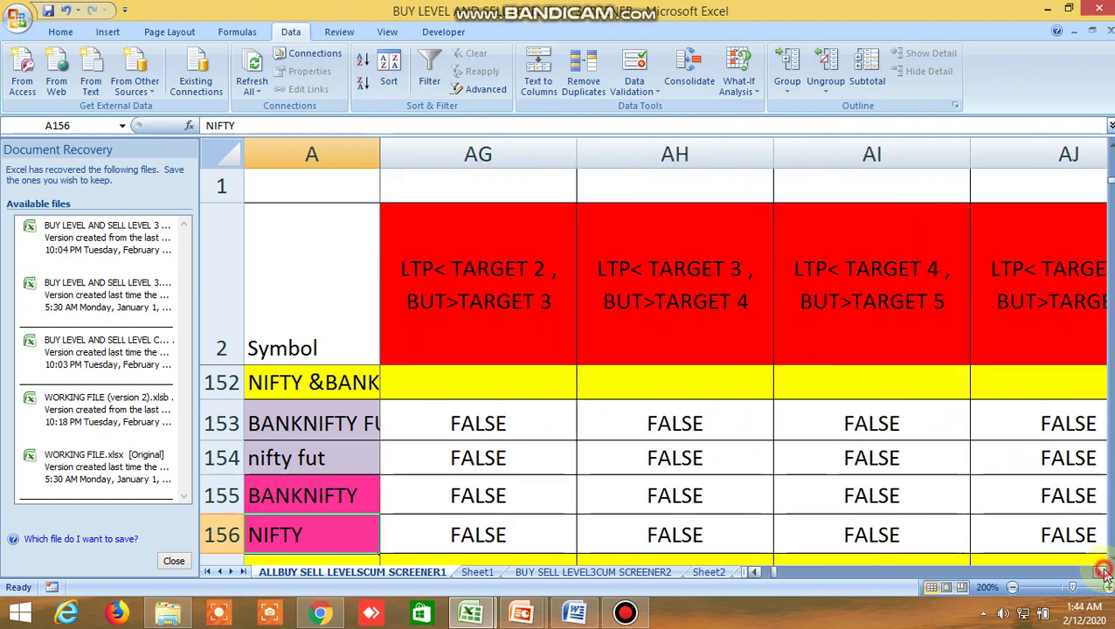
Step: Examine the numbered price columns, the EMA and DEMA columns, and the NORMDIST blocks for the NIFTY and BANKNIFTY rows
{"action": "left_click", "coordinate": [1104, 572]}
{"action": "left_click", "coordinate": [1103, 572]}
{"action": "left_click", "coordinate": [1103, 573]}
{"action": "left_click", "coordinate": [1103, 572]}
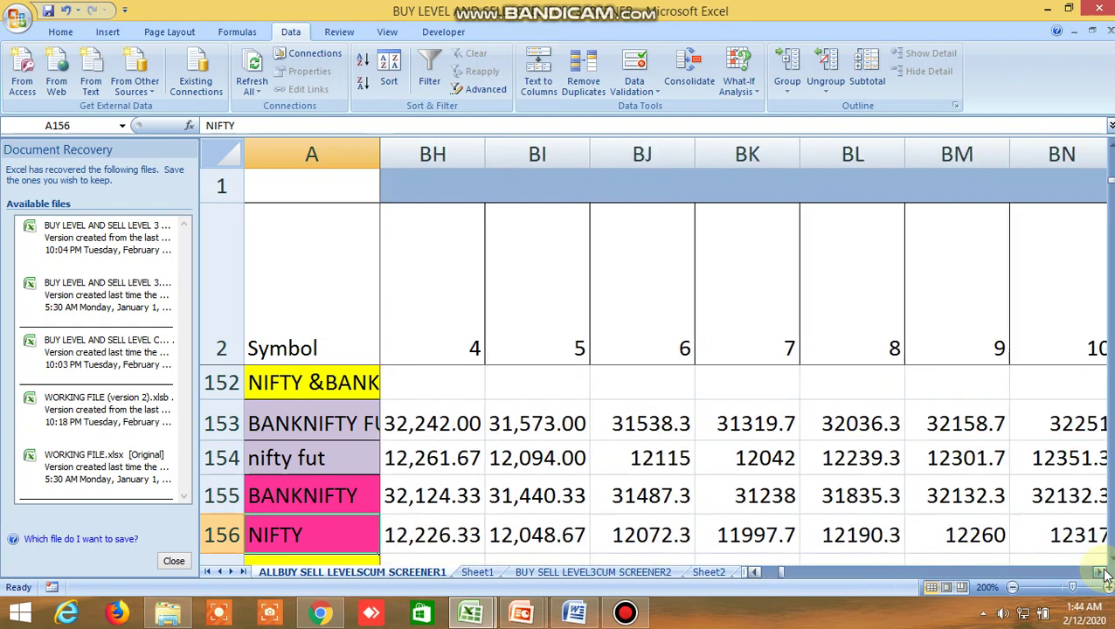
{"action": "left_click", "coordinate": [1103, 573]}
{"action": "left_click", "coordinate": [1104, 572]}
{"action": "left_click", "coordinate": [1104, 572]}
{"action": "left_click", "coordinate": [1103, 572]}
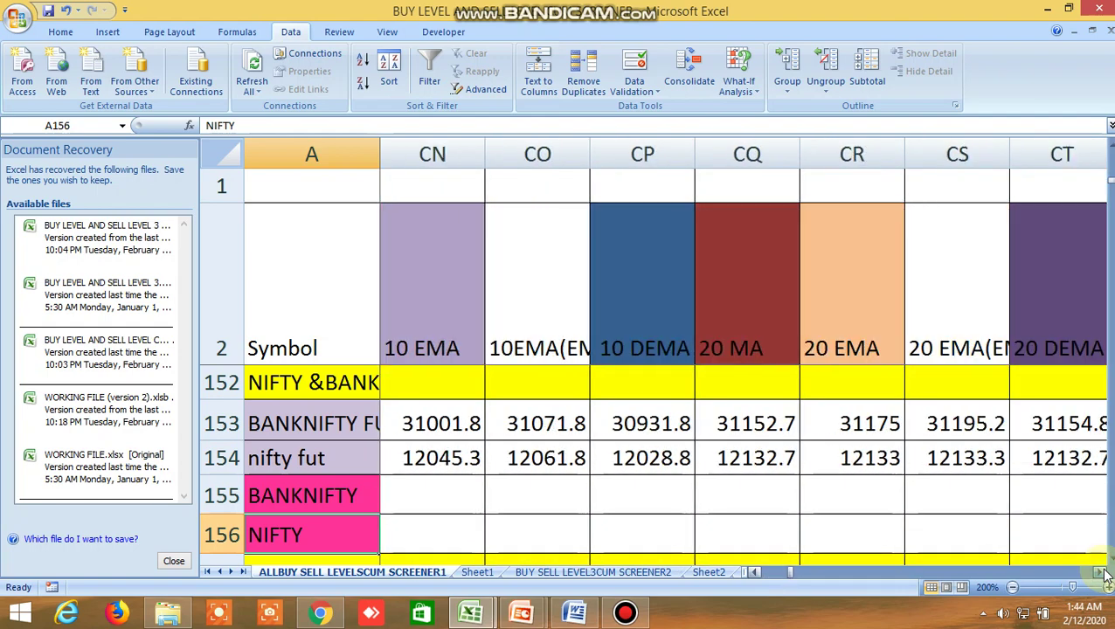
{"action": "left_click", "coordinate": [1104, 572]}
{"action": "left_click", "coordinate": [1103, 572]}
{"action": "left_click", "coordinate": [1103, 573]}
{"action": "left_click", "coordinate": [1104, 573]}
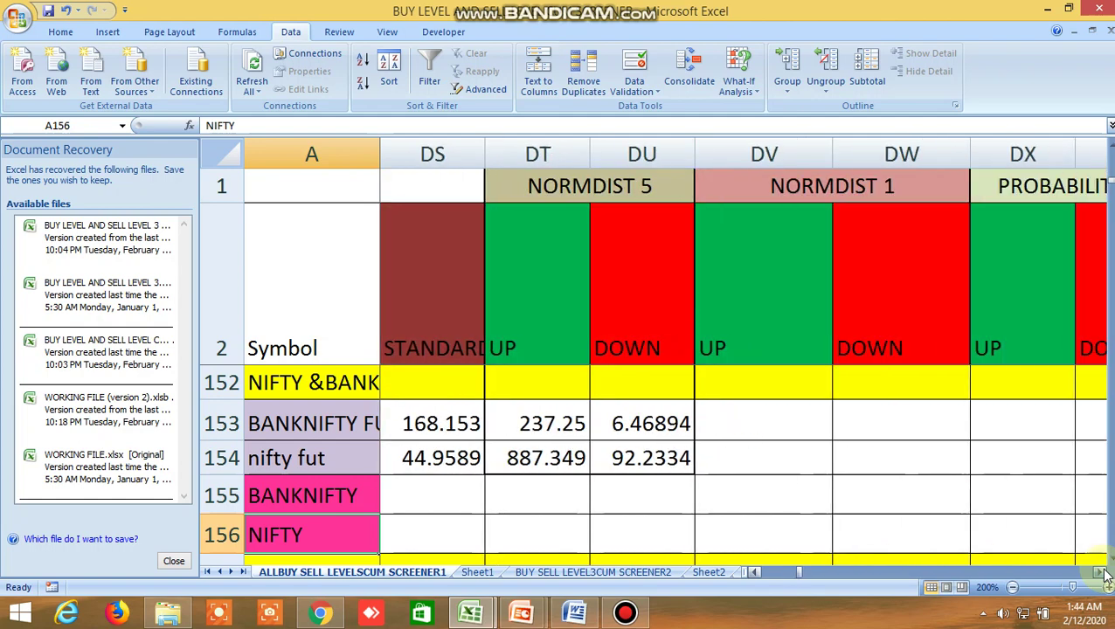
Step: Examine the BUY LEVEL AND SELL LEVELS 3 and PIVOT POINT blocks for the NIFTY and BANKNIFTY rows
{"action": "left_click", "coordinate": [1103, 573]}
{"action": "left_click", "coordinate": [1103, 572]}
{"action": "left_click", "coordinate": [1103, 572]}
{"action": "left_click", "coordinate": [1103, 572]}
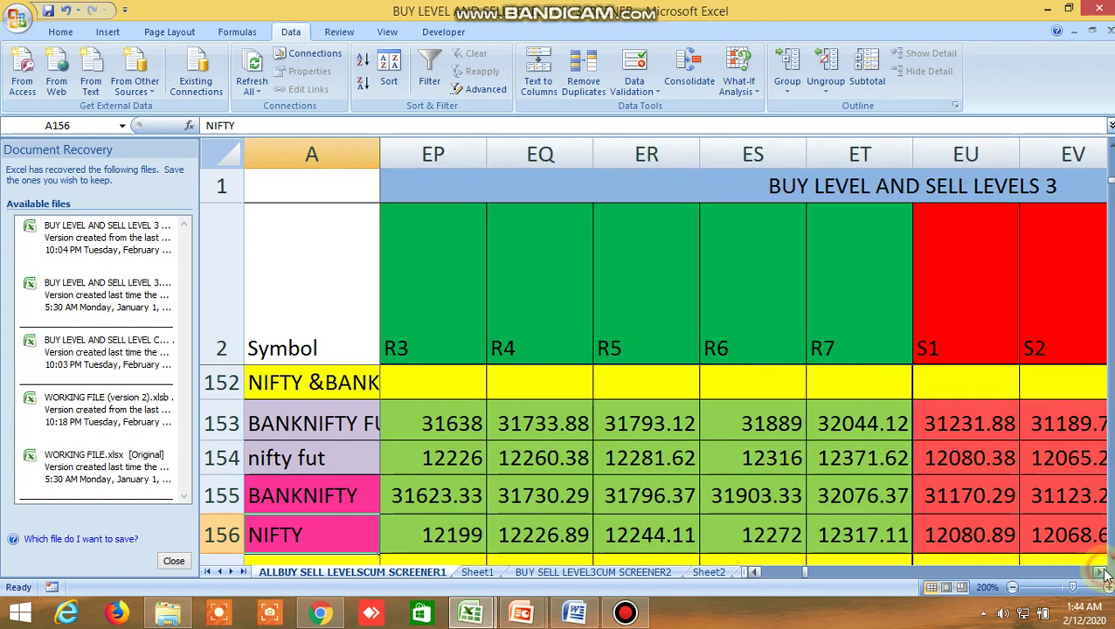
{"action": "left_click", "coordinate": [1103, 573]}
{"action": "left_click", "coordinate": [1103, 573]}
{"action": "left_click", "coordinate": [1103, 573]}
{"action": "left_click", "coordinate": [1103, 572]}
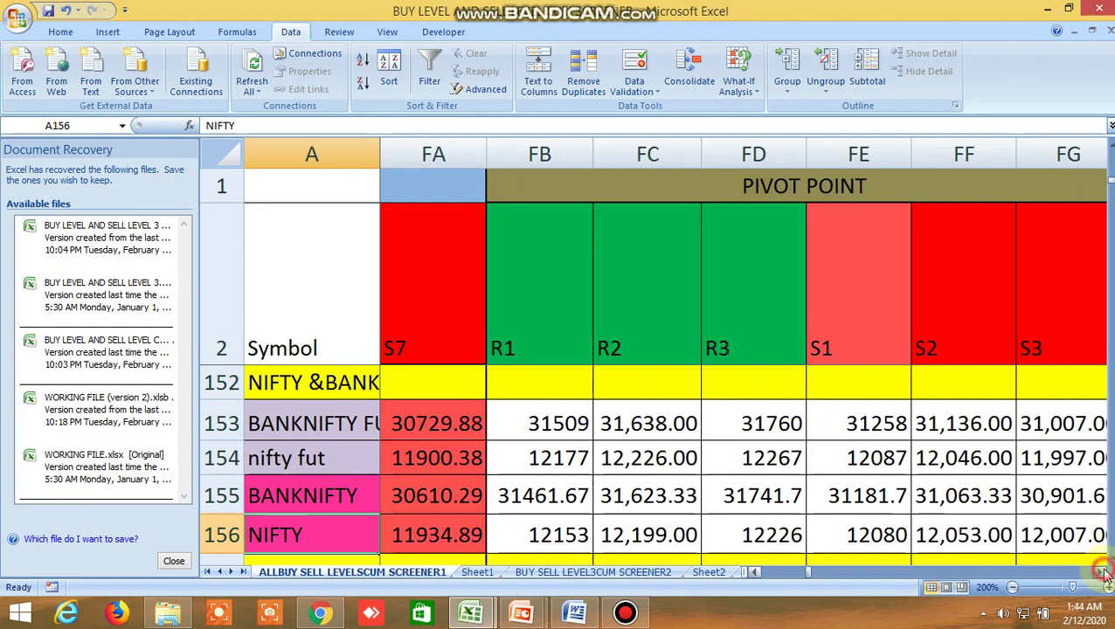
Step: Examine the BOLLINGERBAND and PRICE CHANNEL blocks for the NIFTY and BANKNIFTY rows
{"action": "left_click", "coordinate": [1104, 573]}
{"action": "left_click", "coordinate": [1104, 572]}
{"action": "left_click", "coordinate": [1104, 573]}
{"action": "left_click", "coordinate": [1104, 573]}
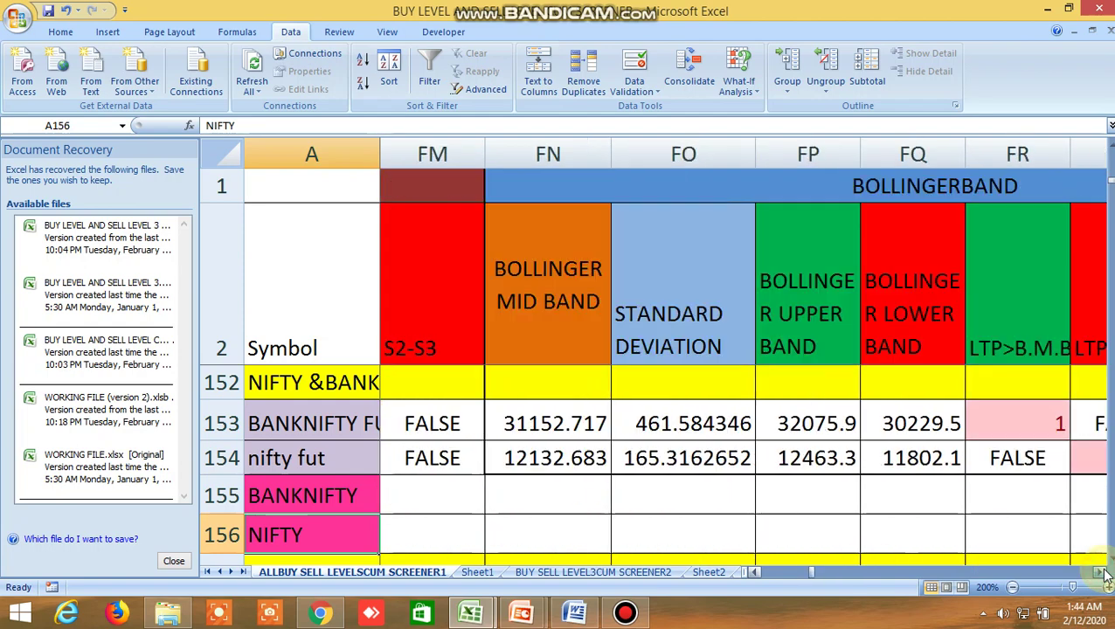
{"action": "left_click", "coordinate": [1103, 572]}
{"action": "left_click", "coordinate": [1103, 572]}
{"action": "left_click", "coordinate": [1103, 572]}
{"action": "left_click", "coordinate": [1103, 572]}
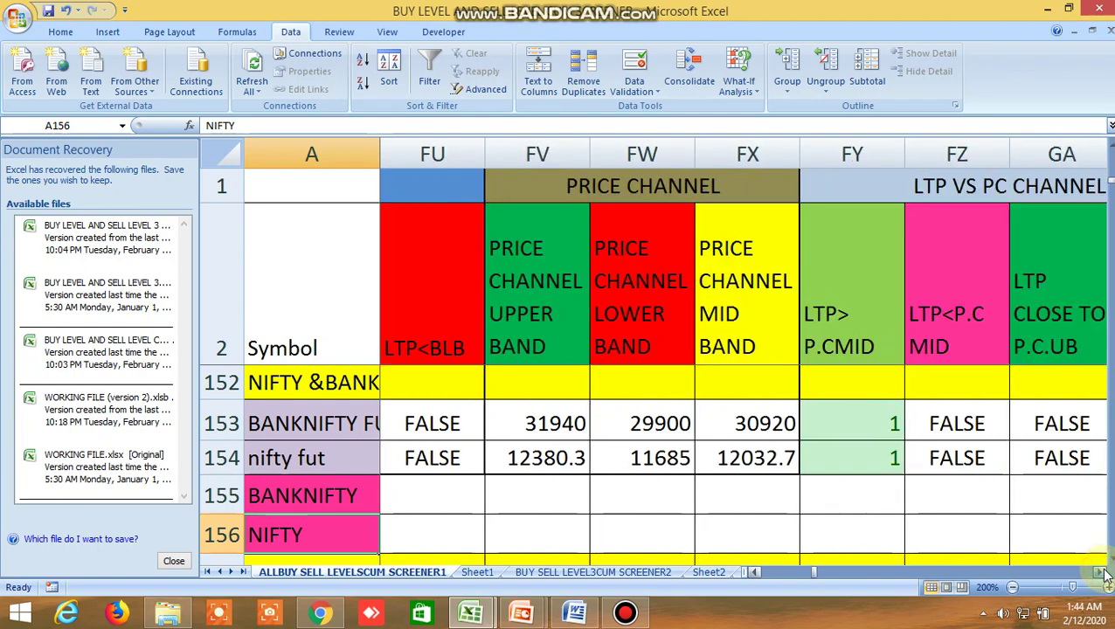
Step: Examine the ICHIMOKU CLOUD, cloud signal and TIRONE LEVEL columns for the NIFTY and BANKNIFTY rows, returning to the HIGH column
{"action": "left_click", "coordinate": [1104, 572]}
{"action": "left_click", "coordinate": [1103, 573]}
{"action": "left_click", "coordinate": [1104, 572]}
{"action": "left_click", "coordinate": [1104, 572]}
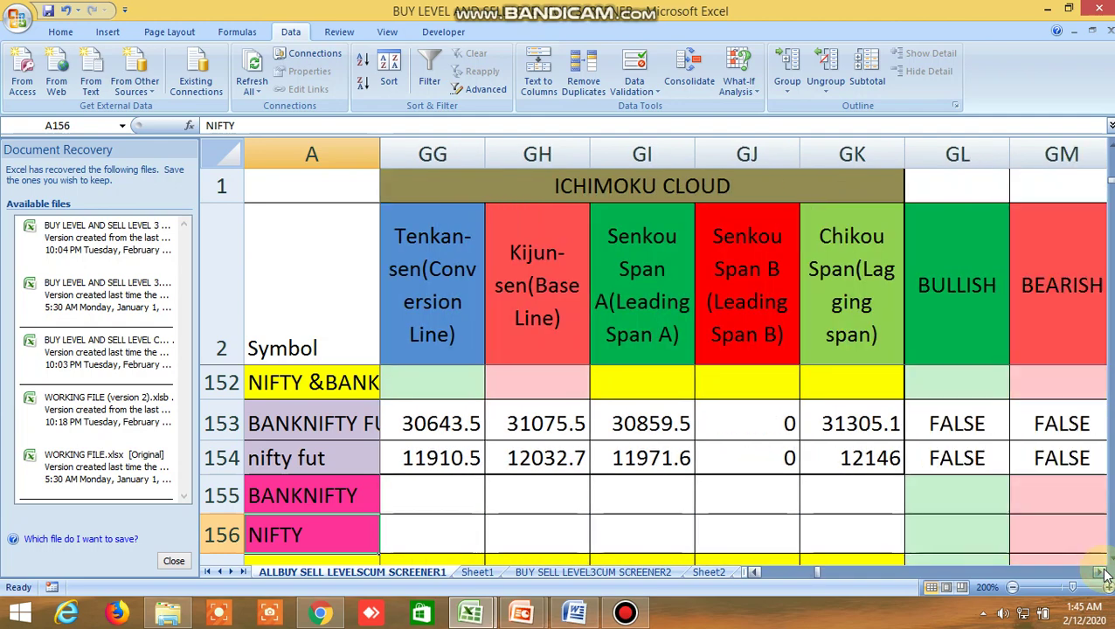
{"action": "left_click", "coordinate": [1103, 572]}
{"action": "left_click", "coordinate": [1103, 573]}
{"action": "left_click", "coordinate": [1103, 572]}
{"action": "left_click", "coordinate": [1103, 573]}
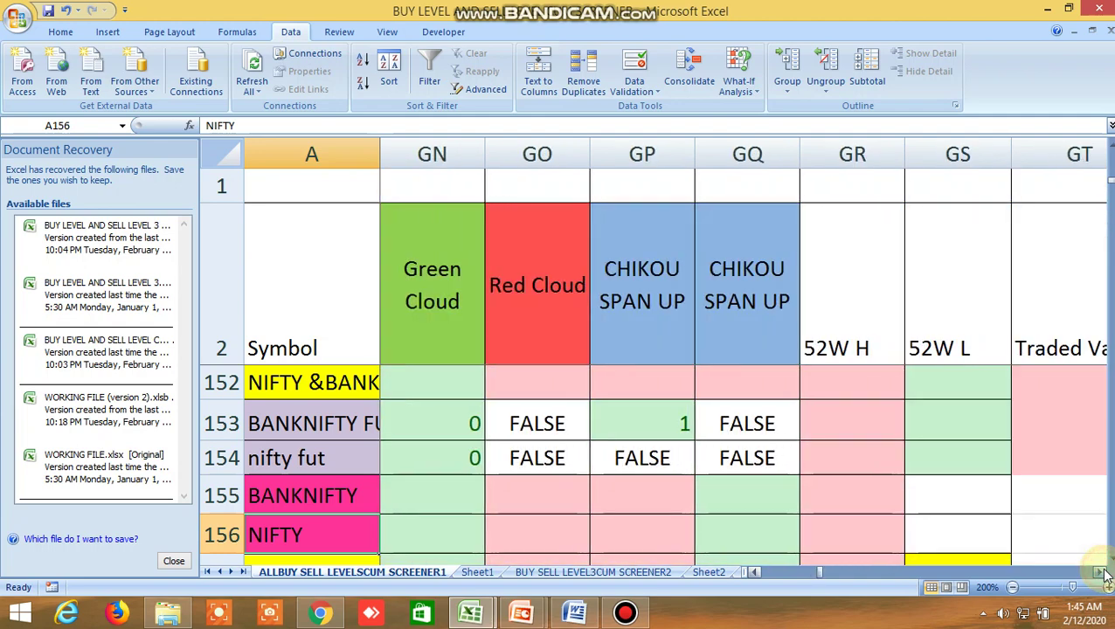
{"action": "left_click", "coordinate": [1104, 572]}
{"action": "left_click", "coordinate": [1104, 572]}
{"action": "left_click", "coordinate": [1103, 572]}
{"action": "left_click", "coordinate": [1103, 572]}
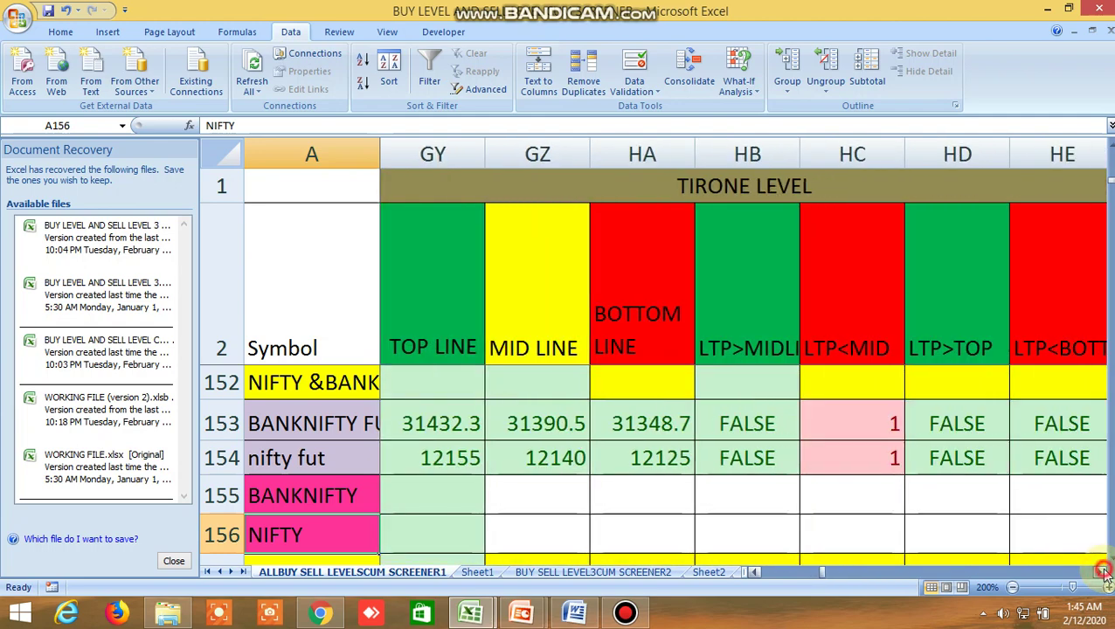
{"action": "left_click_drag", "start_coordinate": [828, 572], "coordinate": [762, 572]}
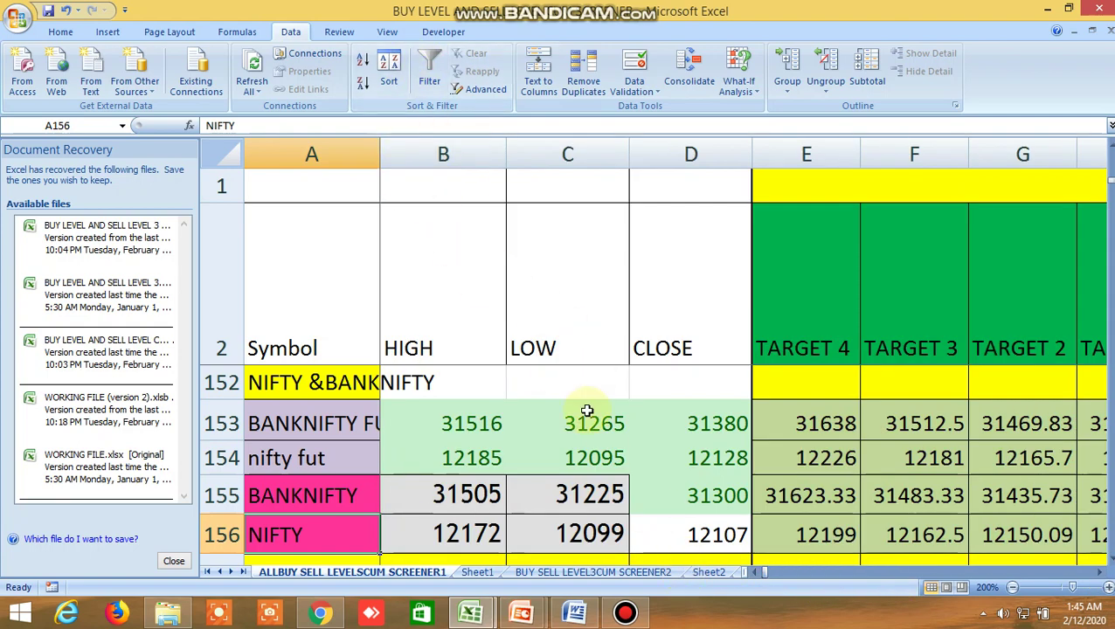
Step: Look over the commodity rows across all columns up to TIRONE LEVEL and LINEAR REGRESSION
{"action": "scroll", "coordinate": [589, 418], "scroll_direction": "down", "scroll_amount": 2}
{"action": "scroll", "coordinate": [589, 418], "scroll_direction": "up", "scroll_amount": 4}
{"action": "scroll", "coordinate": [588, 418], "scroll_direction": "up", "scroll_amount": 1}
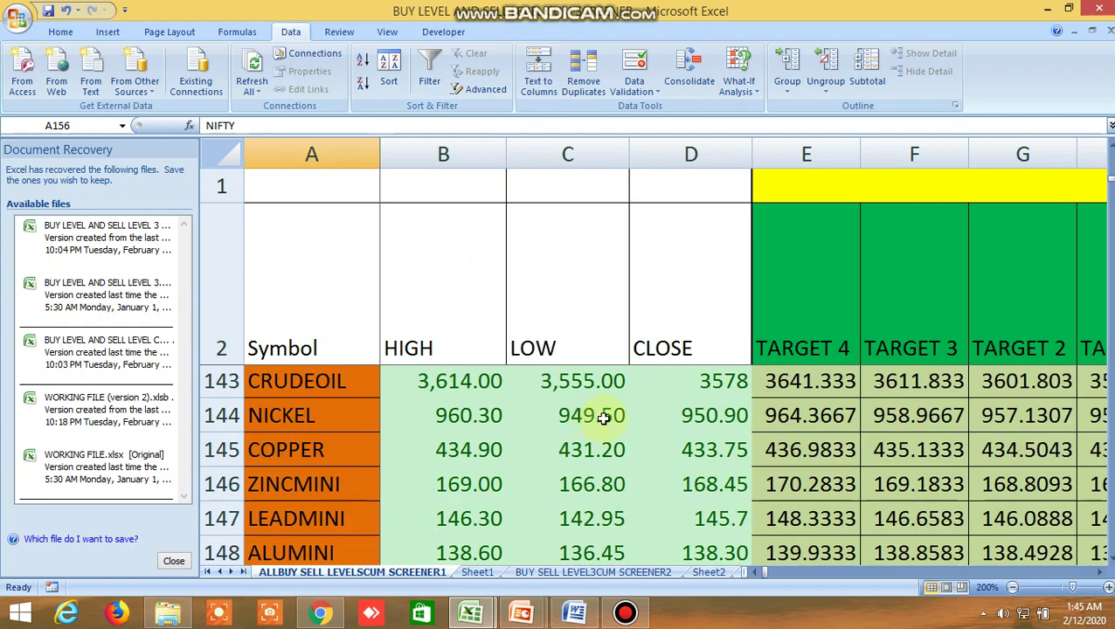
{"action": "left_click_drag", "start_coordinate": [1100, 573], "coordinate": [1100, 574]}
{"action": "left_click_drag", "start_coordinate": [1100, 573], "coordinate": [1100, 573]}
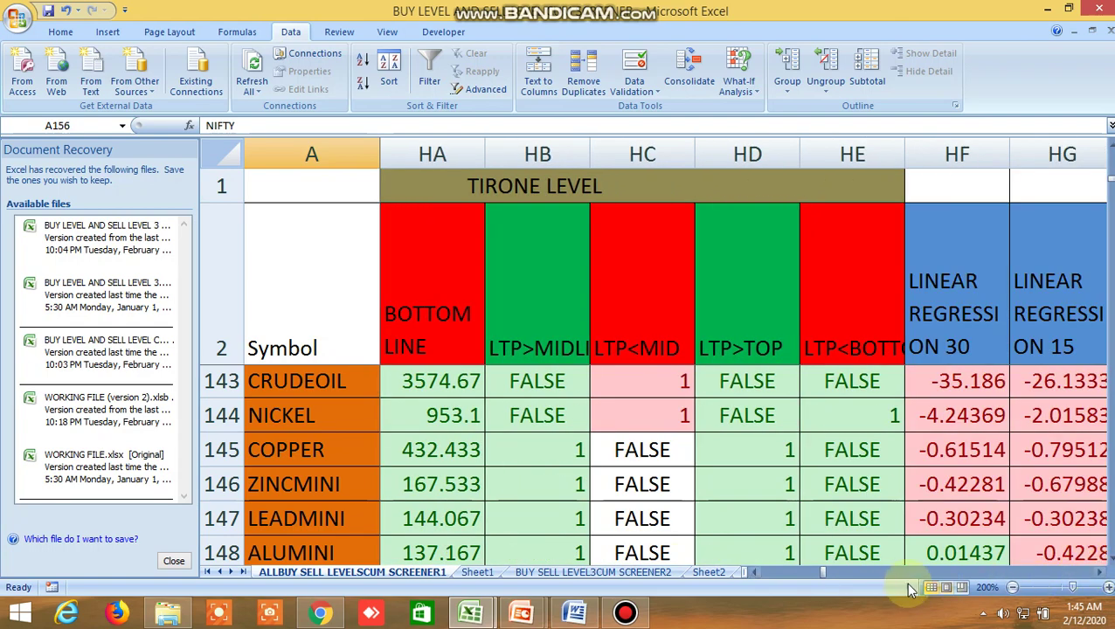
{"action": "left_click_drag", "start_coordinate": [819, 574], "coordinate": [704, 574]}
Step: Switch to Sheet2 and zoom the sheet in to 200%
{"action": "left_click", "coordinate": [708, 572]}
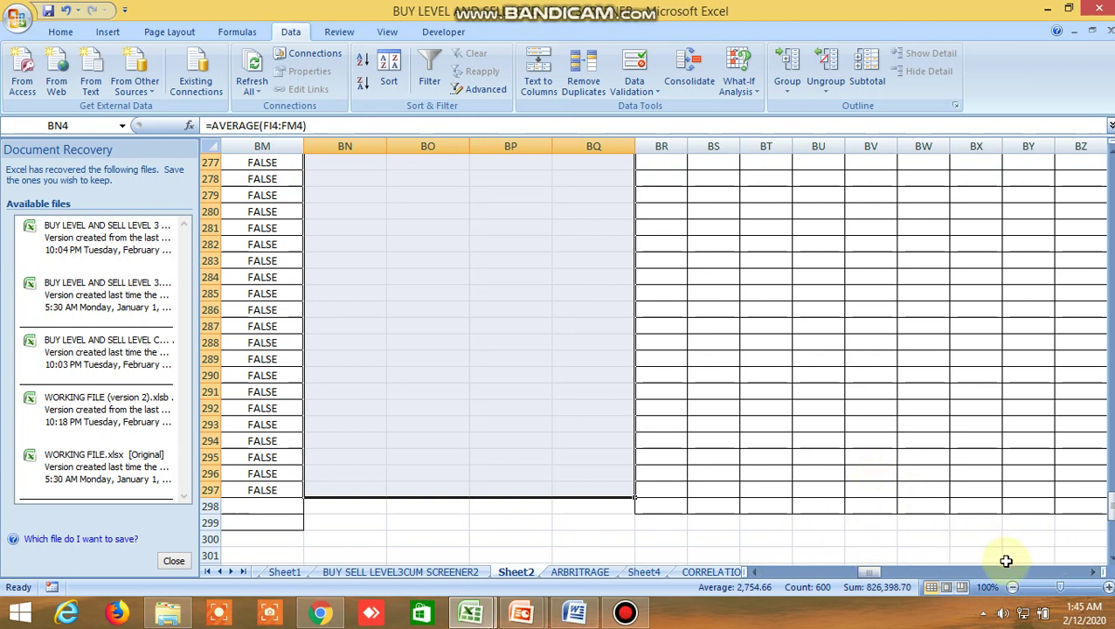
{"action": "left_click", "coordinate": [1108, 587]}
{"action": "left_click", "coordinate": [1108, 587]}
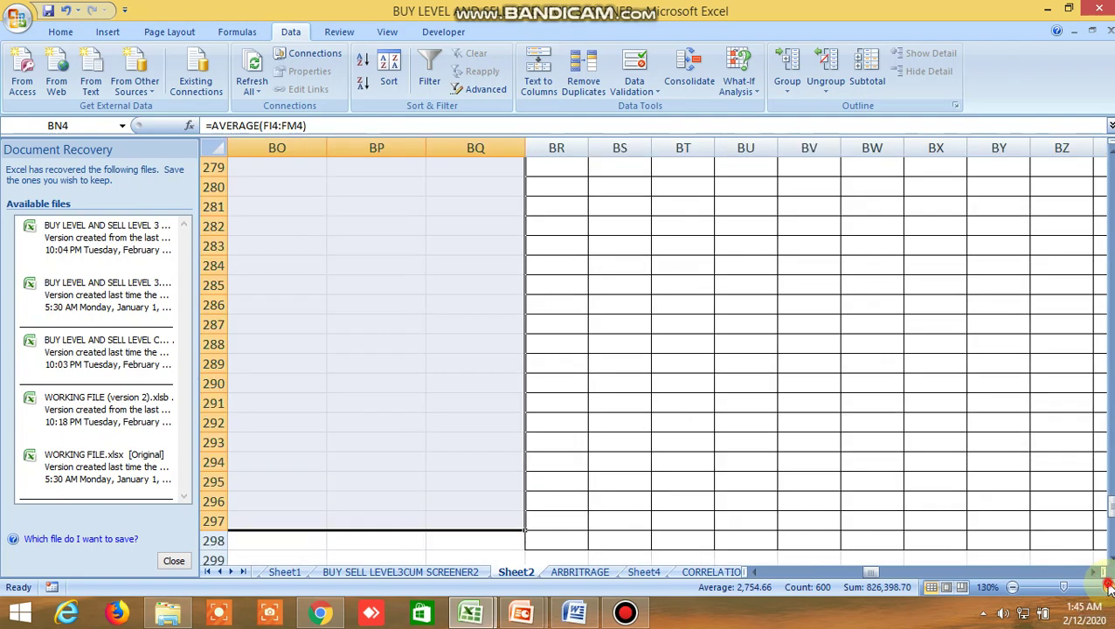
{"action": "left_click", "coordinate": [1108, 587]}
{"action": "left_click", "coordinate": [1108, 588]}
{"action": "left_click", "coordinate": [1108, 587]}
{"action": "left_click", "coordinate": [1108, 587]}
{"action": "left_click", "coordinate": [1108, 587]}
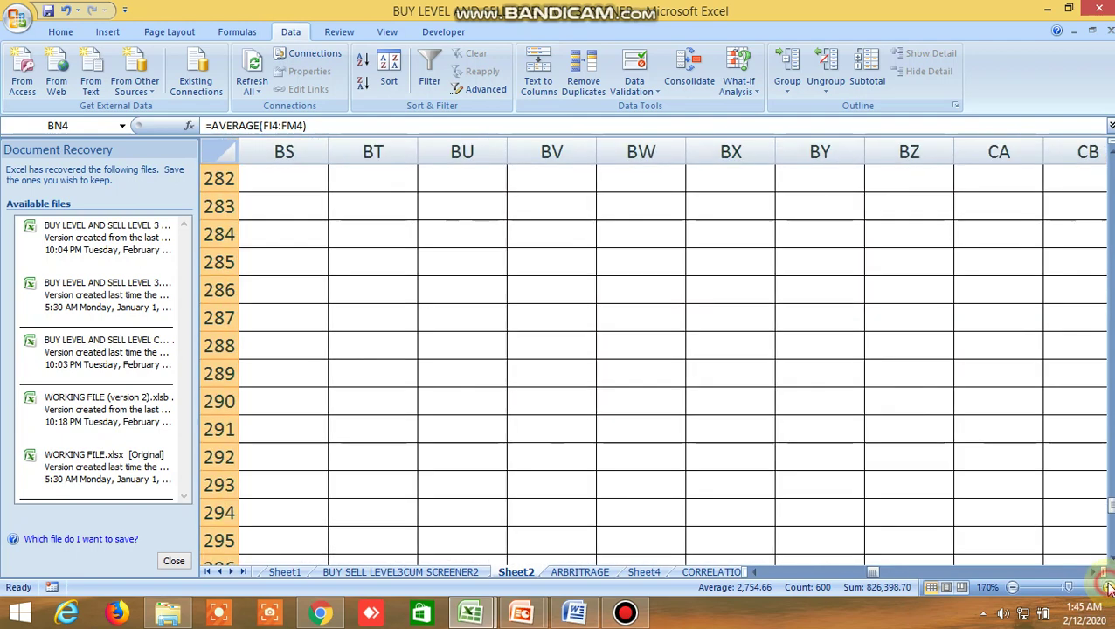
{"action": "left_click", "coordinate": [1108, 587]}
{"action": "left_click", "coordinate": [1107, 587]}
{"action": "left_click", "coordinate": [1108, 587]}
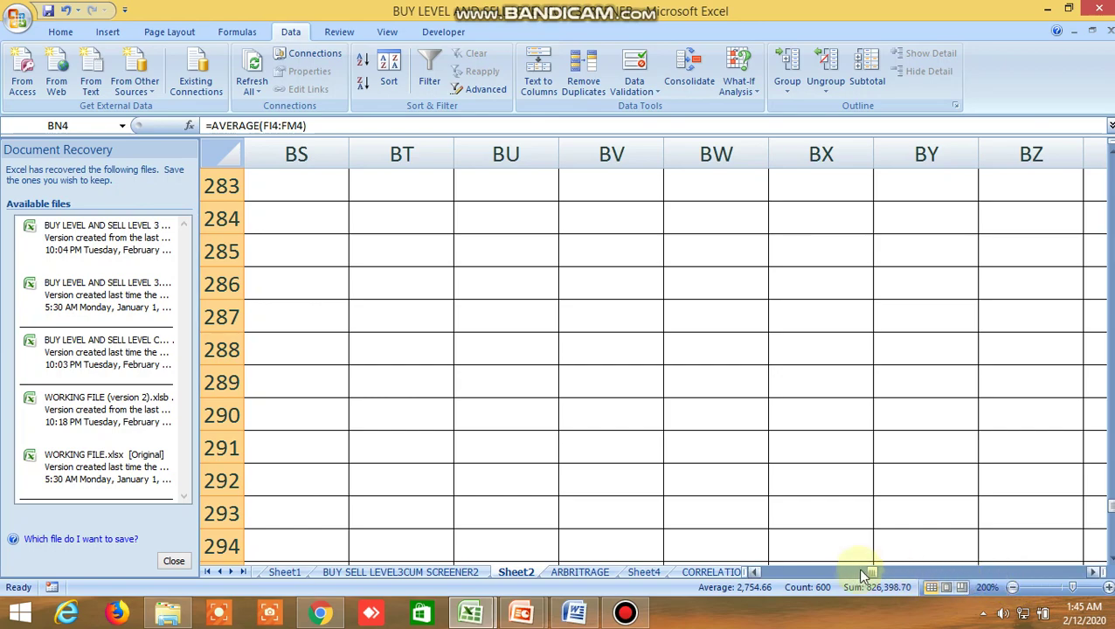
Step: Look over the stock symbols in Sheet2 with their price columns and the green and red level columns
{"action": "left_click_drag", "start_coordinate": [872, 574], "coordinate": [767, 574]}
{"action": "scroll", "coordinate": [603, 447], "scroll_direction": "up", "scroll_amount": 5}
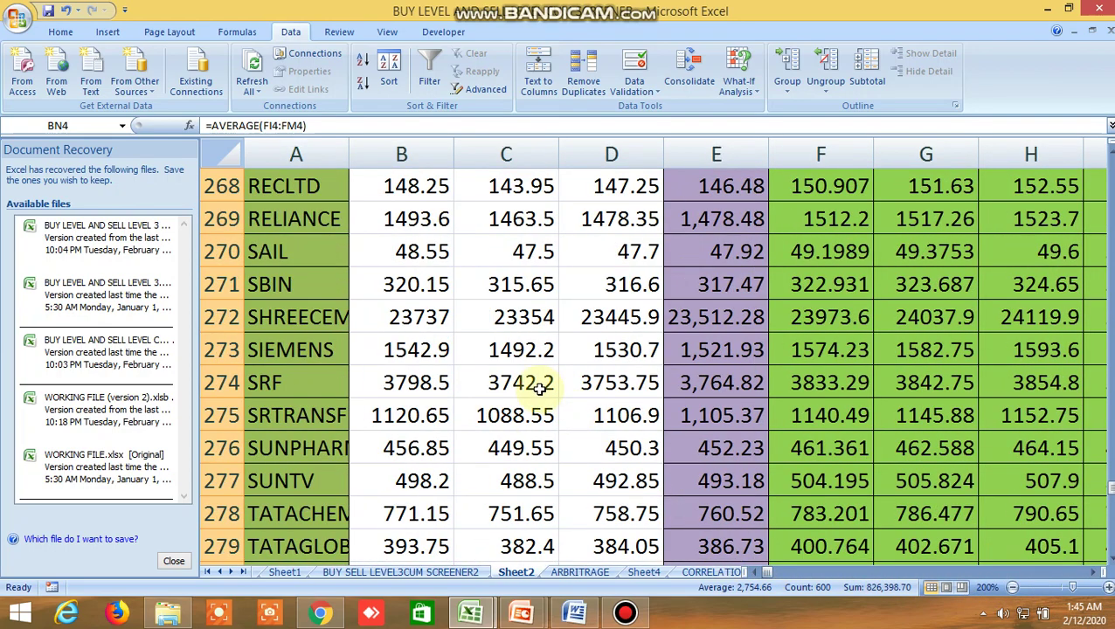
{"action": "scroll", "coordinate": [559, 394], "scroll_direction": "down", "scroll_amount": 1}
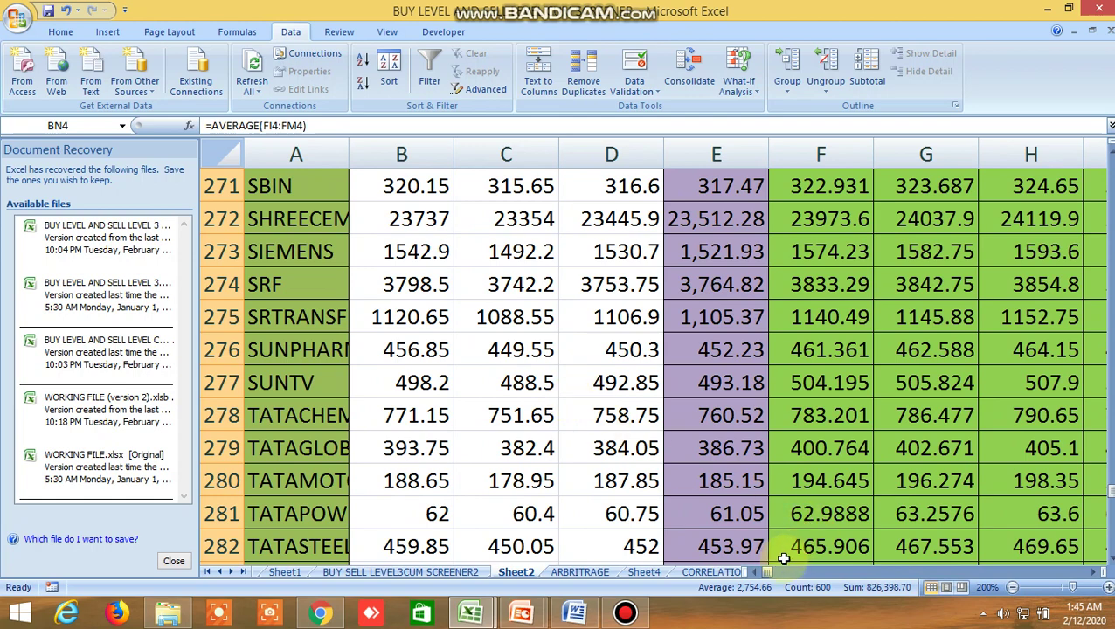
{"action": "left_click_drag", "start_coordinate": [771, 573], "coordinate": [786, 576]}
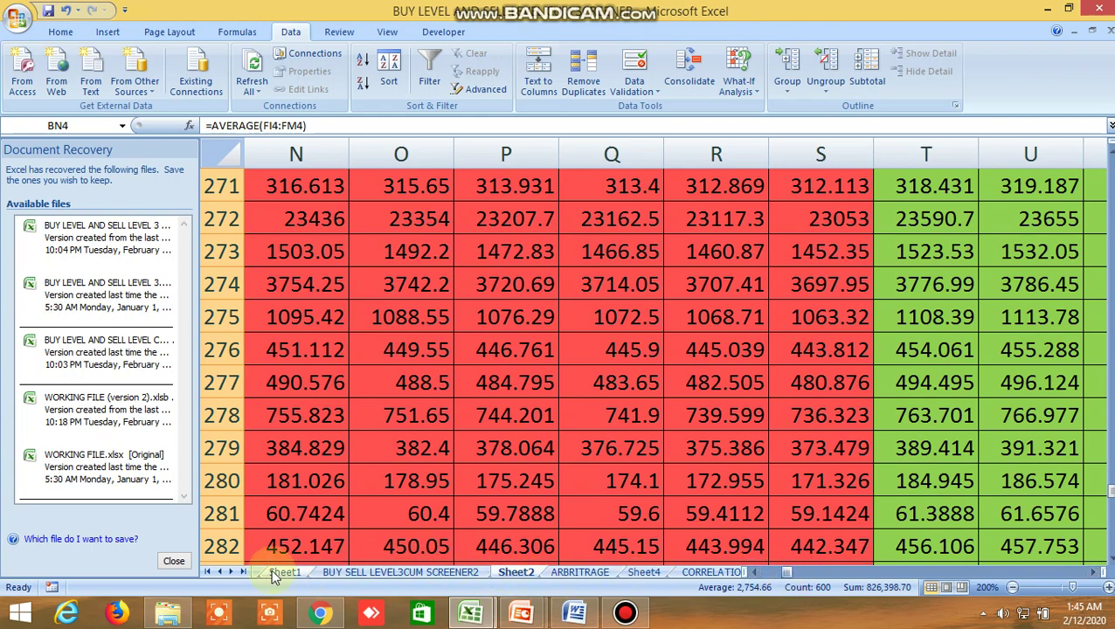
Step: Return to the ALLBUY SELL LEVELSCUM SCREENER1 sheet and review the commodity rows through to the bullish, bearish and cloud columns
{"action": "left_click", "coordinate": [220, 572]}
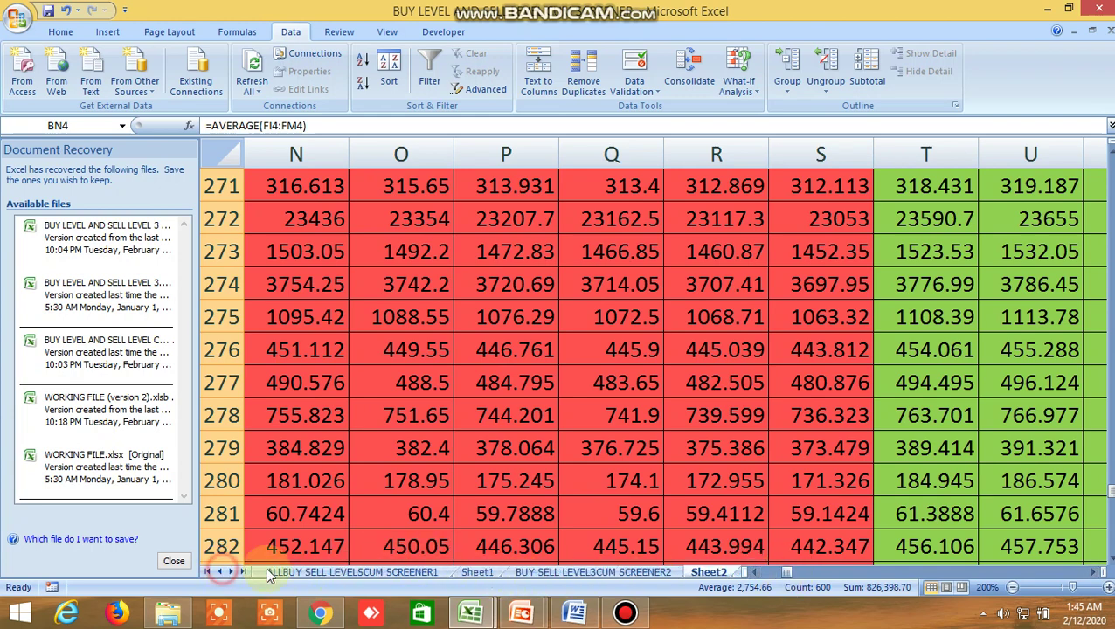
{"action": "left_click", "coordinate": [266, 572]}
{"action": "scroll", "coordinate": [587, 501], "scroll_direction": "down", "scroll_amount": 2}
{"action": "scroll", "coordinate": [587, 501], "scroll_direction": "up", "scroll_amount": 2}
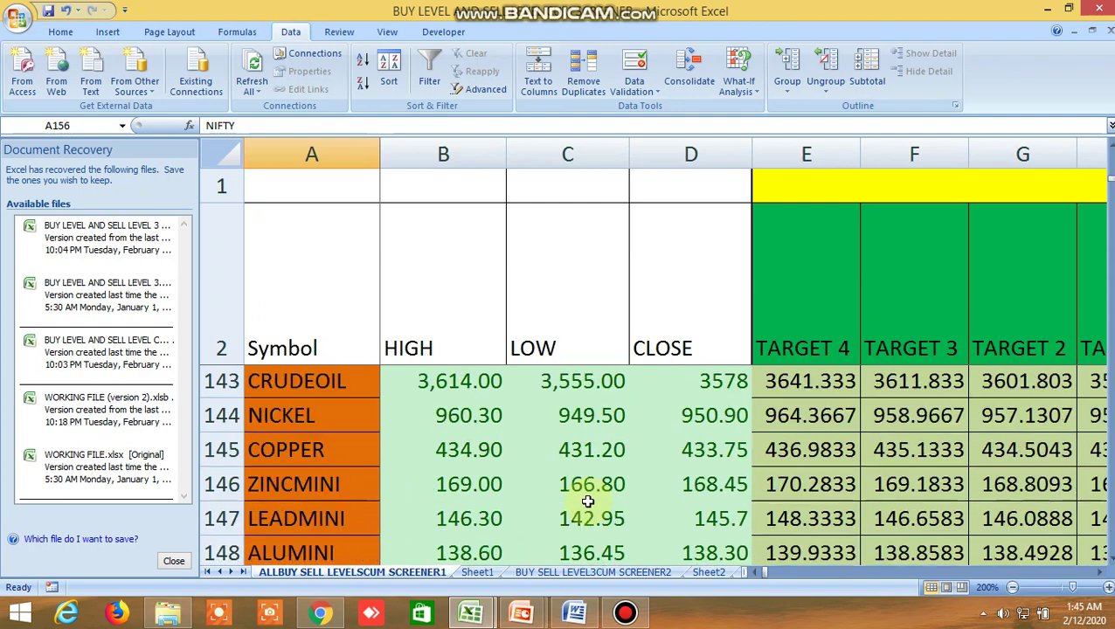
{"action": "scroll", "coordinate": [587, 501], "scroll_direction": "down", "scroll_amount": 1}
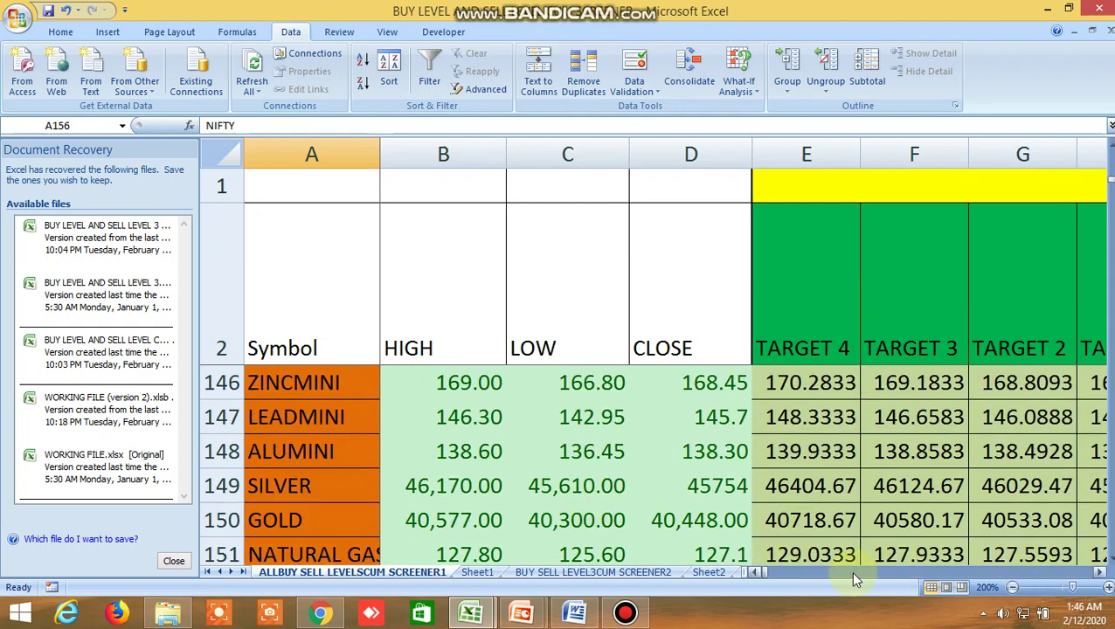
{"action": "left_click", "coordinate": [1103, 572]}
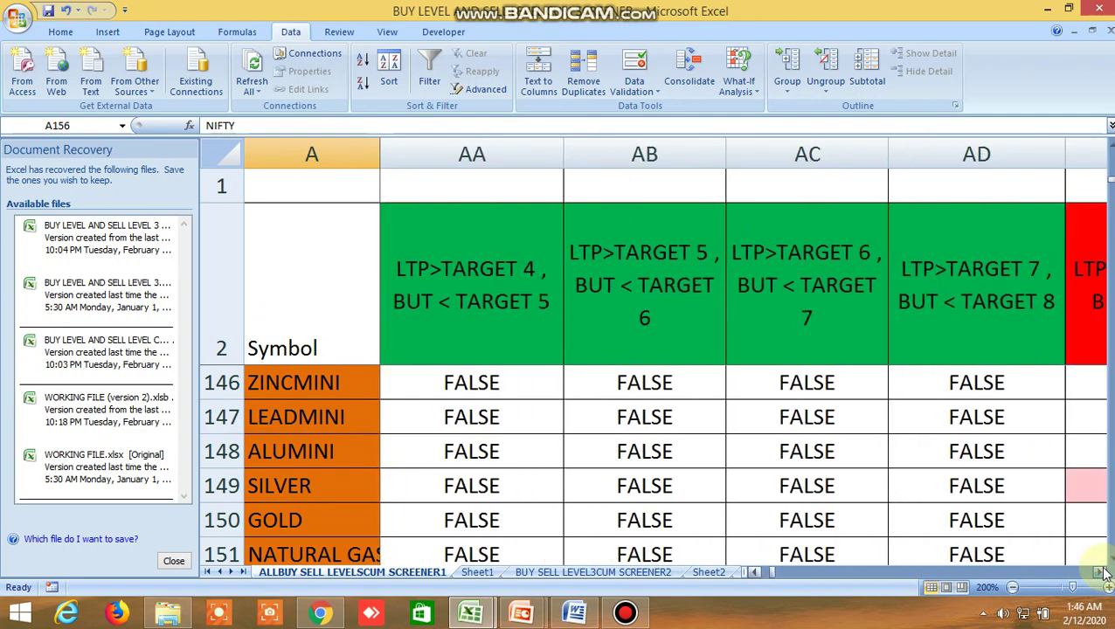
{"action": "left_click_drag", "start_coordinate": [1103, 572], "coordinate": [1103, 572]}
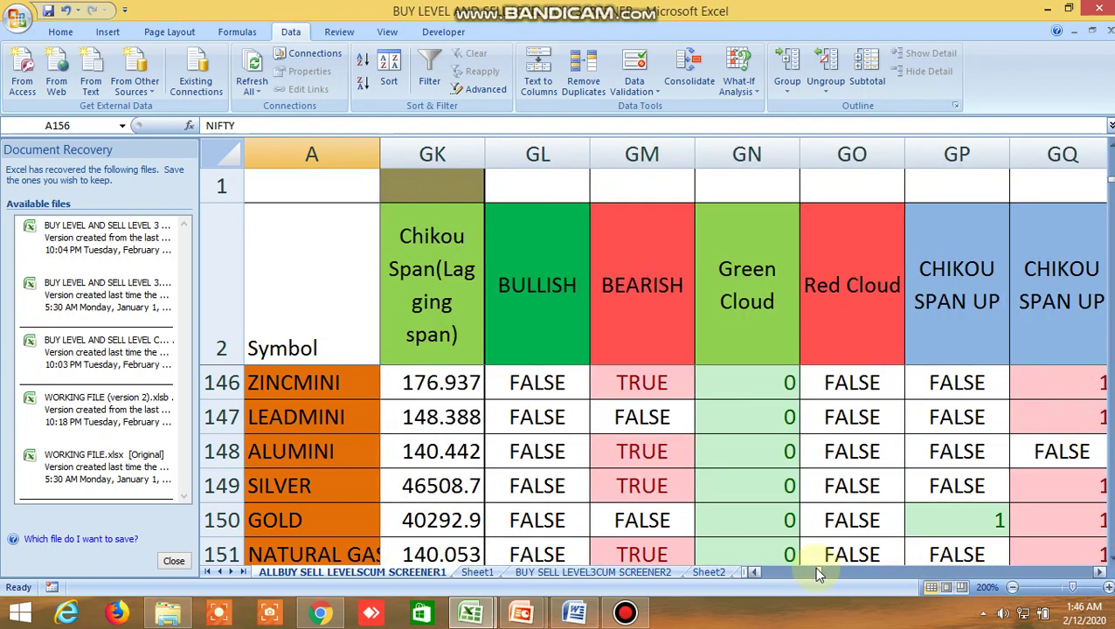
{"action": "left_click_drag", "start_coordinate": [819, 574], "coordinate": [742, 572]}
Step: Look over the stock rows below the NIFTY & BANKNIFTY section, including their LTP-versus-target columns
{"action": "scroll", "coordinate": [610, 482], "scroll_direction": "down", "scroll_amount": 4}
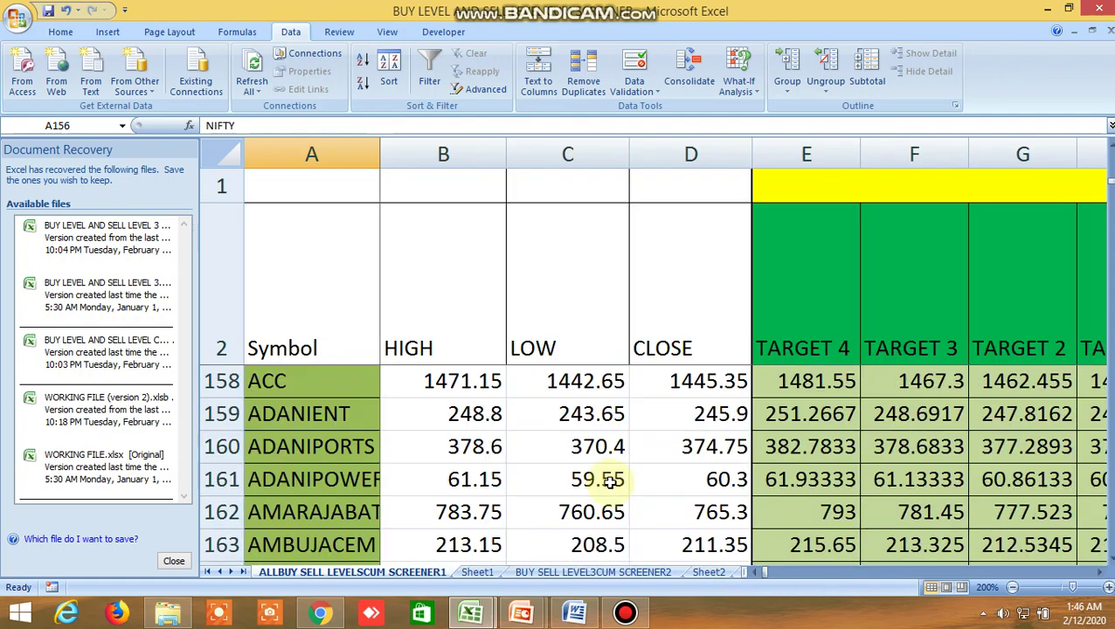
{"action": "scroll", "coordinate": [610, 482], "scroll_direction": "down", "scroll_amount": 2}
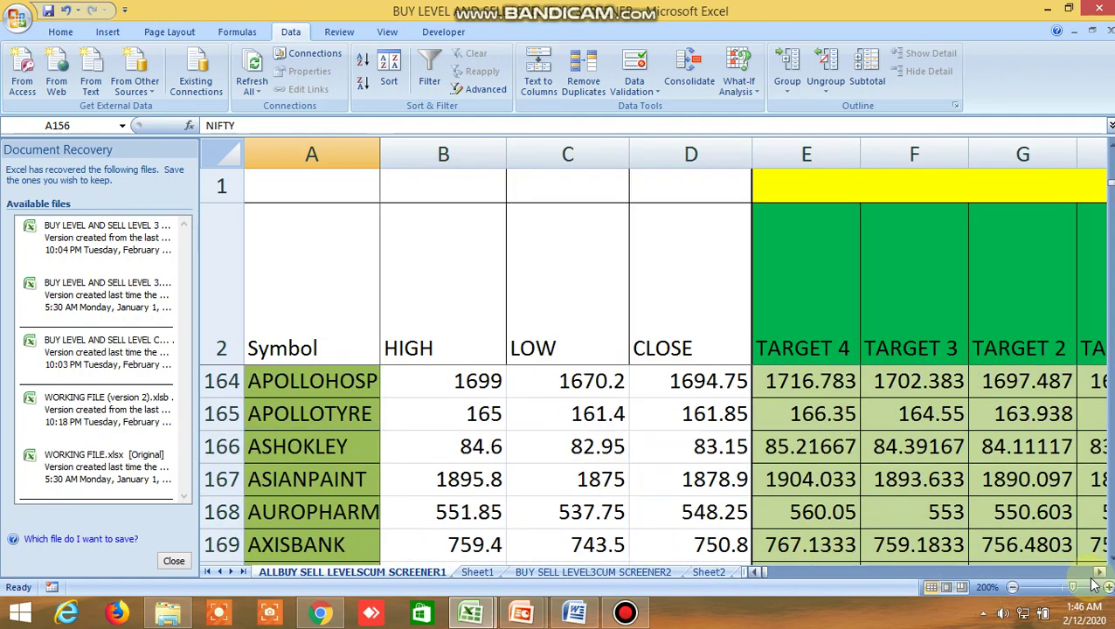
{"action": "left_click_drag", "start_coordinate": [1102, 577], "coordinate": [1103, 576]}
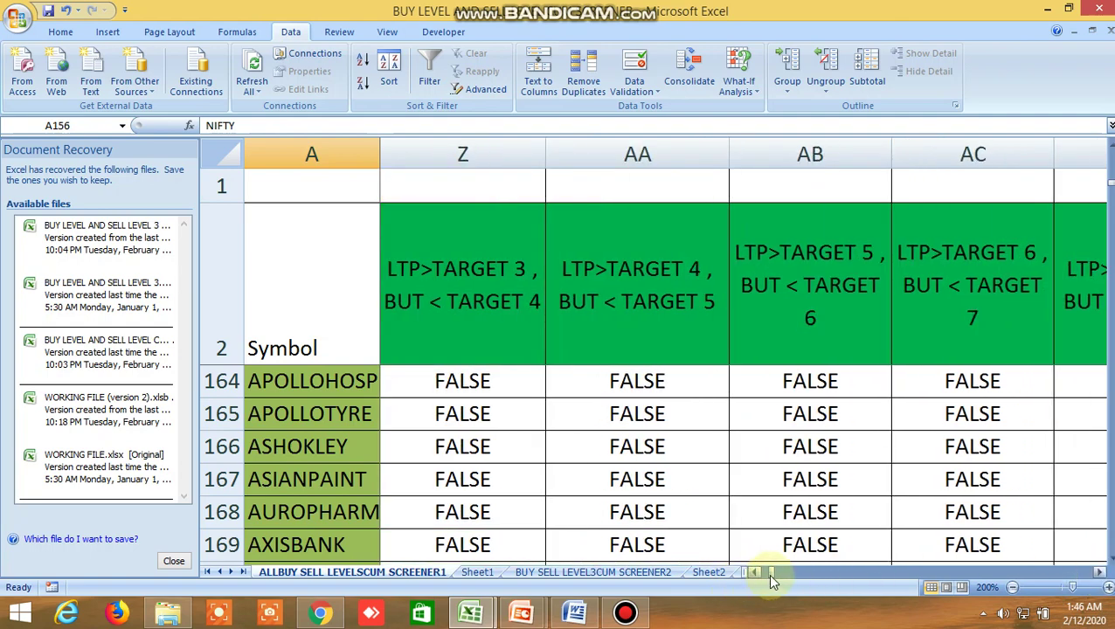
{"action": "left_click_drag", "start_coordinate": [771, 573], "coordinate": [734, 570]}
Step: Switch to the BUY SELL LEVEL3CUM SCREENER2 sheet and bring its 100 MA and 100 EMA columns into view
{"action": "left_click", "coordinate": [638, 574]}
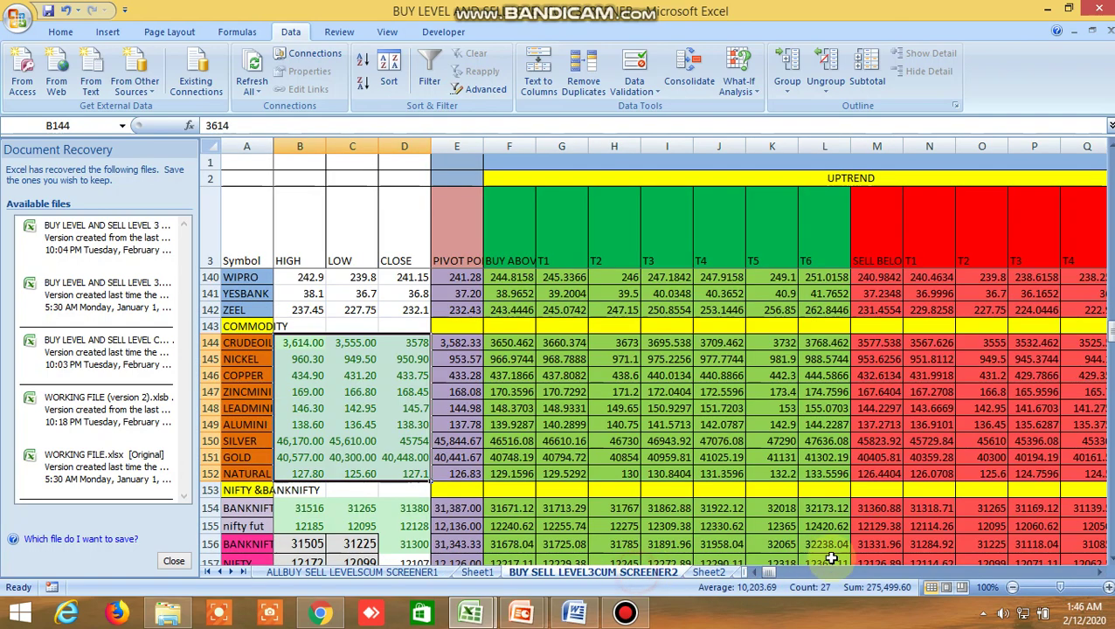
{"action": "left_click_drag", "start_coordinate": [769, 567], "coordinate": [927, 567]}
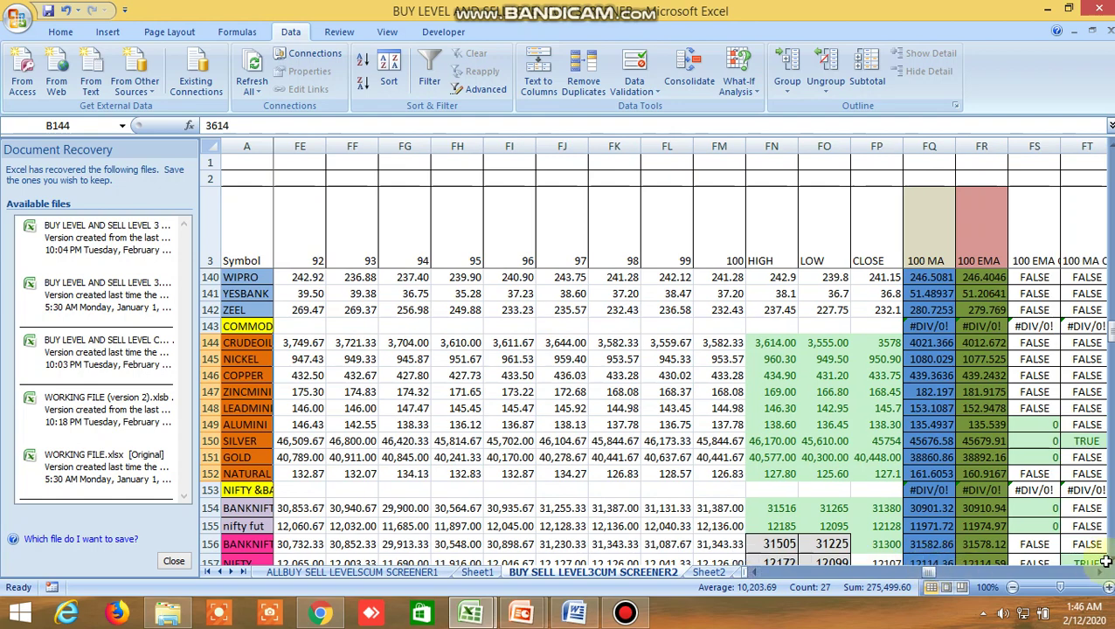
{"action": "left_click", "coordinate": [1098, 571]}
{"action": "left_click_drag", "start_coordinate": [1098, 571], "coordinate": [1098, 572]}
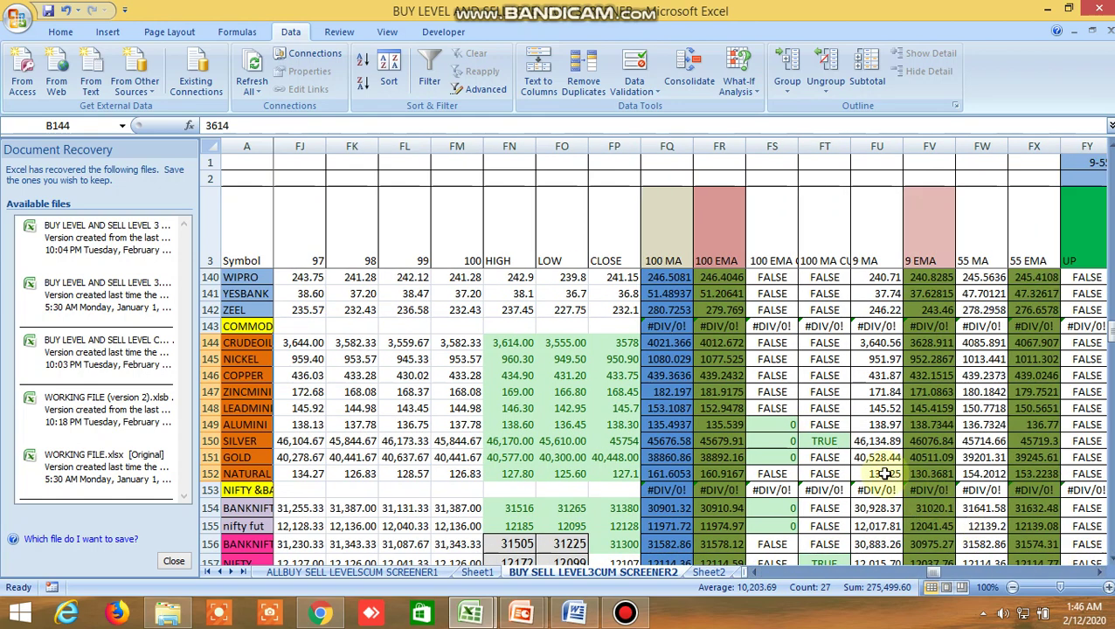
Step: Look through the stock rows' 100 MA and 100 EMA cross columns and select GAIL's 100 MA cross cell
{"action": "scroll", "coordinate": [819, 426], "scroll_direction": "up", "scroll_amount": 9}
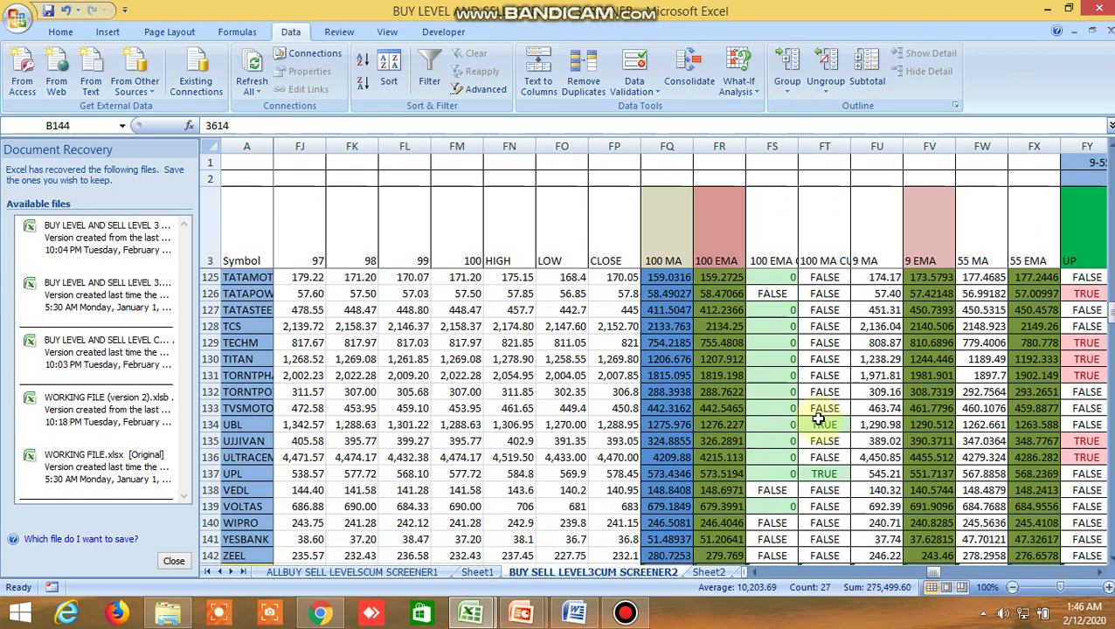
{"action": "scroll", "coordinate": [825, 384], "scroll_direction": "up", "scroll_amount": 7}
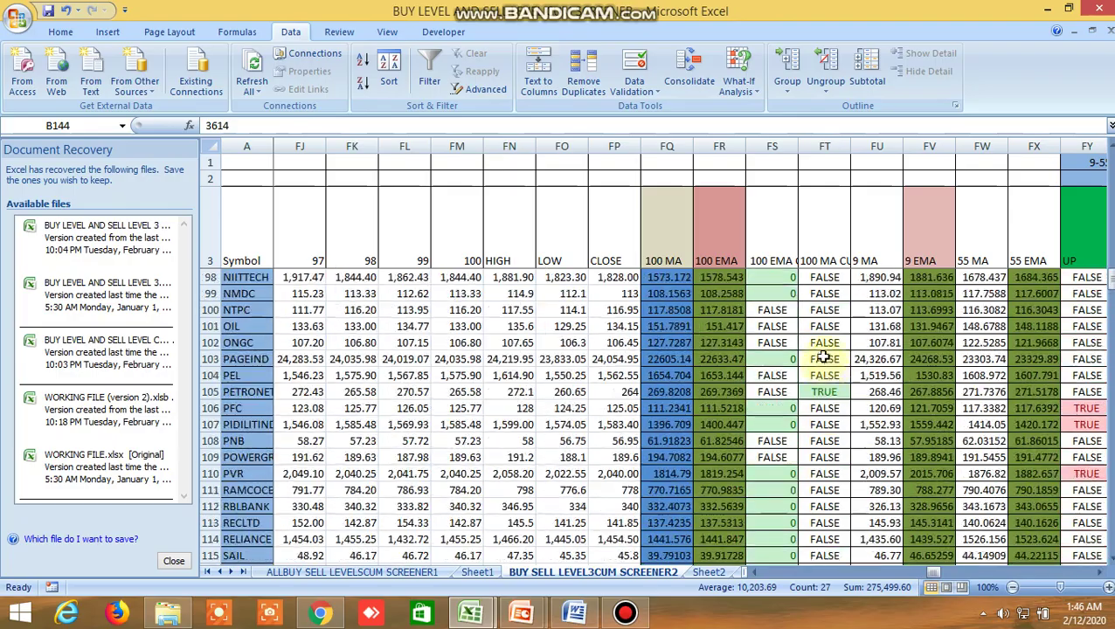
{"action": "right_click", "coordinate": [823, 359]}
{"action": "scroll", "coordinate": [817, 332], "scroll_direction": "up", "scroll_amount": 14}
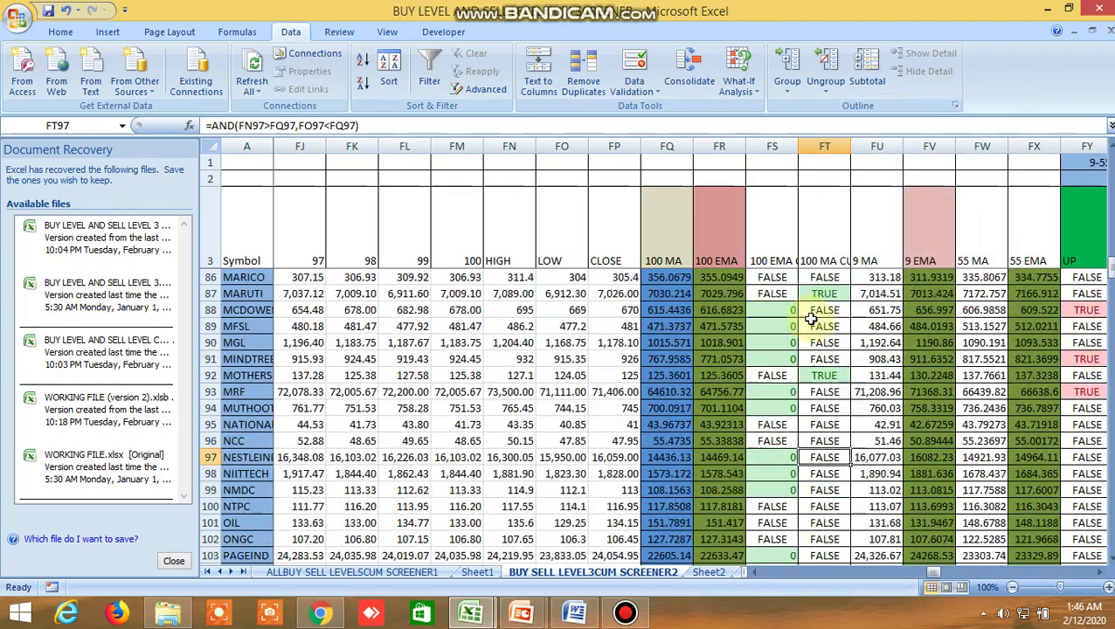
{"action": "scroll", "coordinate": [811, 320], "scroll_direction": "up", "scroll_amount": 15}
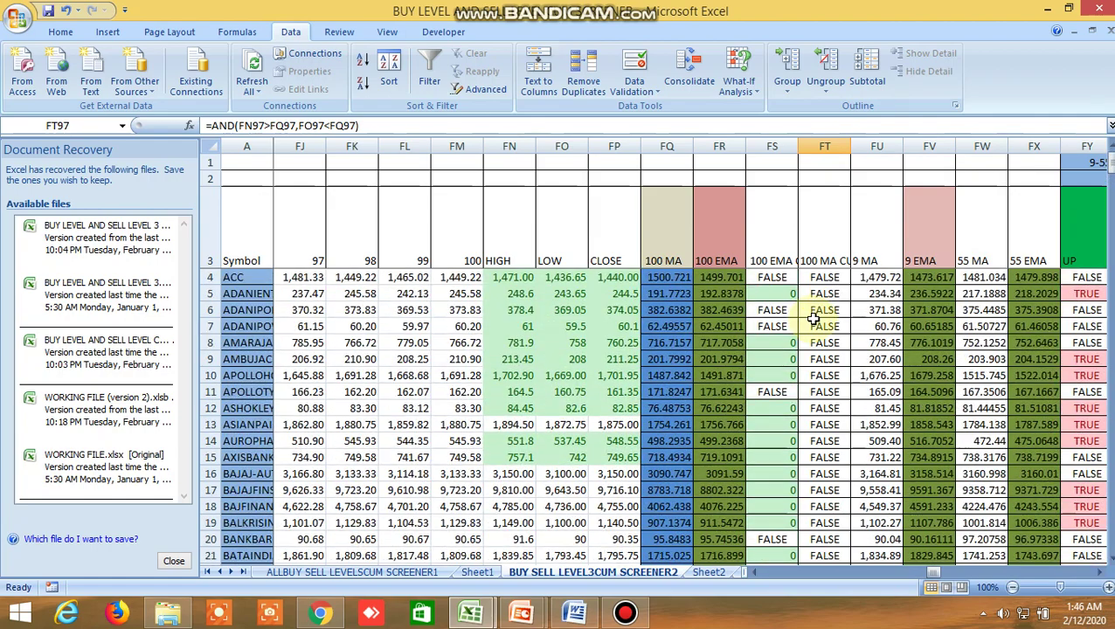
{"action": "scroll", "coordinate": [812, 320], "scroll_direction": "down", "scroll_amount": 13}
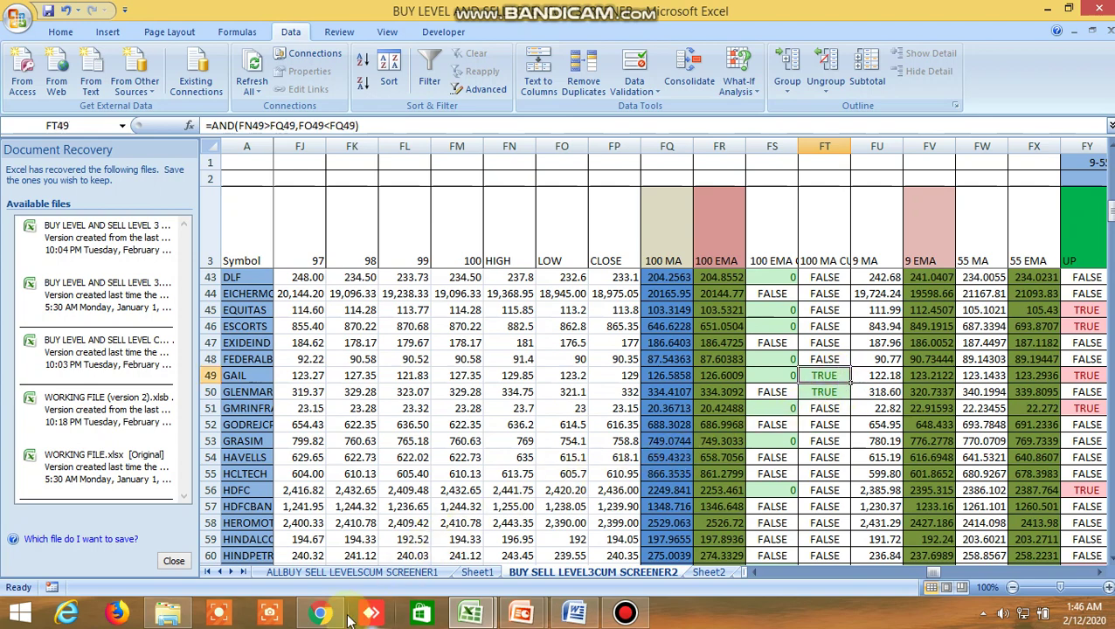
Step: Switch to the Kite chart in Chrome, search for "gail" and open the GAIL NSE chart
{"action": "left_click", "coordinate": [320, 612]}
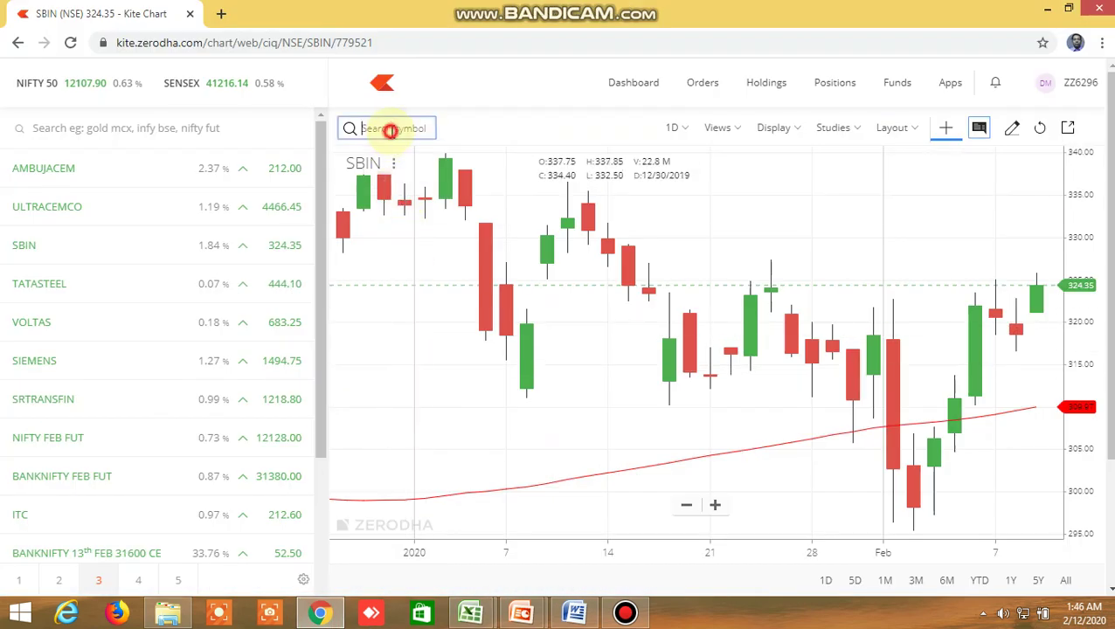
{"action": "left_click", "coordinate": [390, 130]}
{"action": "type", "text": "ga"}
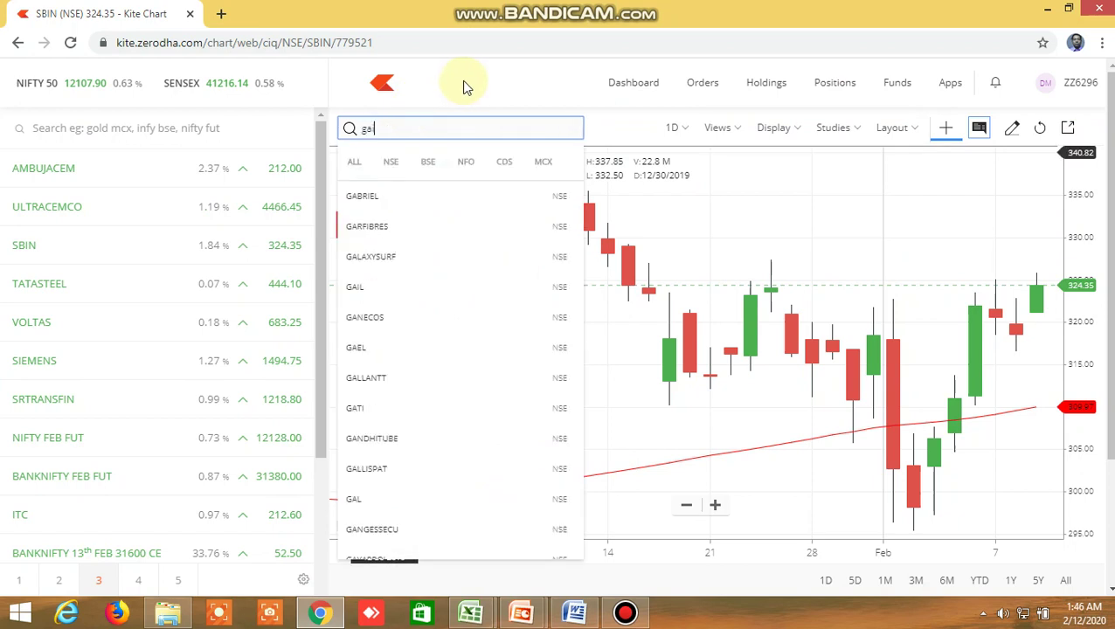
{"action": "type", "text": "il"}
{"action": "left_click", "coordinate": [372, 197]}
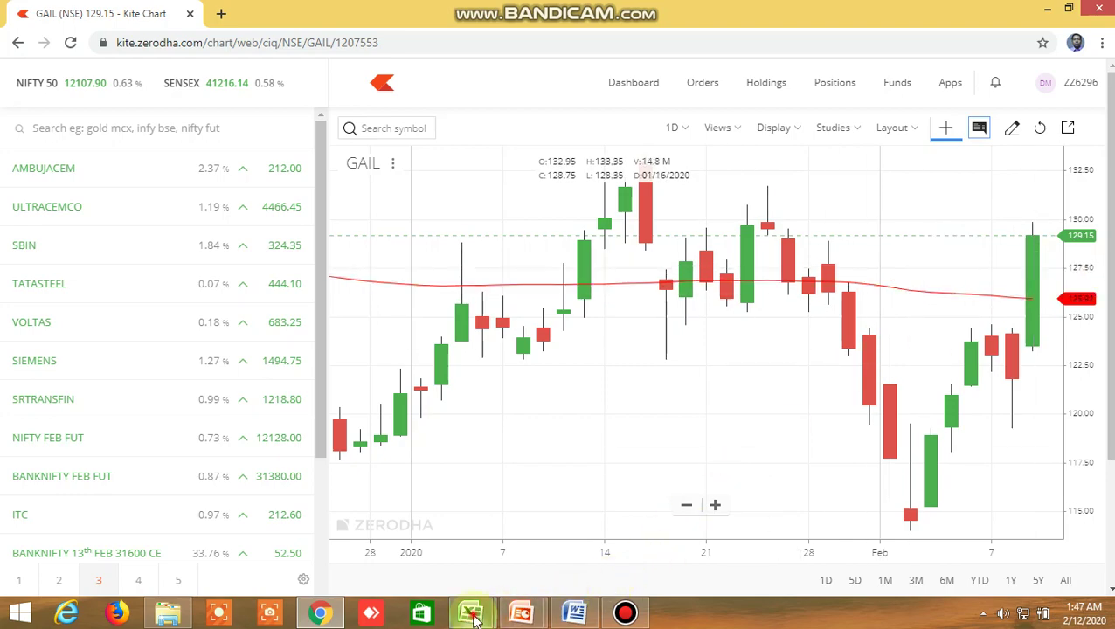
Step: Return to the BUY LEVEL AND SELL LEVEL CUM SCREENER workbook in Excel and select GLENMARK's 100 MA cross cell
{"action": "mouse_move", "coordinate": [477, 619]}
{"action": "left_click", "coordinate": [516, 525]}
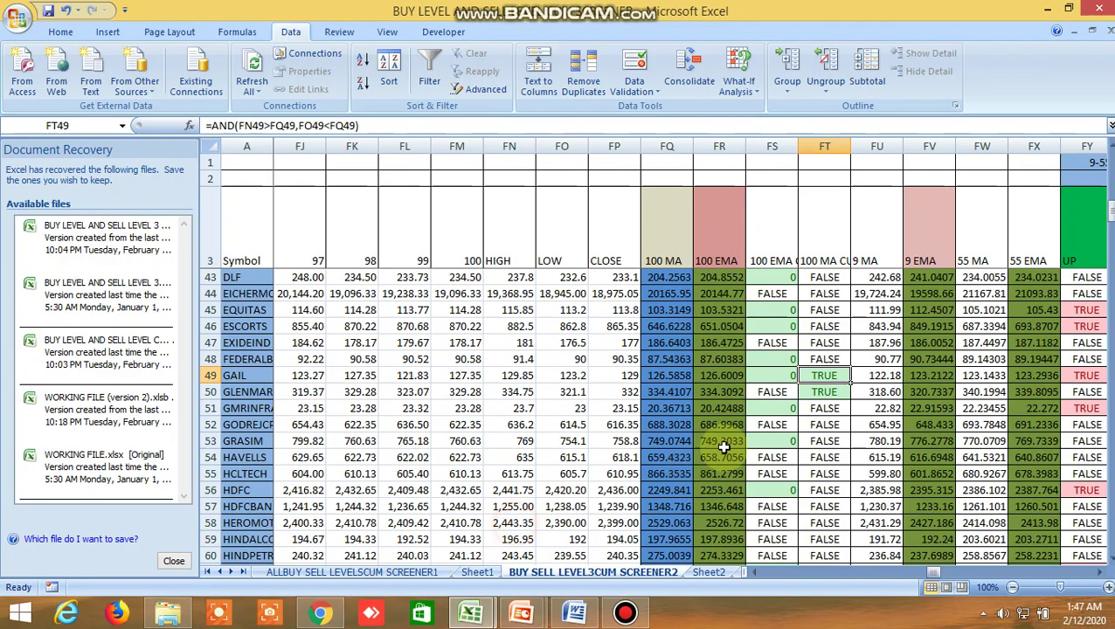
{"action": "left_click", "coordinate": [843, 396]}
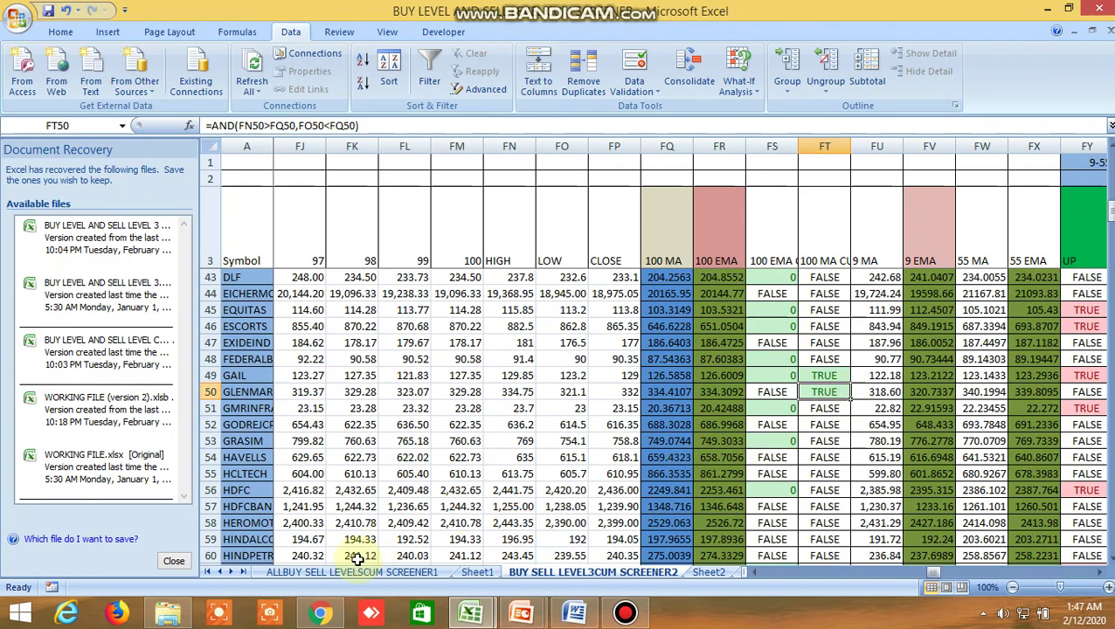
Step: Switch back to the Kite chart in Chrome, search for "glenmark" and open the GLENMARK NSE chart
{"action": "left_click", "coordinate": [320, 614]}
{"action": "left_click", "coordinate": [398, 126]}
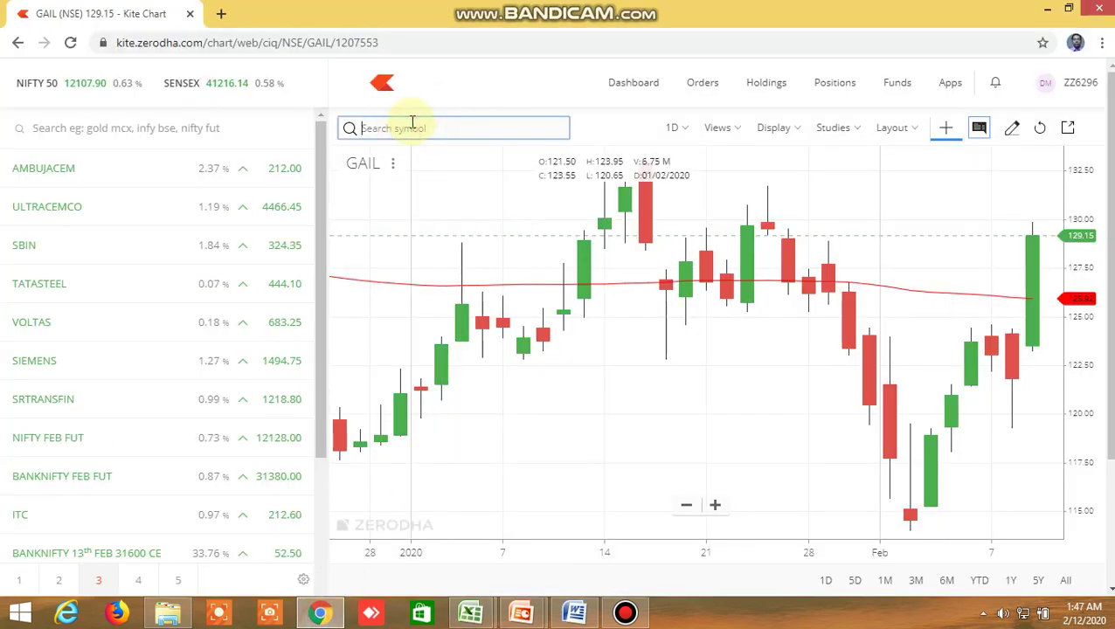
{"action": "type", "text": "glenmark"}
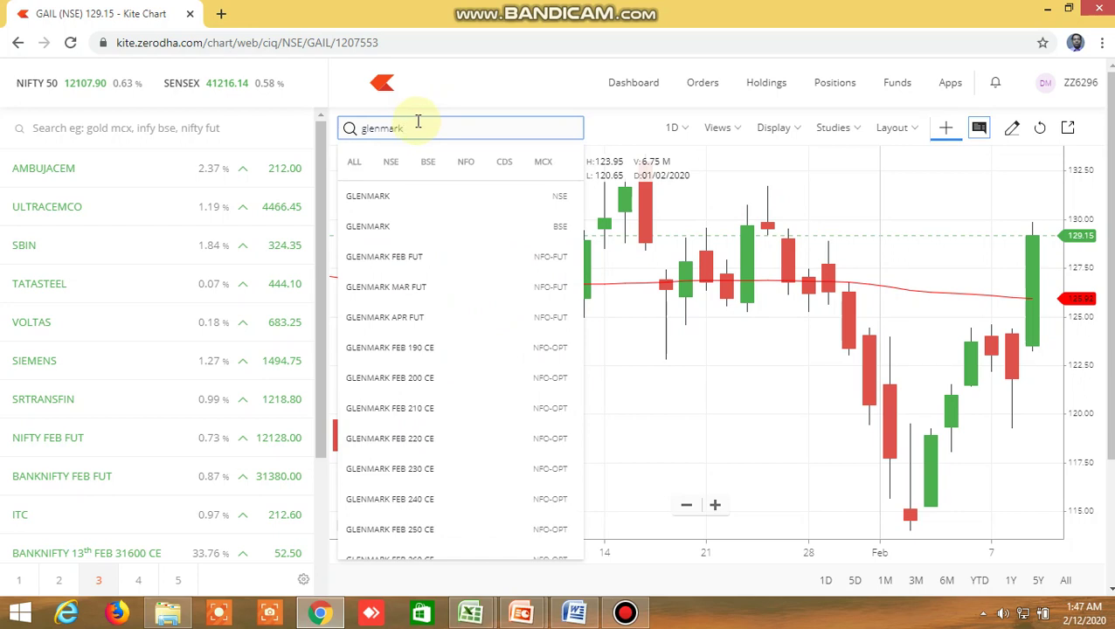
{"action": "left_click", "coordinate": [389, 198]}
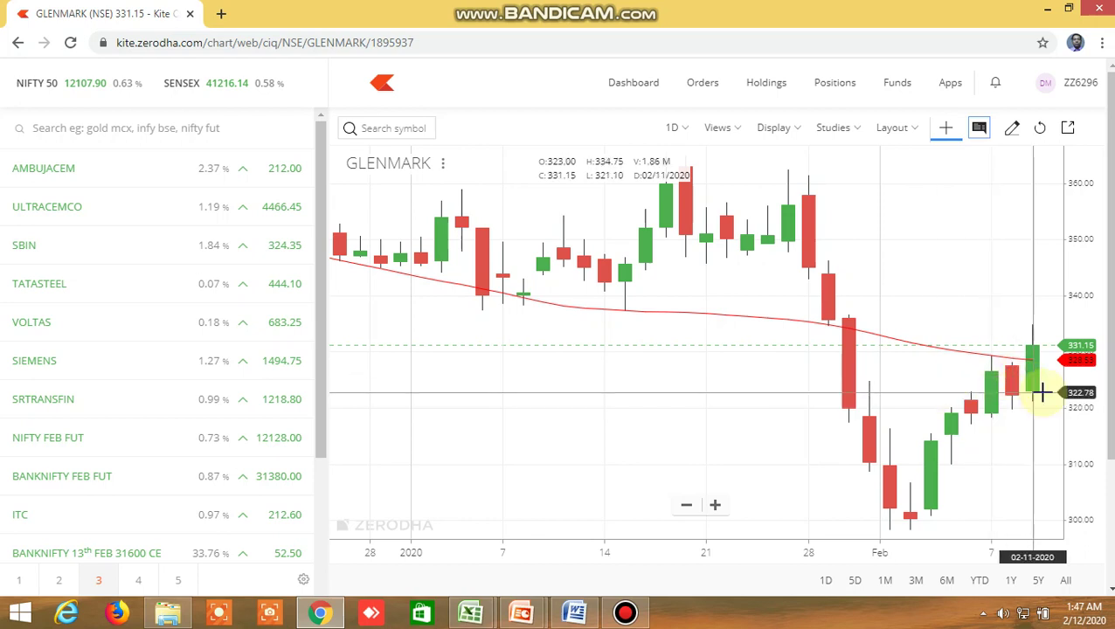
Step: Return to the screener workbook in Excel and inspect the 100 MA cross cells of ICICIPRULI and INFRATEL
{"action": "mouse_move", "coordinate": [471, 612]}
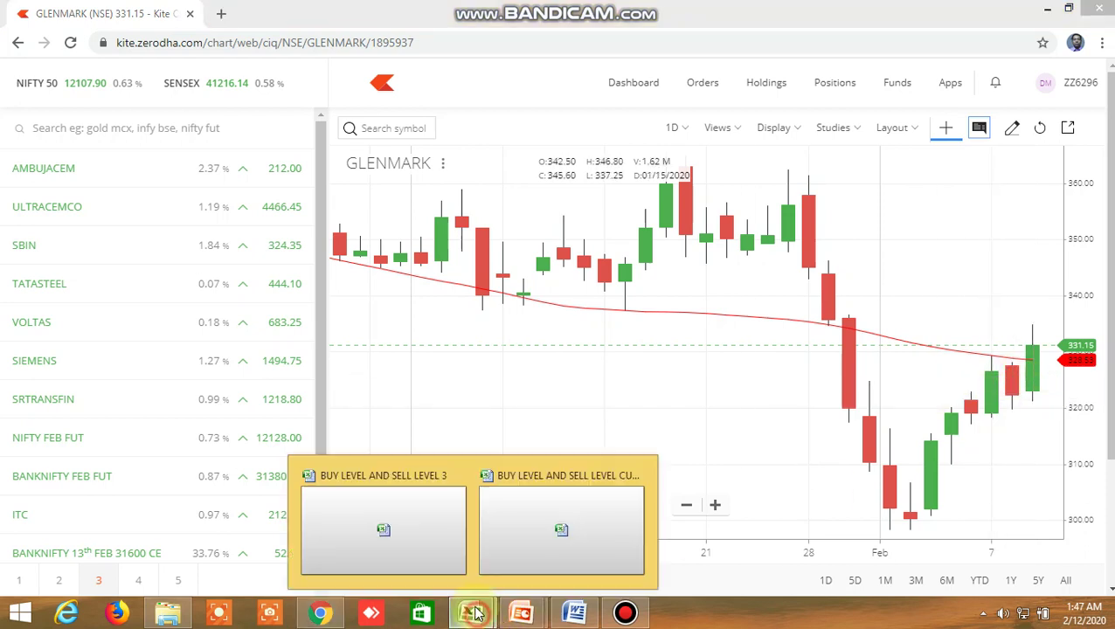
{"action": "left_click", "coordinate": [565, 528]}
{"action": "scroll", "coordinate": [844, 437], "scroll_direction": "down", "scroll_amount": 3}
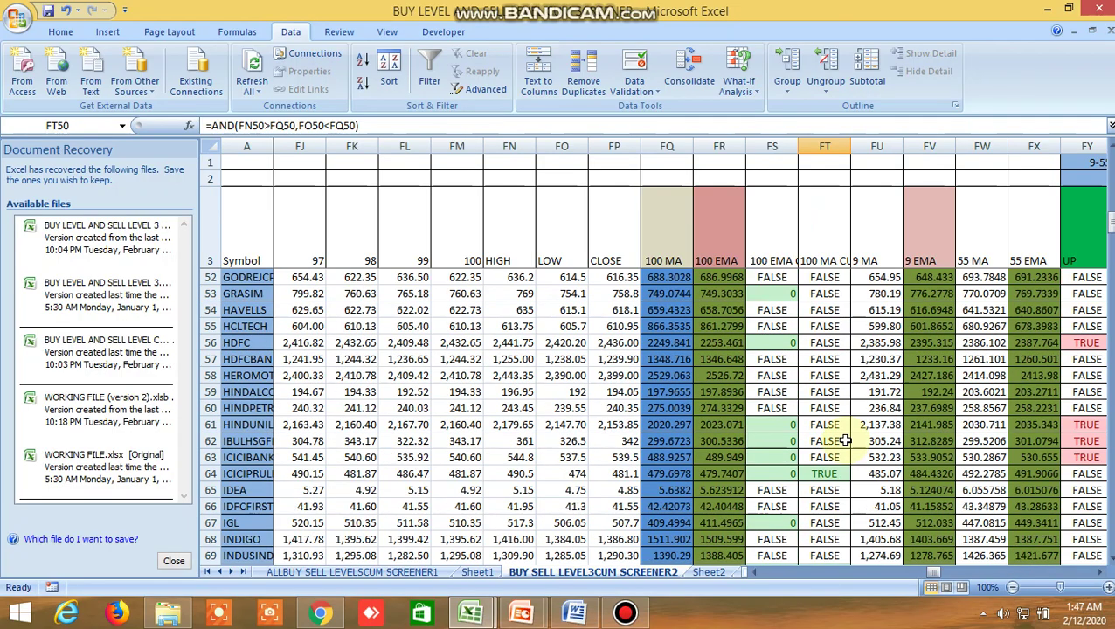
{"action": "left_click", "coordinate": [830, 472]}
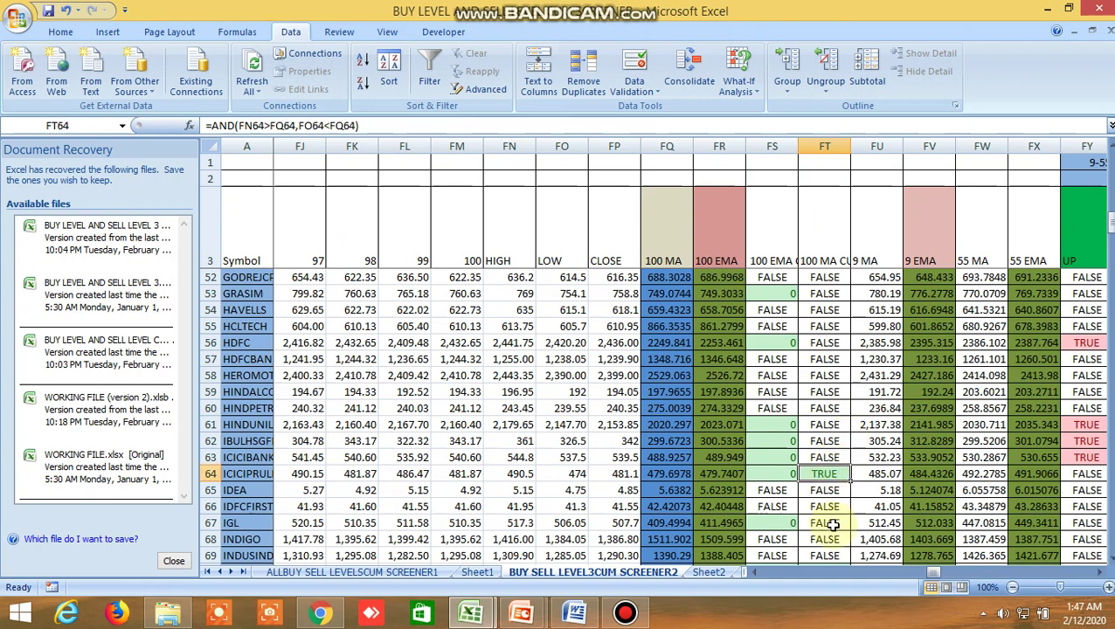
{"action": "scroll", "coordinate": [832, 524], "scroll_direction": "down", "scroll_amount": 2}
{"action": "left_click", "coordinate": [833, 474]}
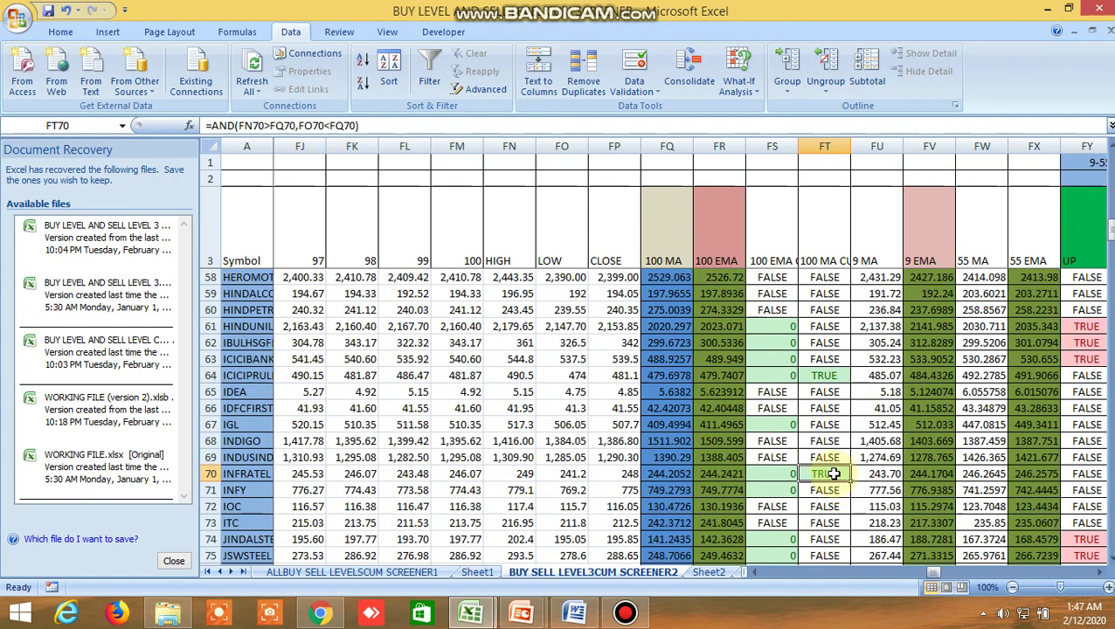
Step: Go through Sheet2, CORRELATION PAIR TRADING and Sheet5 to open the INSIDE THE BAR WITH NR7 sheet
{"action": "left_click", "coordinate": [708, 571]}
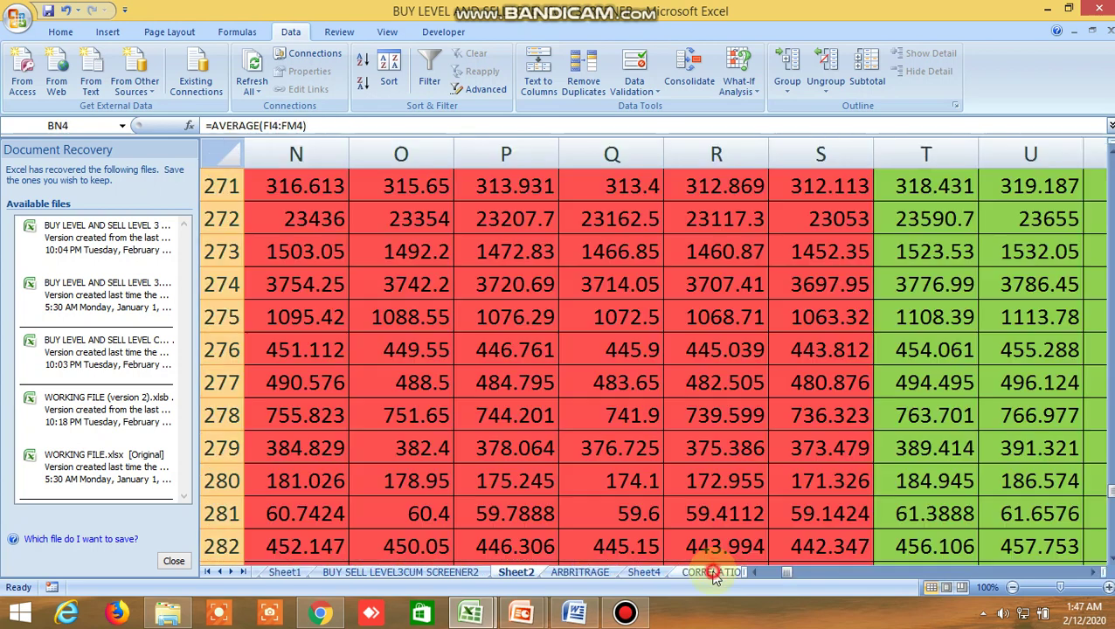
{"action": "left_click", "coordinate": [711, 572]}
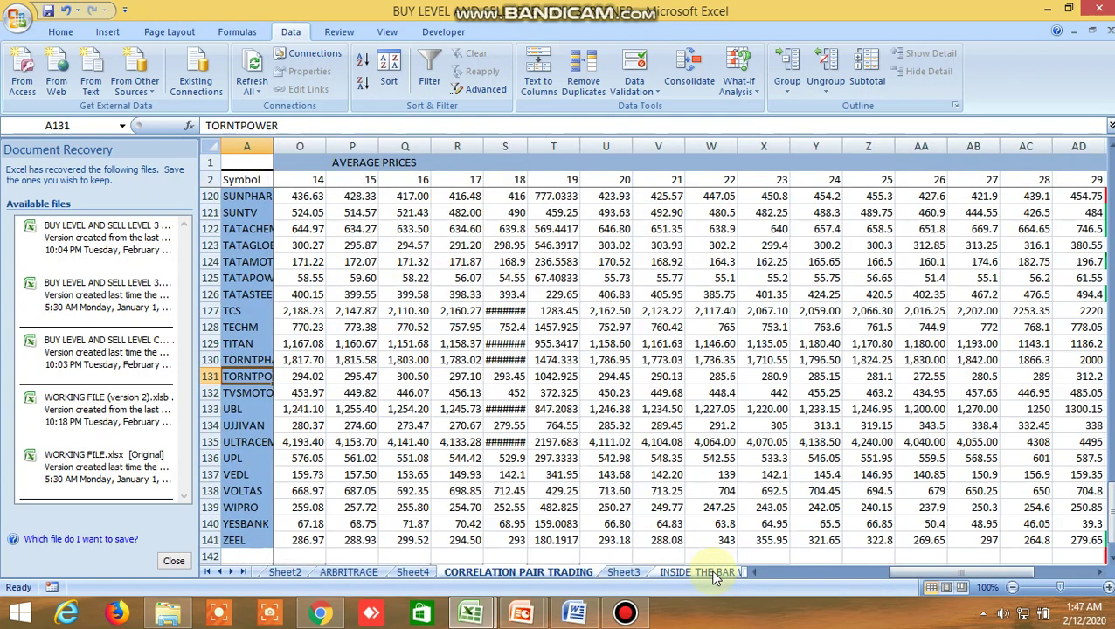
{"action": "left_click", "coordinate": [711, 572]}
{"action": "left_click", "coordinate": [711, 572]}
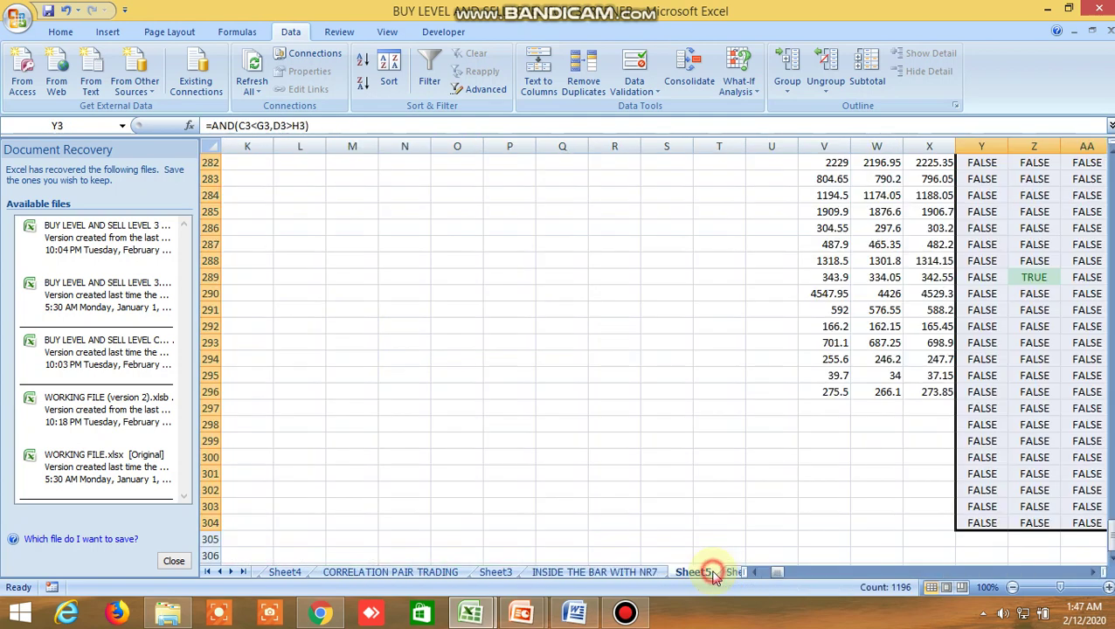
{"action": "left_click", "coordinate": [628, 572]}
Step: Look up through the stock rows' daily price columns to the first symbol, ACC
{"action": "scroll", "coordinate": [783, 430], "scroll_direction": "up", "scroll_amount": 8}
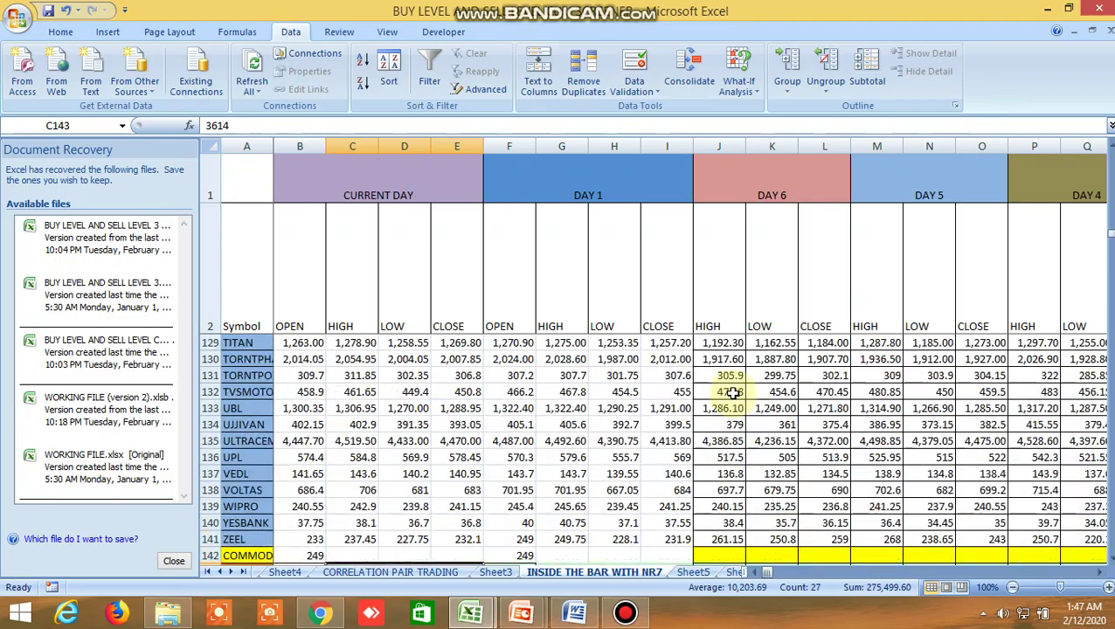
{"action": "scroll", "coordinate": [732, 389], "scroll_direction": "up", "scroll_amount": 19}
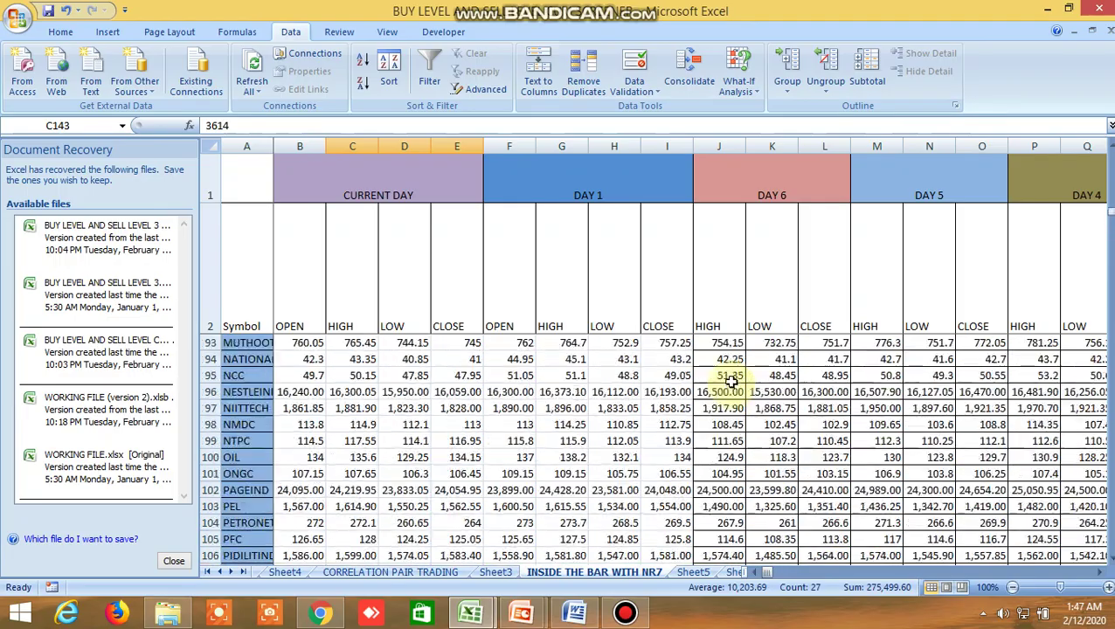
{"action": "scroll", "coordinate": [732, 377], "scroll_direction": "up", "scroll_amount": 18}
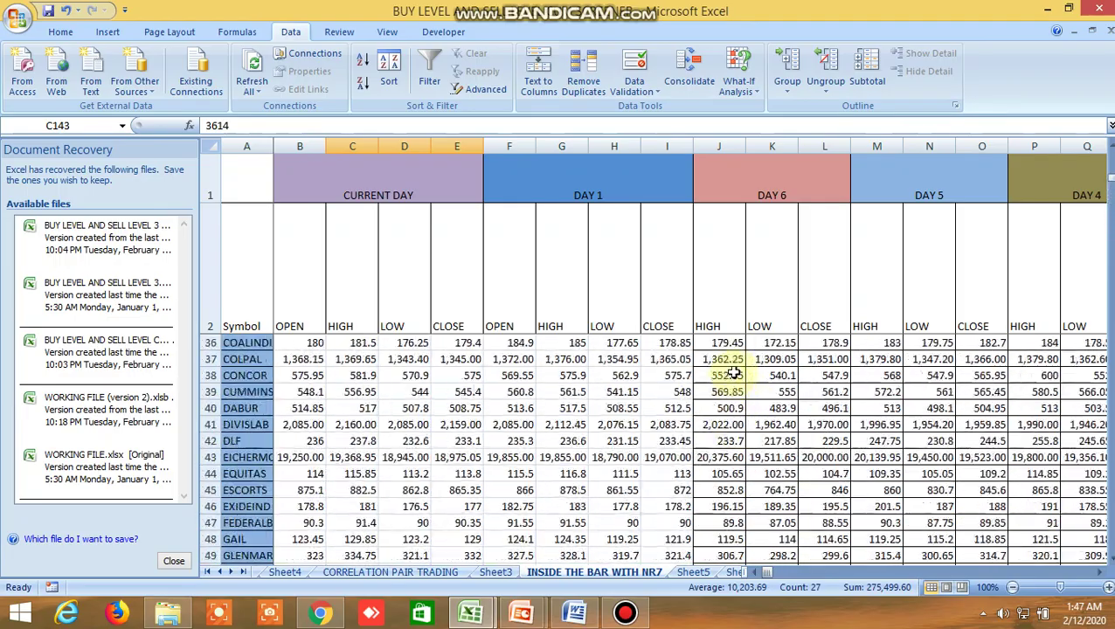
{"action": "scroll", "coordinate": [738, 361], "scroll_direction": "up", "scroll_amount": 1}
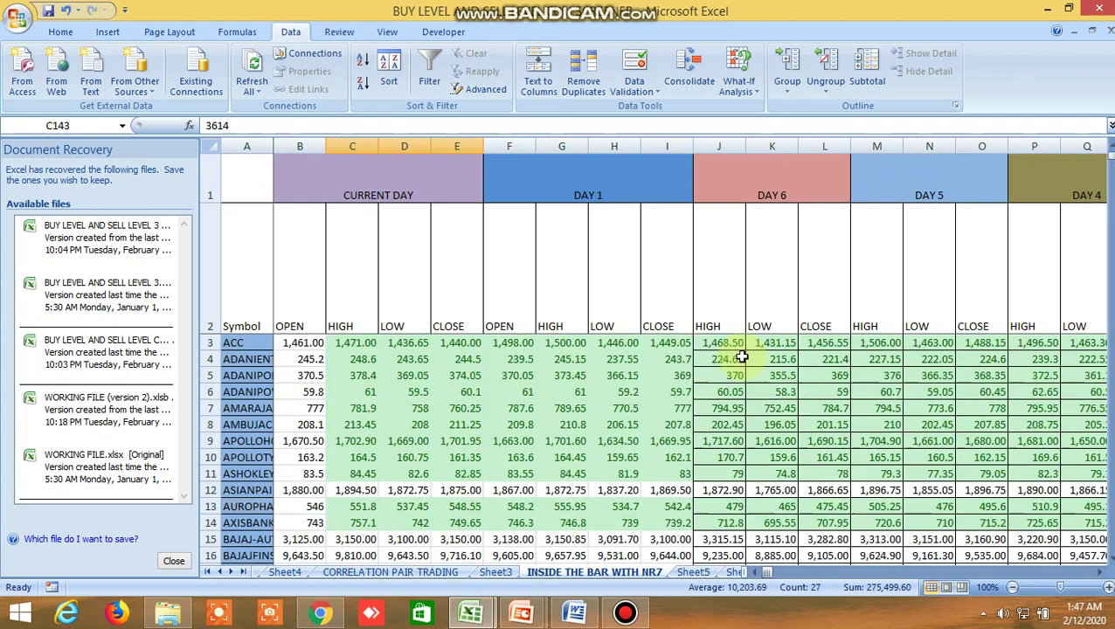
Step: Bring the INSIDE THE BAR columns into view and inspect the NR7 and NR4 formulas for ADANIENT
{"action": "left_click_drag", "start_coordinate": [770, 575], "coordinate": [778, 572]}
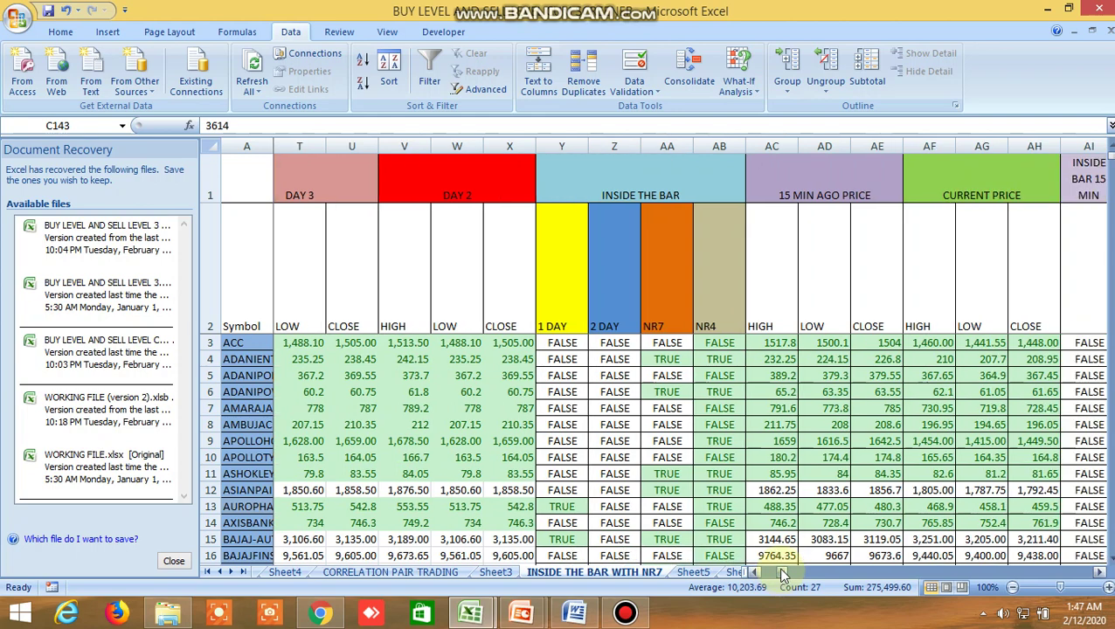
{"action": "left_click", "coordinate": [664, 362]}
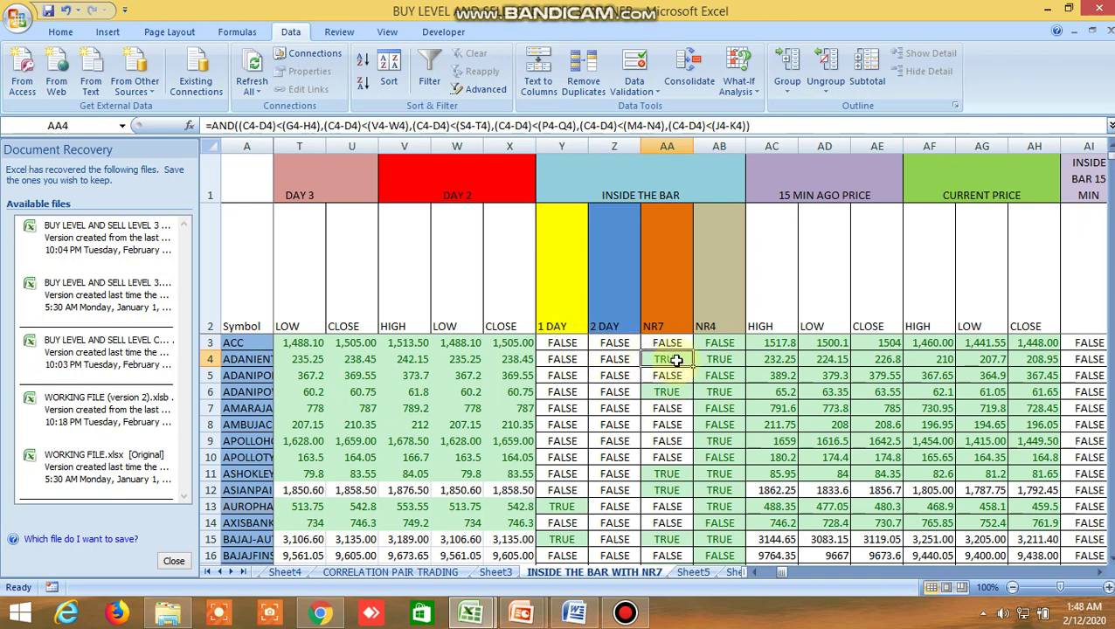
{"action": "left_click", "coordinate": [722, 362]}
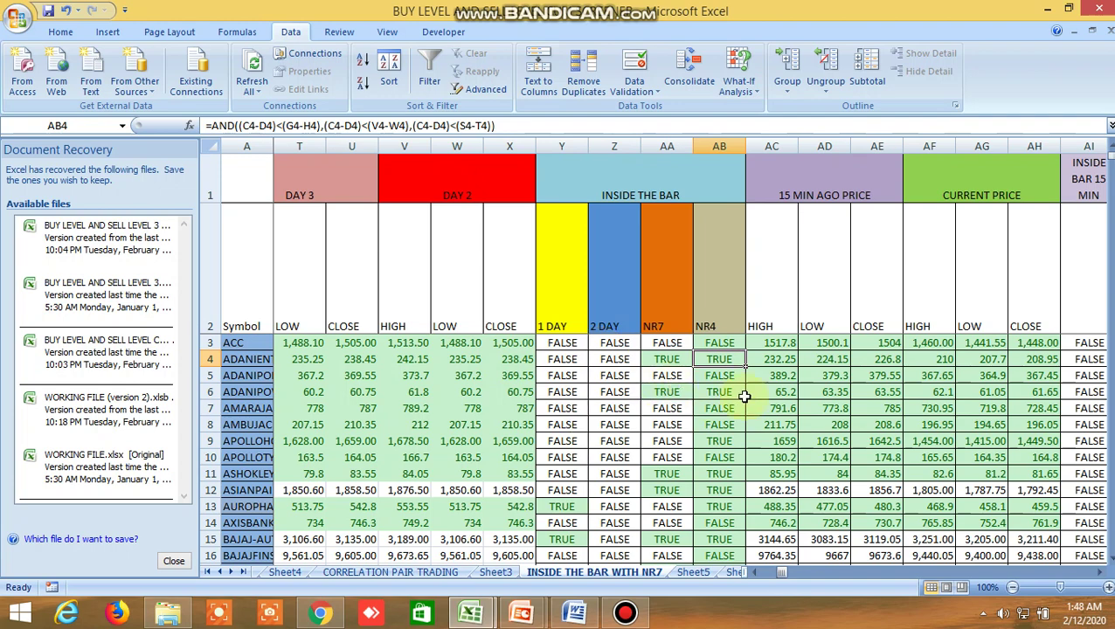
Step: Switch to the Kite chart in Chrome, search for "adae" and open the ADANIENT NSE chart
{"action": "left_click", "coordinate": [320, 613]}
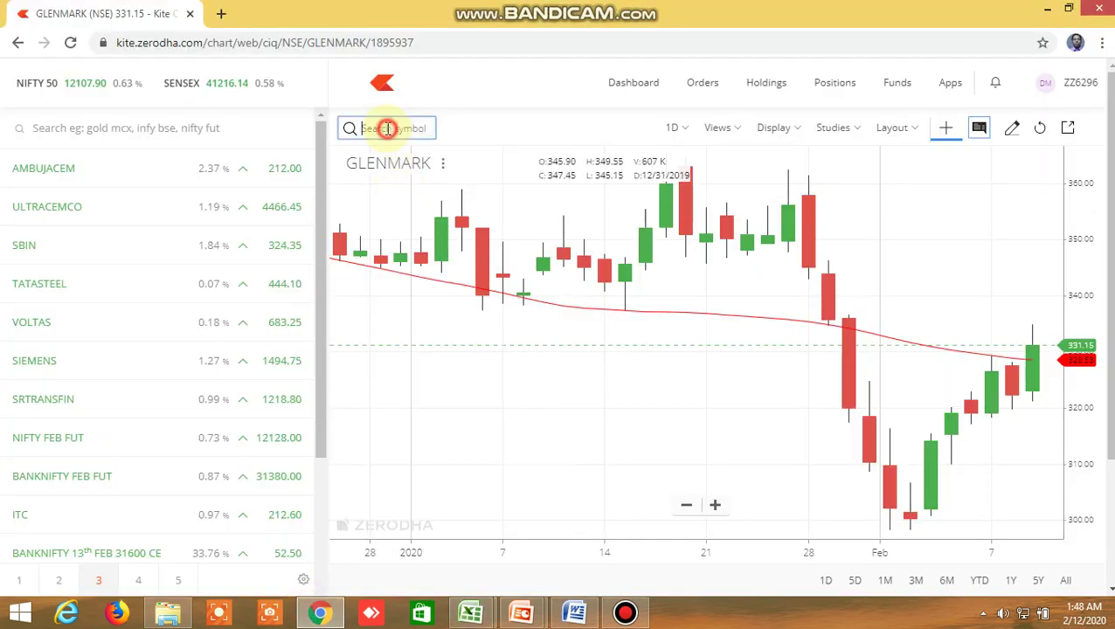
{"action": "type", "text": "adae"}
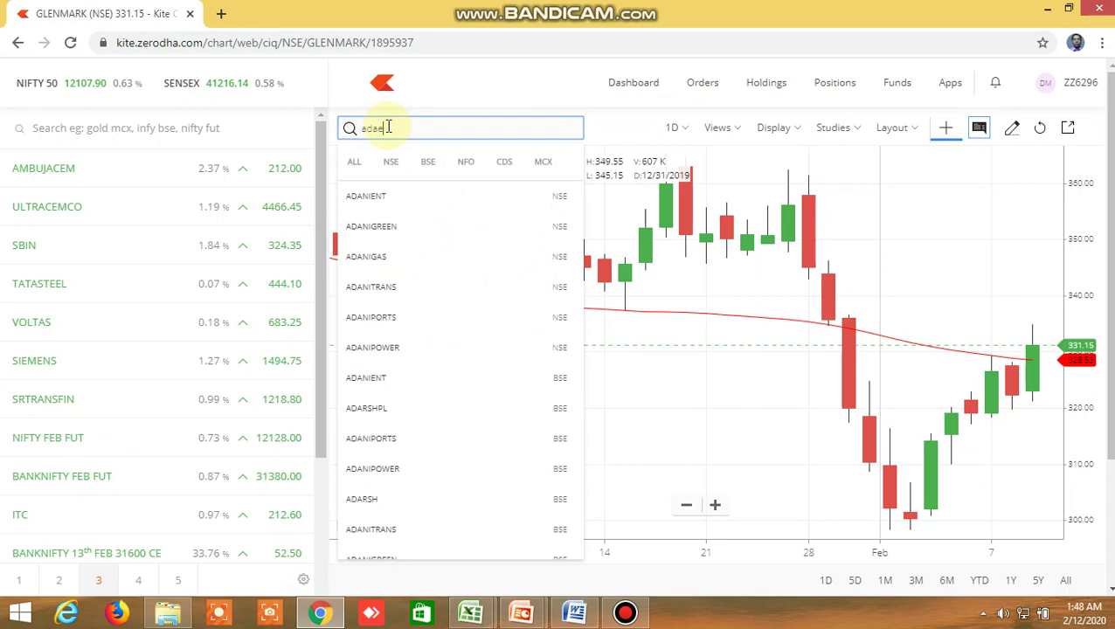
{"action": "left_click", "coordinate": [369, 195]}
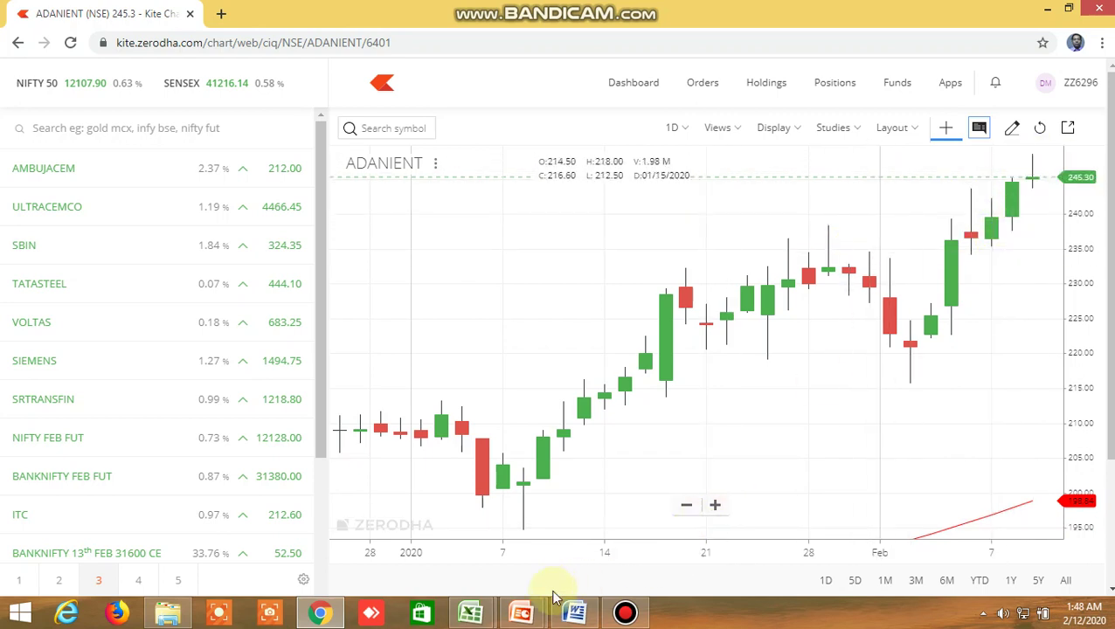
Step: Return to the screener workbook in Excel and inspect the NR7 formula in row 6
{"action": "left_click", "coordinate": [472, 615]}
{"action": "left_click", "coordinate": [582, 535]}
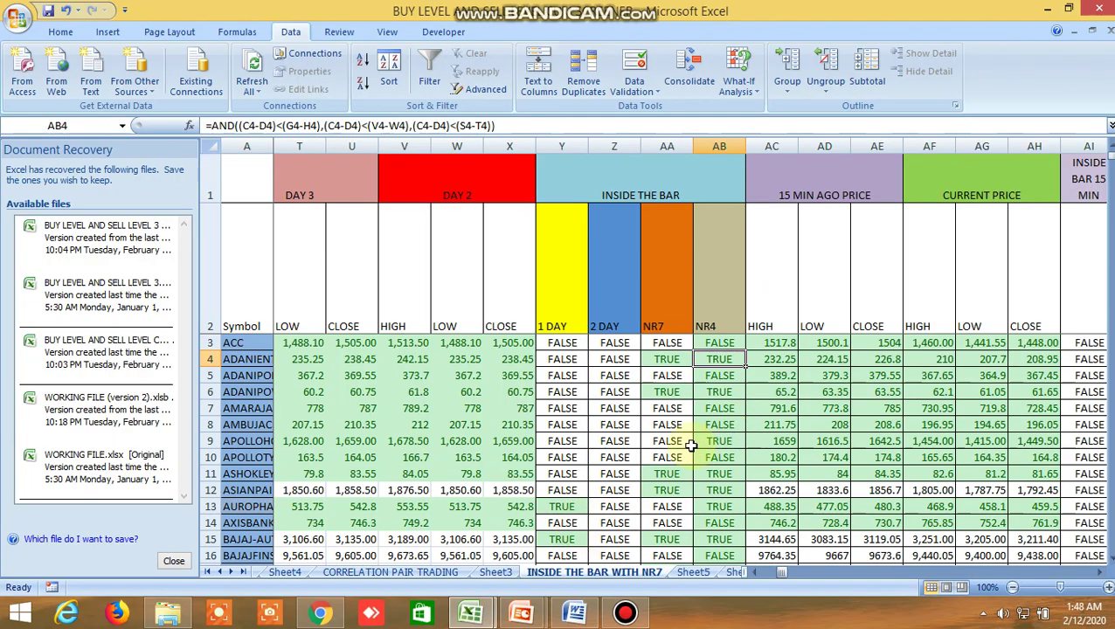
{"action": "left_click", "coordinate": [669, 391]}
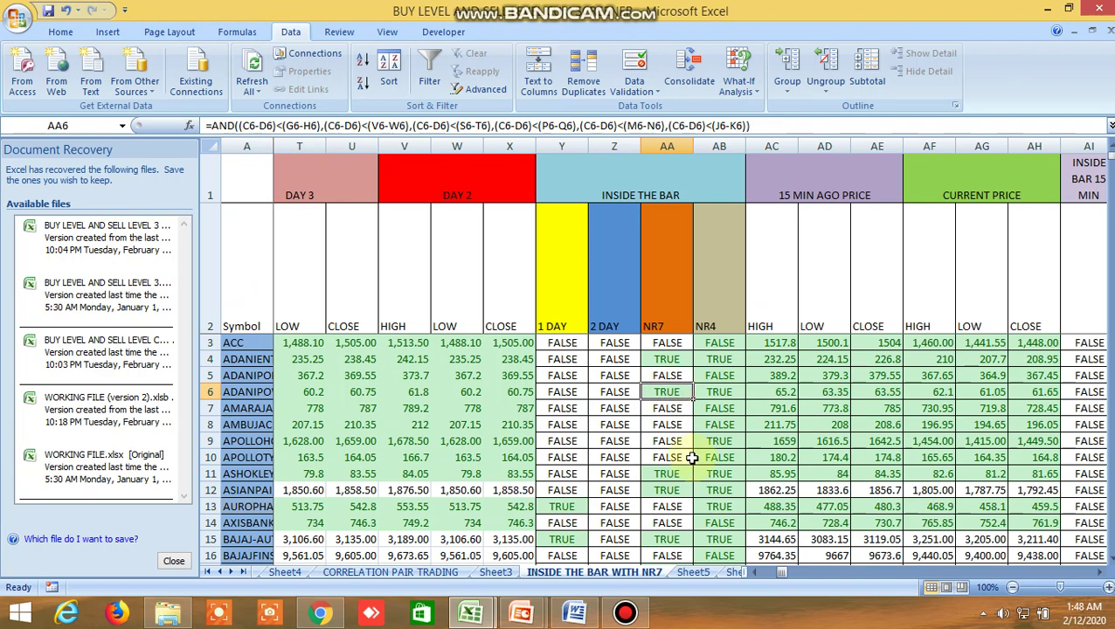
Step: Inspect AUROPHARMA's 1 DAY inside-bar formula, switch to Kite in Chrome, search for "aur" and examine the AUROPHARMA NSE chart's recent candles
{"action": "scroll", "coordinate": [691, 457], "scroll_direction": "down", "scroll_amount": 2}
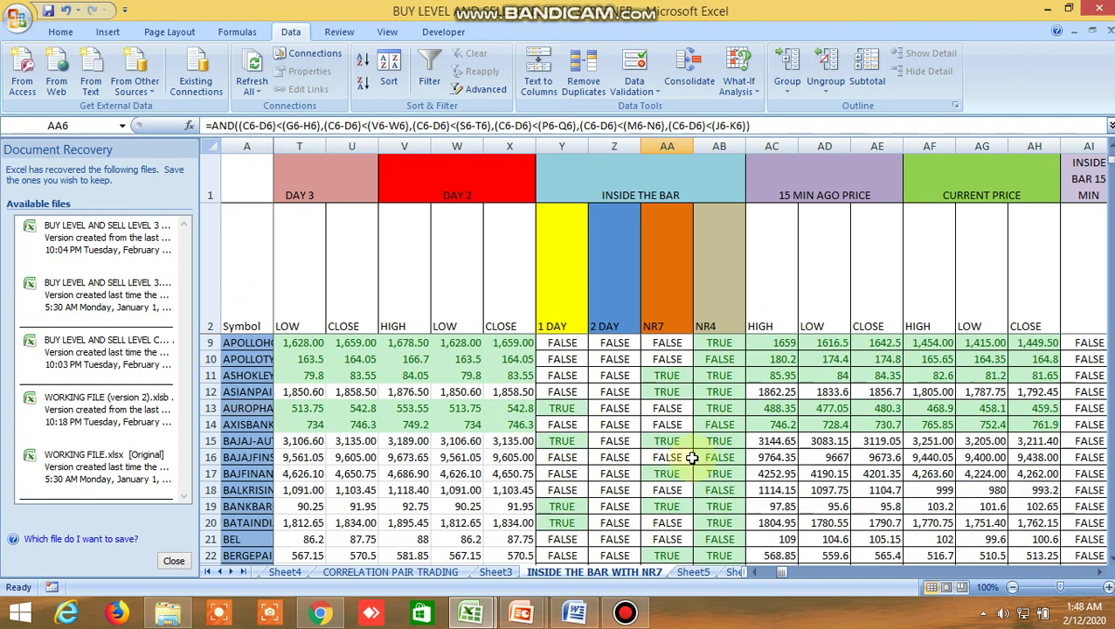
{"action": "left_click", "coordinate": [564, 409]}
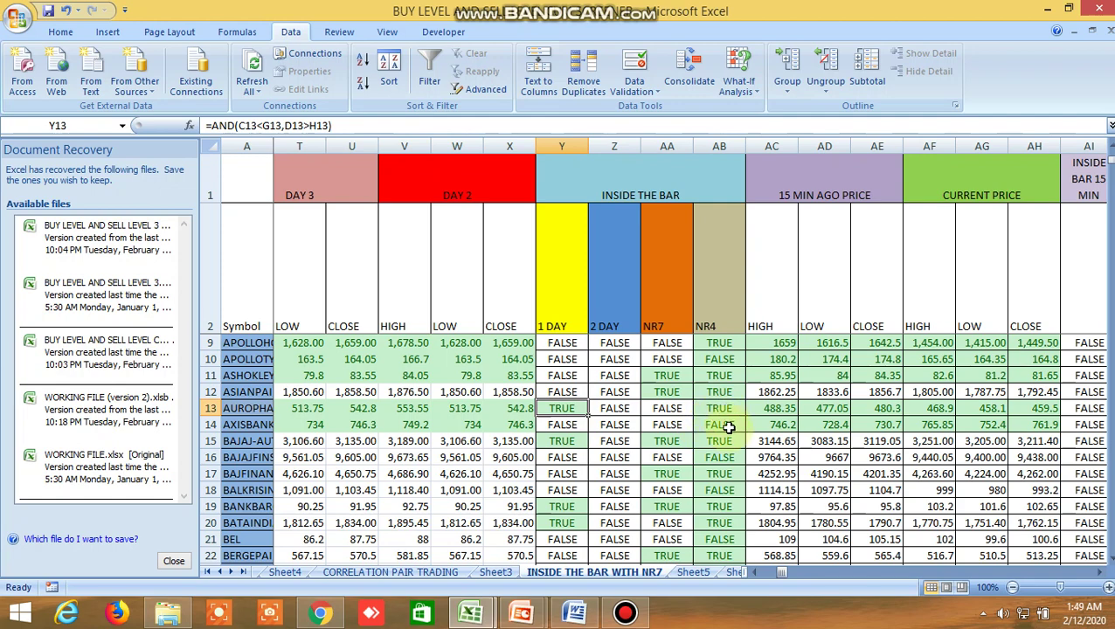
{"action": "left_click", "coordinate": [320, 613]}
{"action": "left_click", "coordinate": [408, 129]}
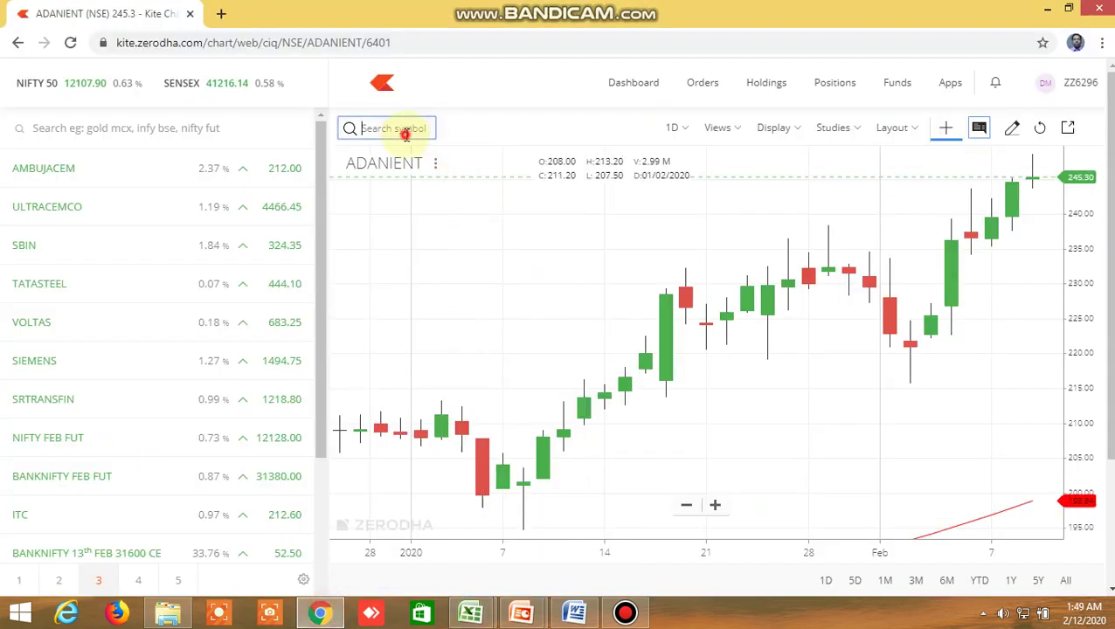
{"action": "type", "text": "a"}
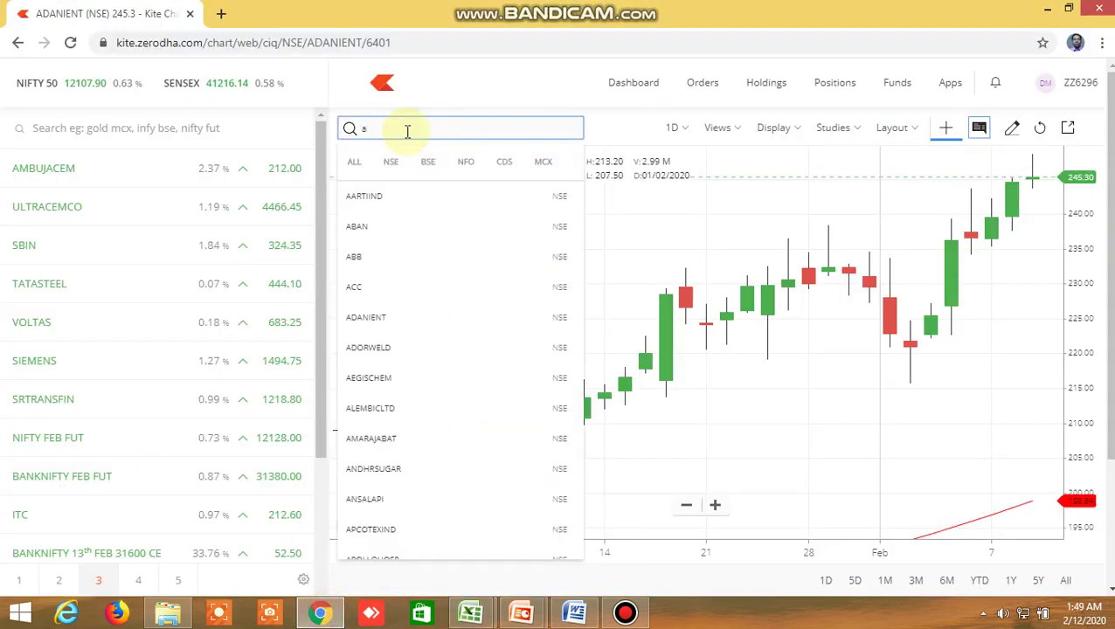
{"action": "type", "text": "ur"}
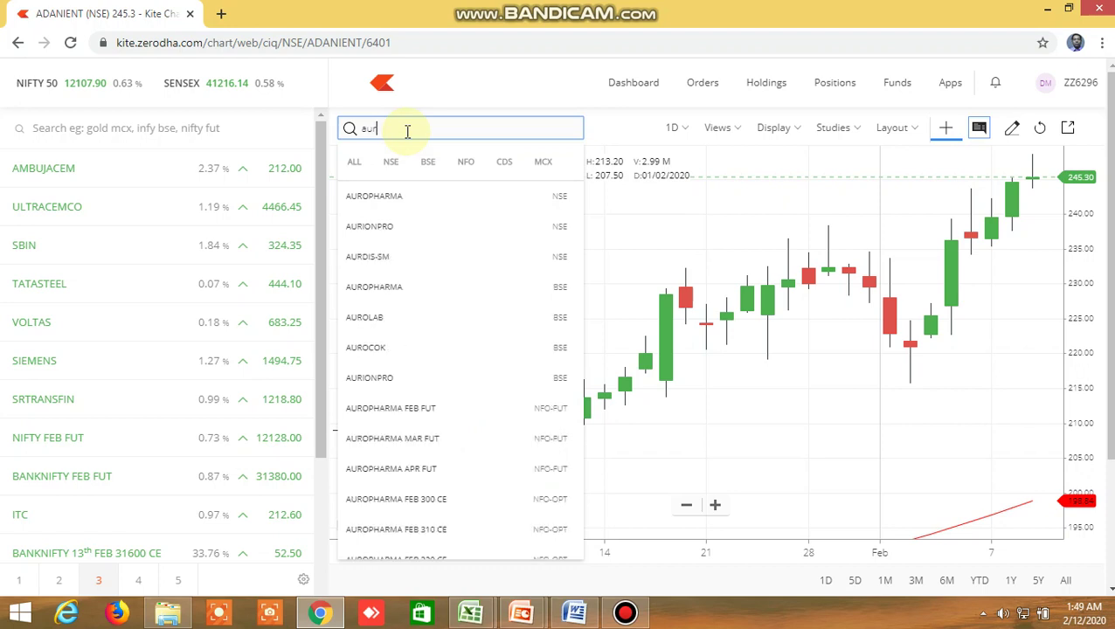
{"action": "left_click", "coordinate": [381, 194]}
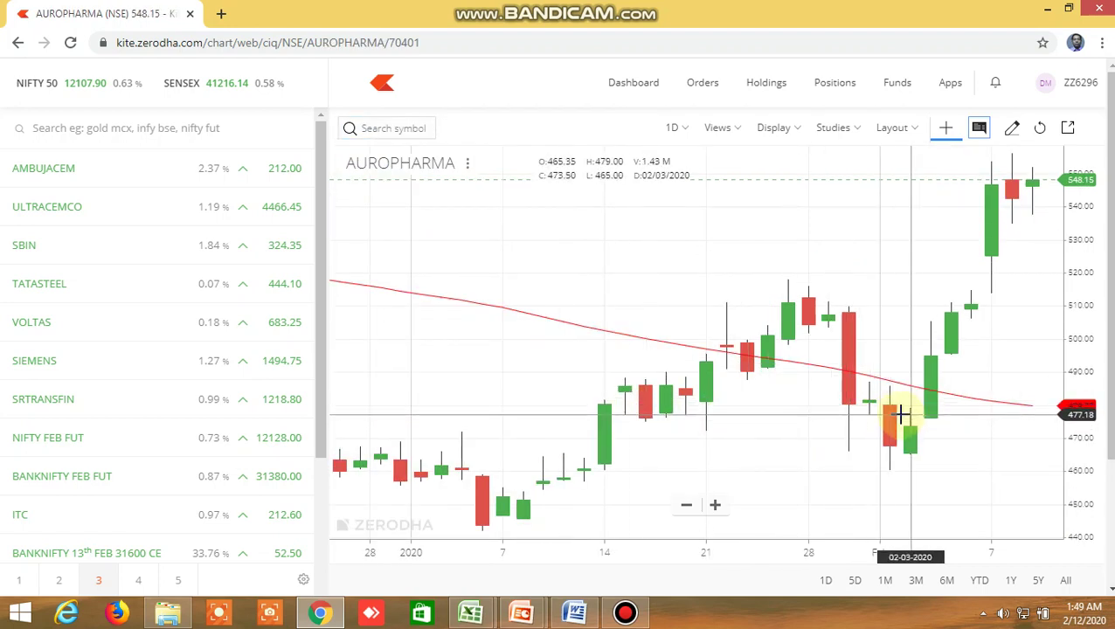
{"action": "scroll", "coordinate": [901, 413], "scroll_direction": "up", "scroll_amount": 5}
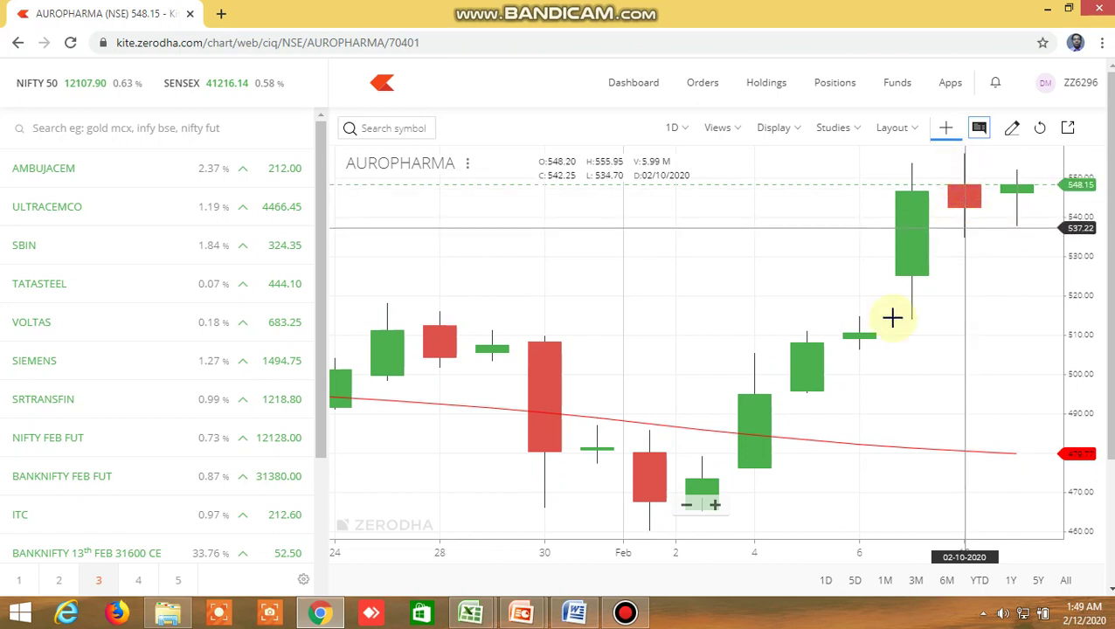
Step: Return to the screener workbook in Excel and inspect the 1 DAY inside-bar formulas in rows 15, 19 and 20
{"action": "mouse_move", "coordinate": [494, 616]}
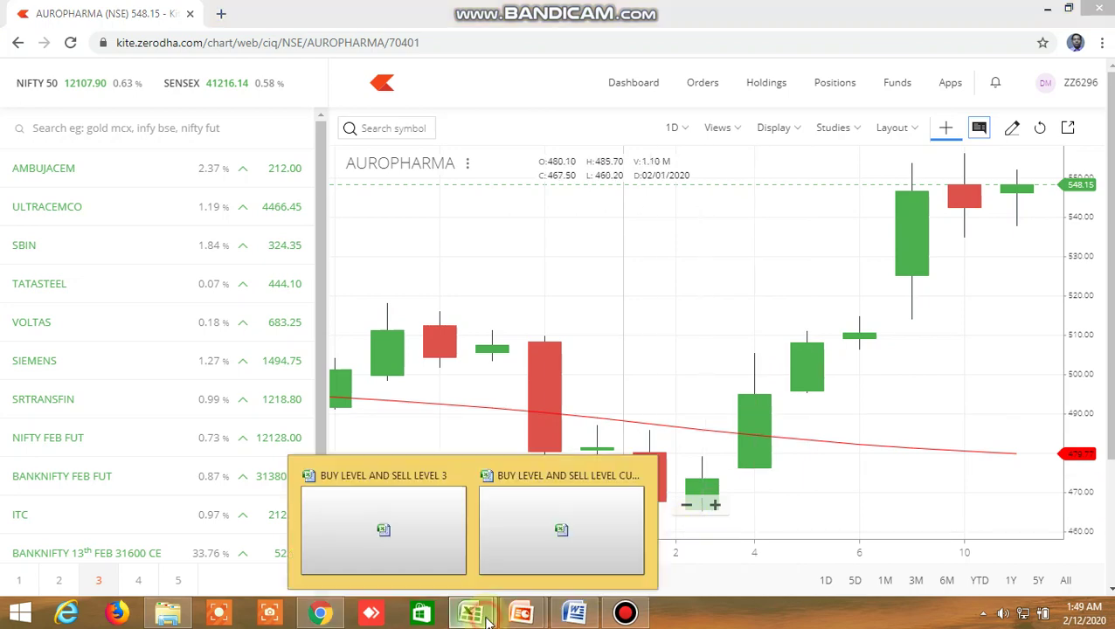
{"action": "left_click", "coordinate": [562, 540]}
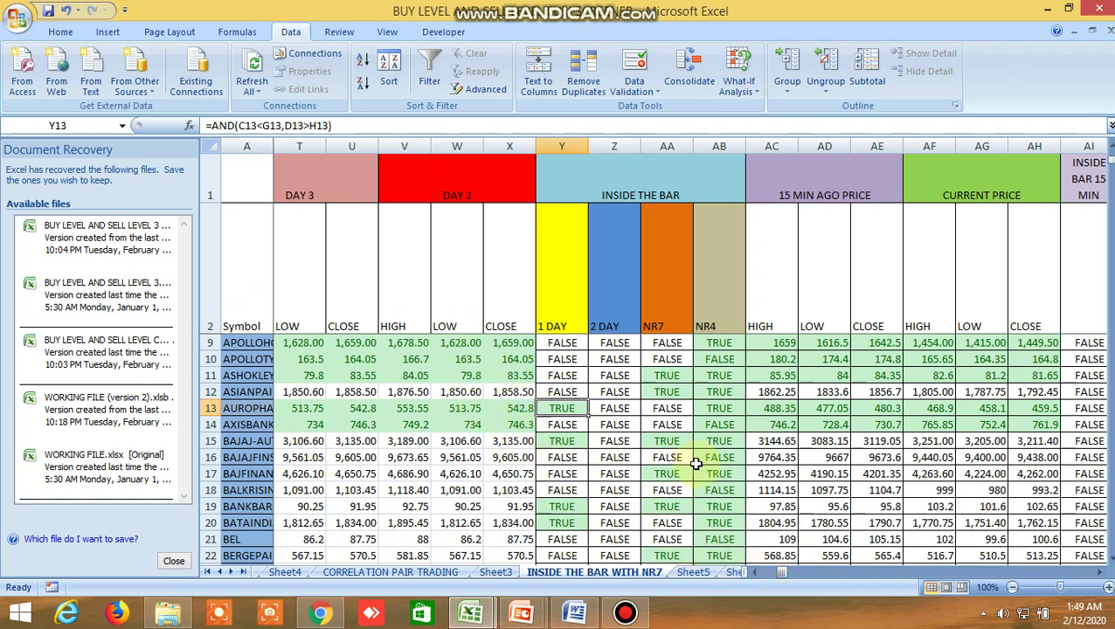
{"action": "scroll", "coordinate": [691, 463], "scroll_direction": "down", "scroll_amount": 1}
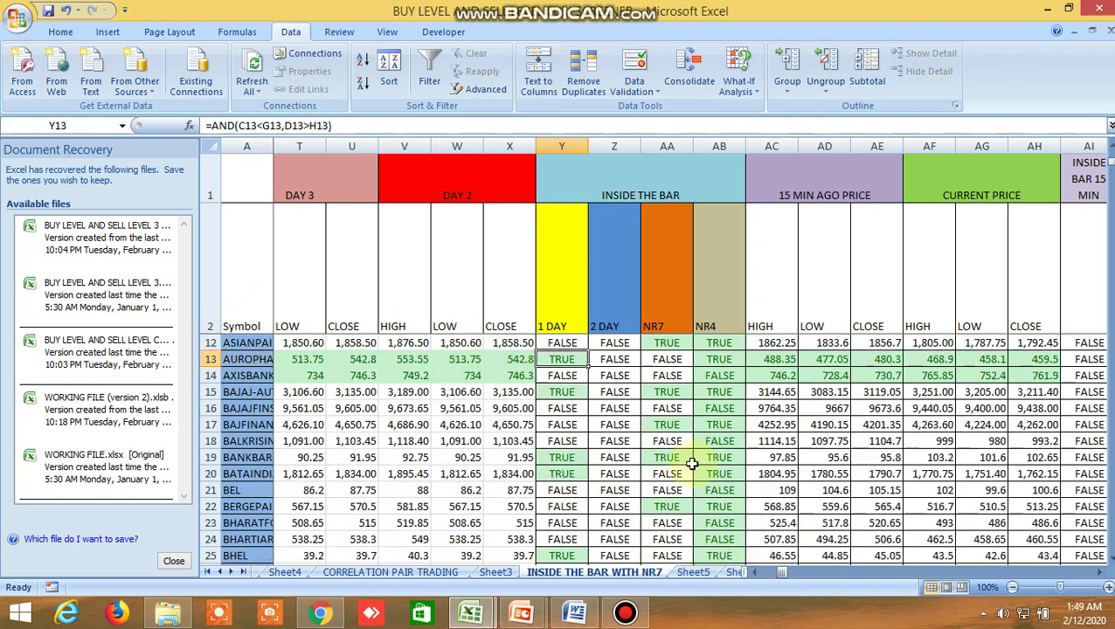
{"action": "left_click", "coordinate": [568, 392]}
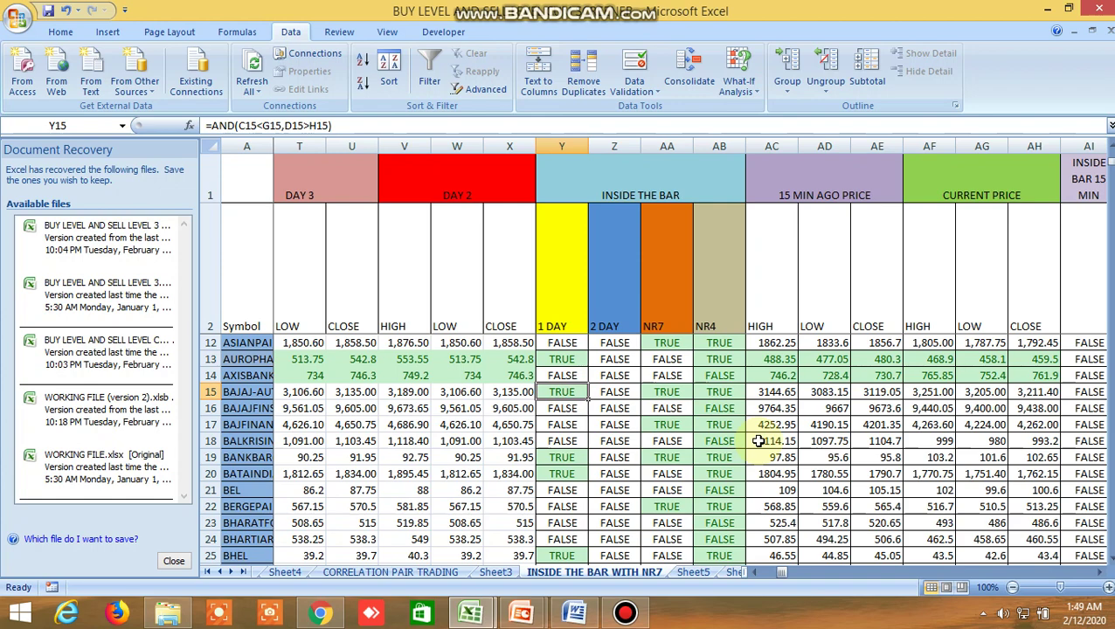
{"action": "left_click", "coordinate": [572, 458]}
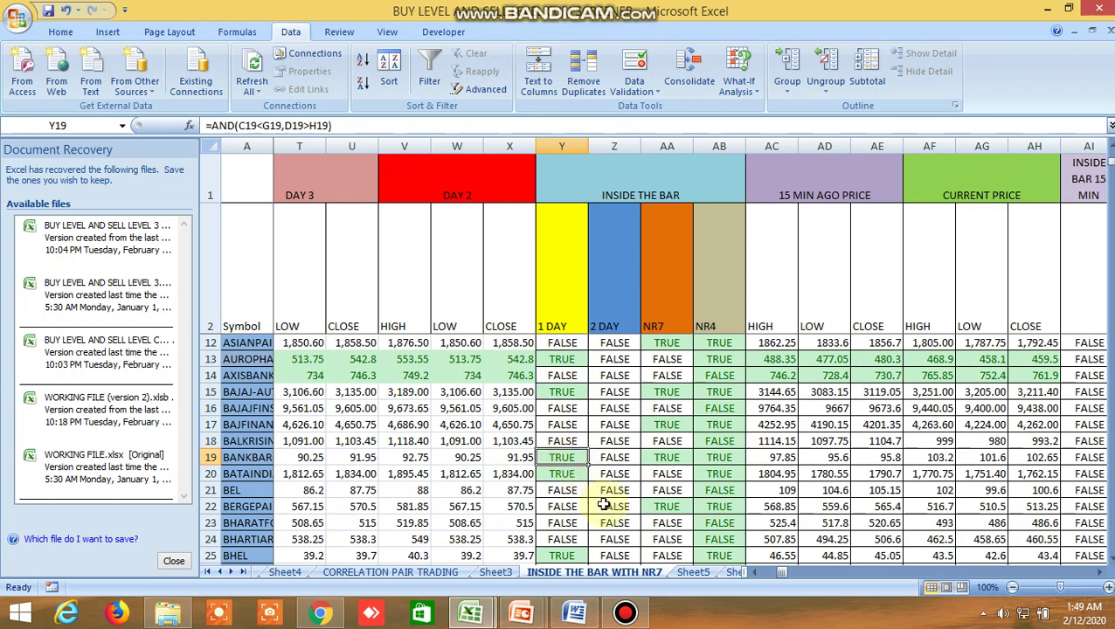
{"action": "scroll", "coordinate": [603, 505], "scroll_direction": "down", "scroll_amount": 1}
{"action": "left_click", "coordinate": [571, 427]}
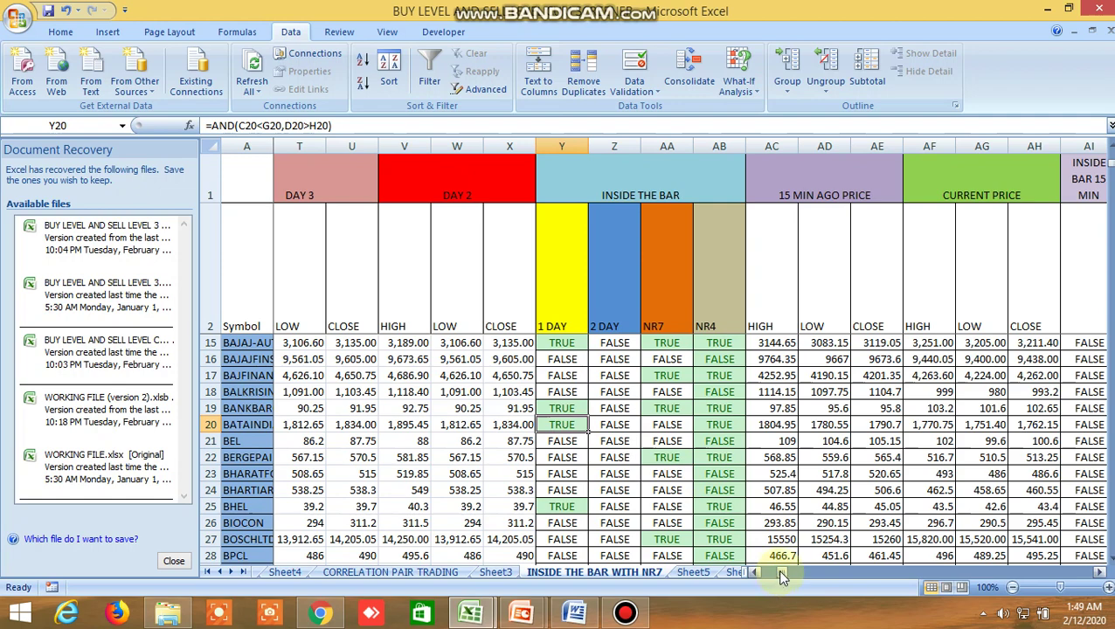
Step: Bring the candlestick pattern columns into view and inspect ADANIENT's three white soldiers formula and that column's heading
{"action": "left_click_drag", "start_coordinate": [778, 571], "coordinate": [787, 569]}
{"action": "scroll", "coordinate": [638, 415], "scroll_direction": "up", "scroll_amount": 1}
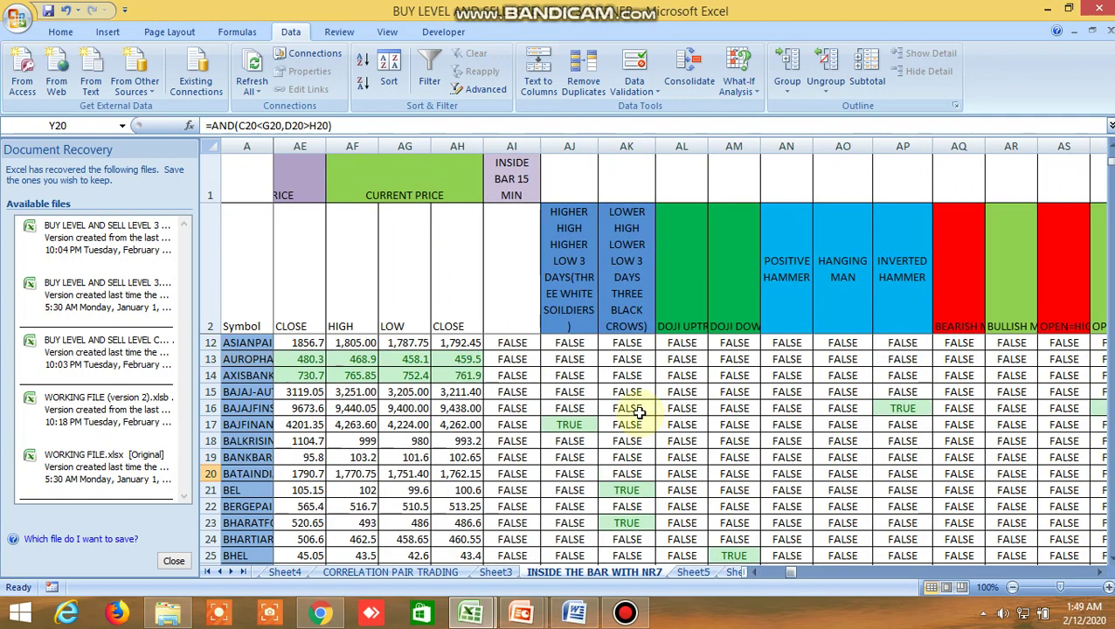
{"action": "scroll", "coordinate": [638, 415], "scroll_direction": "up", "scroll_amount": 3}
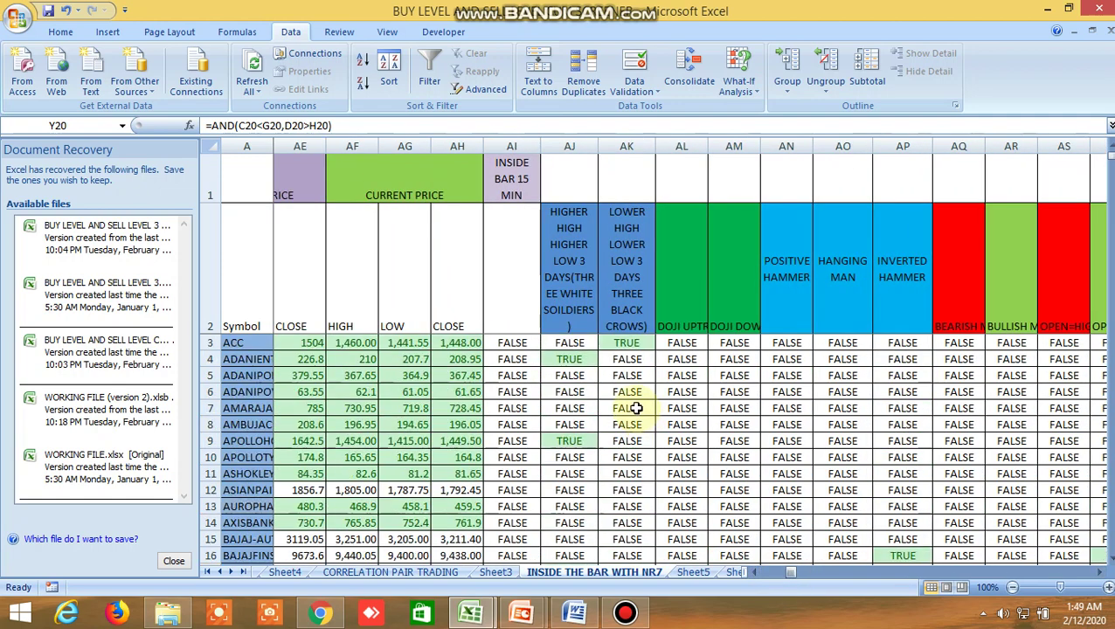
{"action": "left_click", "coordinate": [578, 358]}
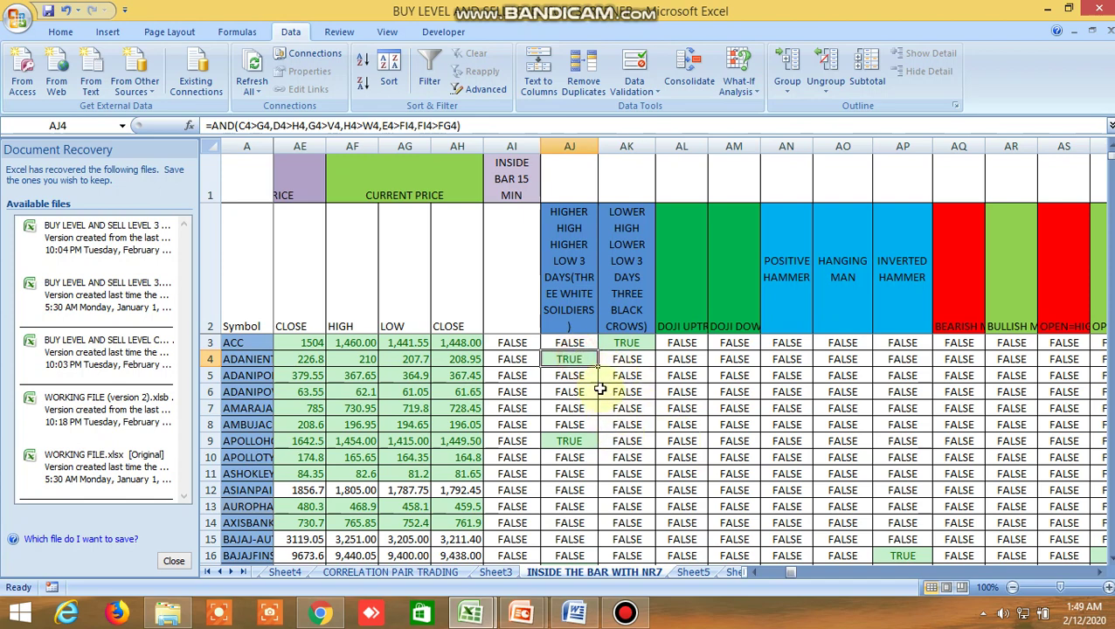
{"action": "left_click", "coordinate": [564, 267]}
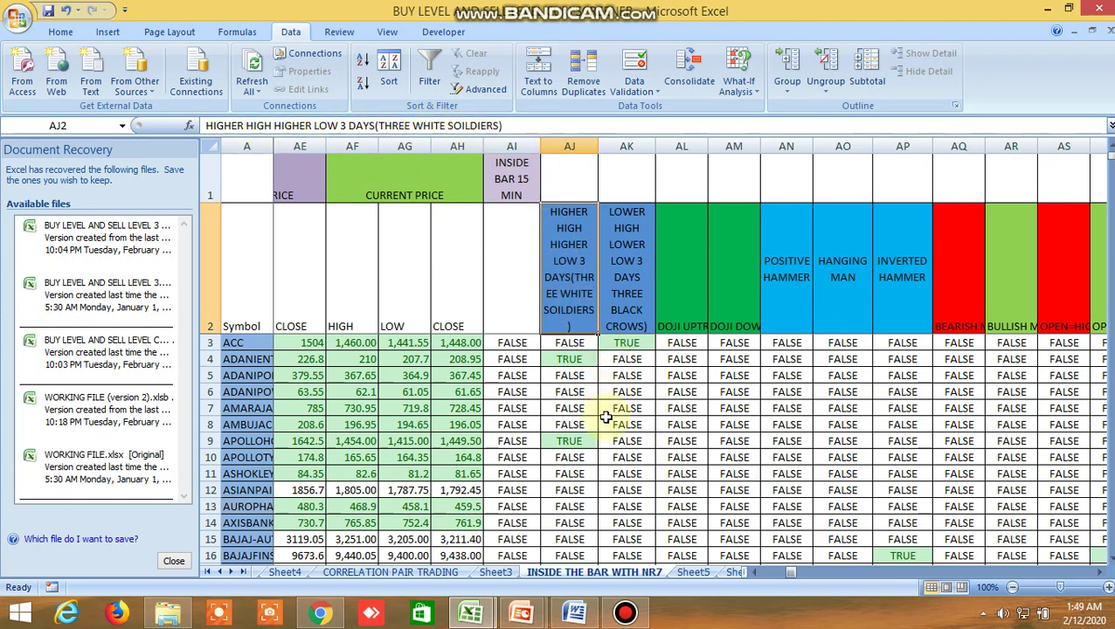
Step: Switch to the Kite chart in Chrome, search for "adan" and open the ADANIENT NSE chart
{"action": "left_click", "coordinate": [320, 613]}
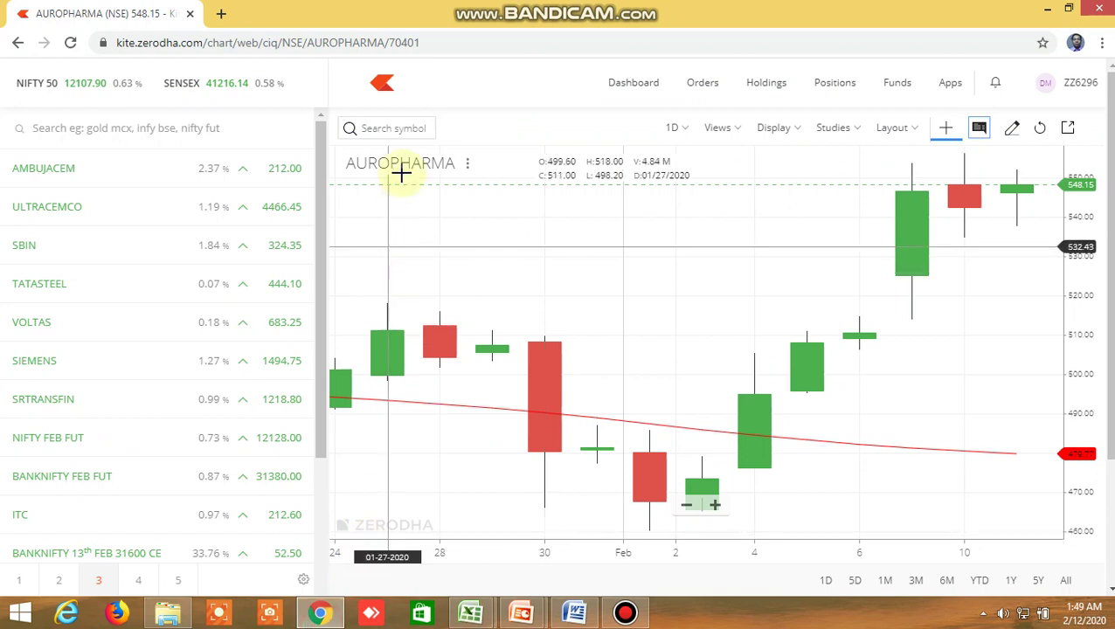
{"action": "left_click", "coordinate": [386, 127]}
{"action": "type", "text": "ada"}
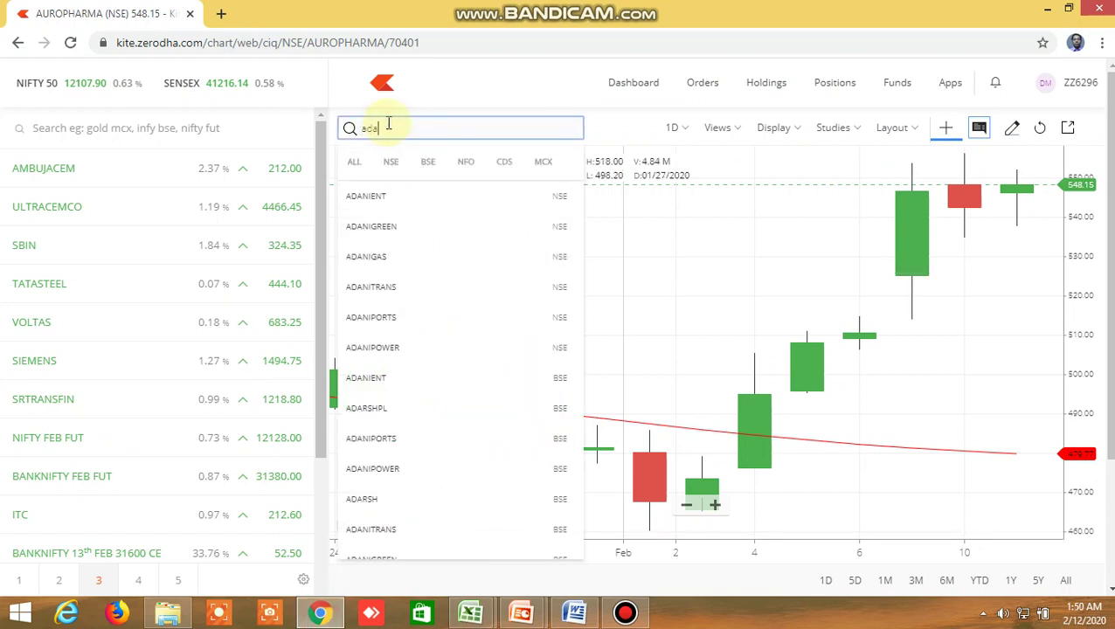
{"action": "type", "text": "n"}
{"action": "left_click", "coordinate": [385, 200]}
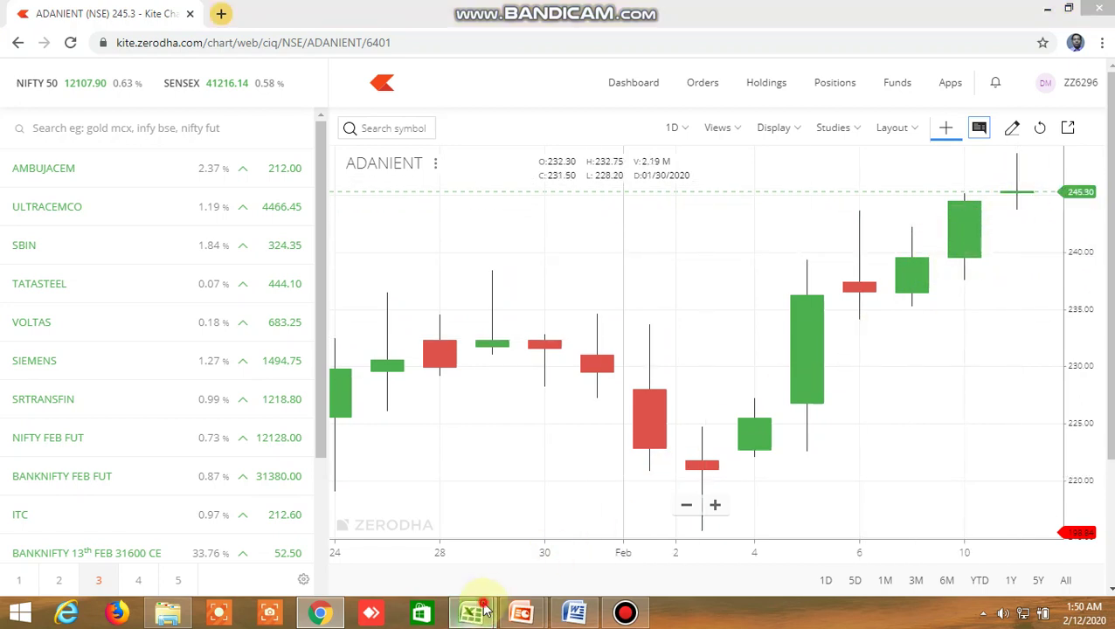
Step: Return to the screener workbook in Excel and inspect the three white soldiers formulas in rows 4 and 9
{"action": "mouse_move", "coordinate": [477, 612]}
{"action": "left_click", "coordinate": [541, 520]}
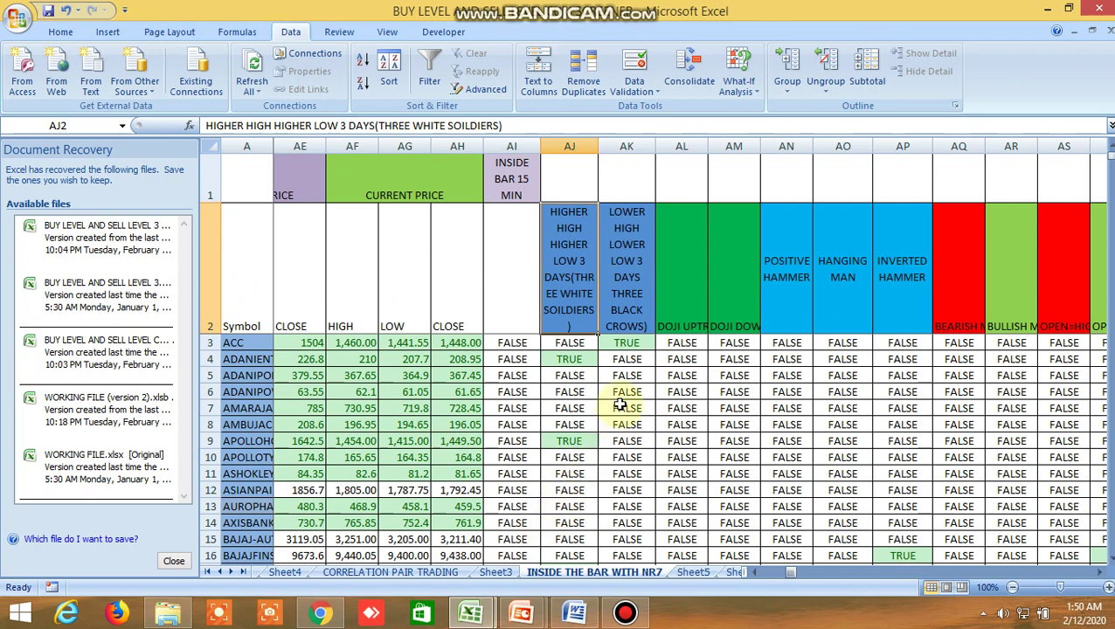
{"action": "left_click", "coordinate": [569, 360]}
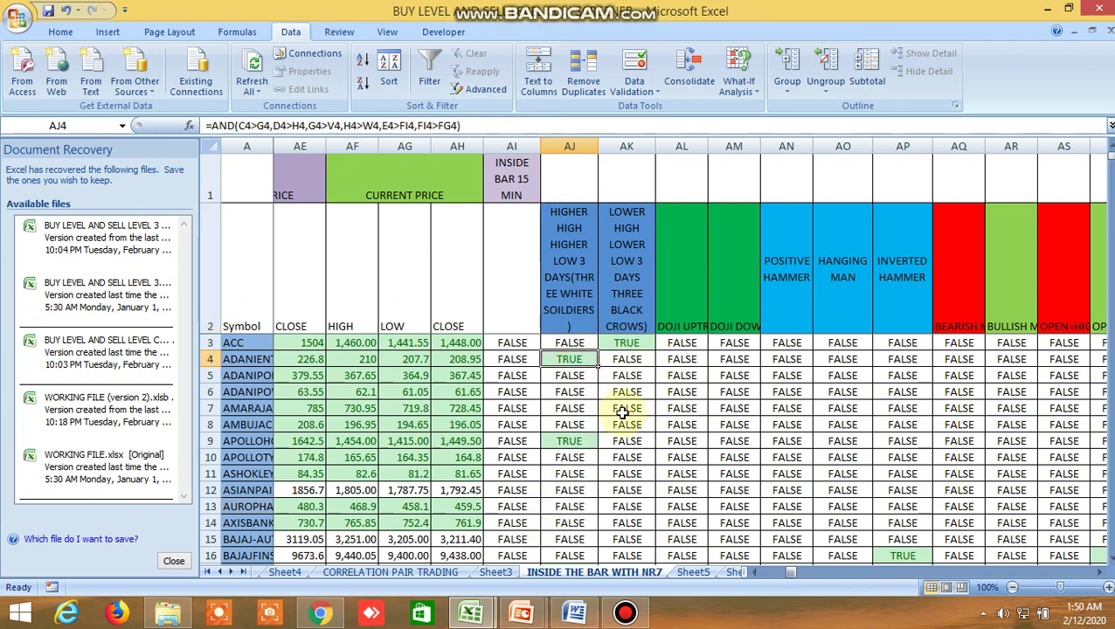
{"action": "scroll", "coordinate": [616, 410], "scroll_direction": "down", "scroll_amount": 1}
{"action": "left_click", "coordinate": [576, 392]}
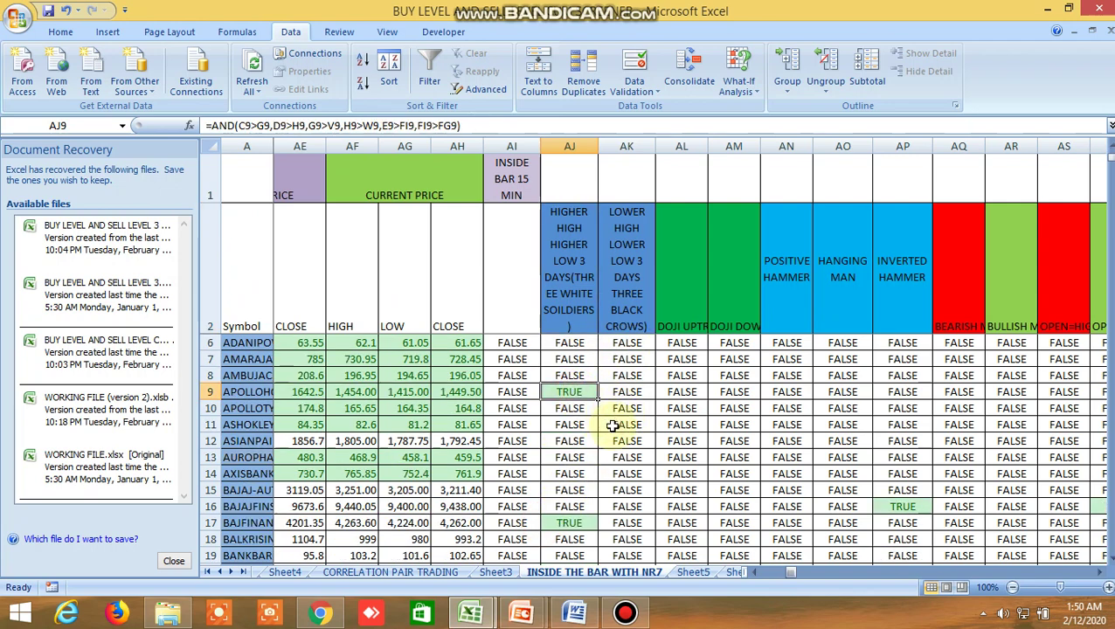
{"action": "scroll", "coordinate": [631, 407], "scroll_direction": "up", "scroll_amount": 1}
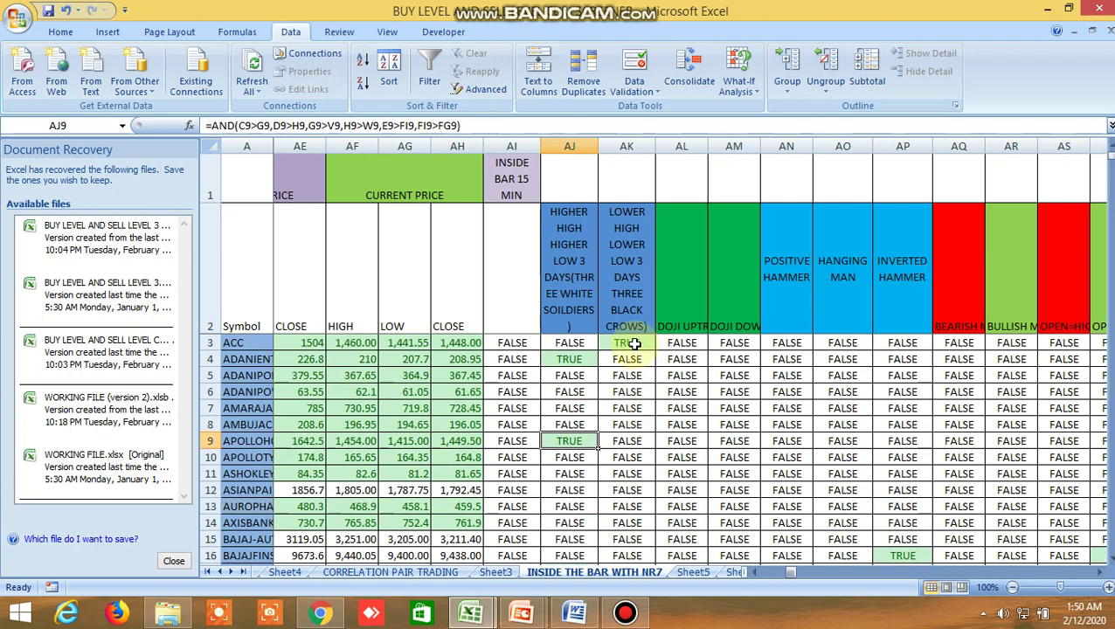
Step: Inspect ACC's three black crows formula, switch to Kite in Chrome, search for "acc" and open the ACC NSE chart
{"action": "left_click", "coordinate": [635, 345]}
{"action": "left_click", "coordinate": [325, 614]}
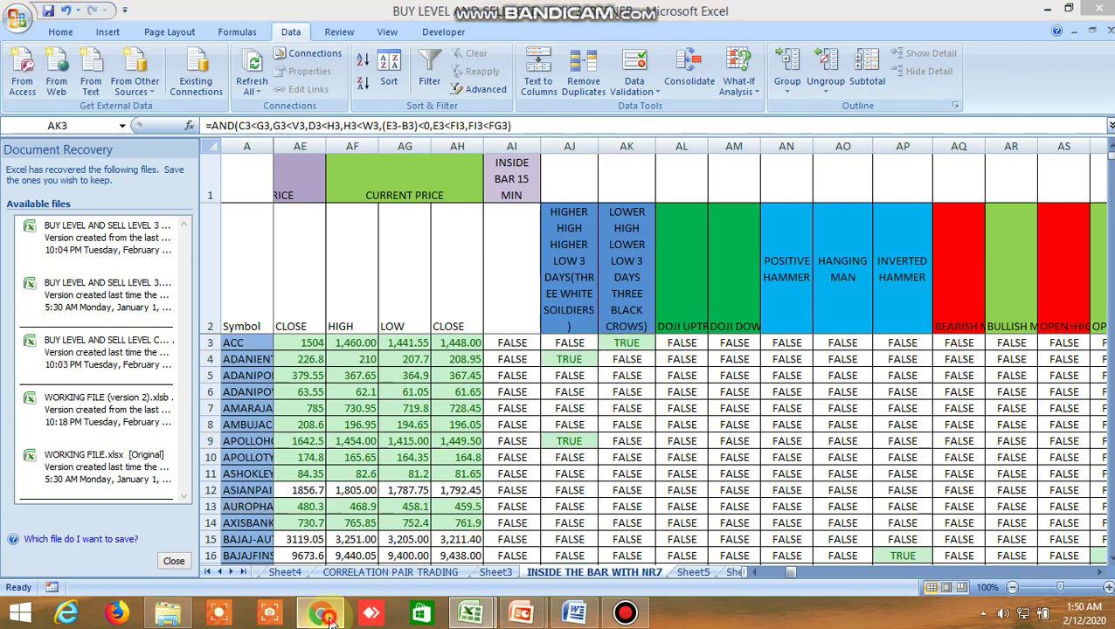
{"action": "left_click", "coordinate": [390, 128]}
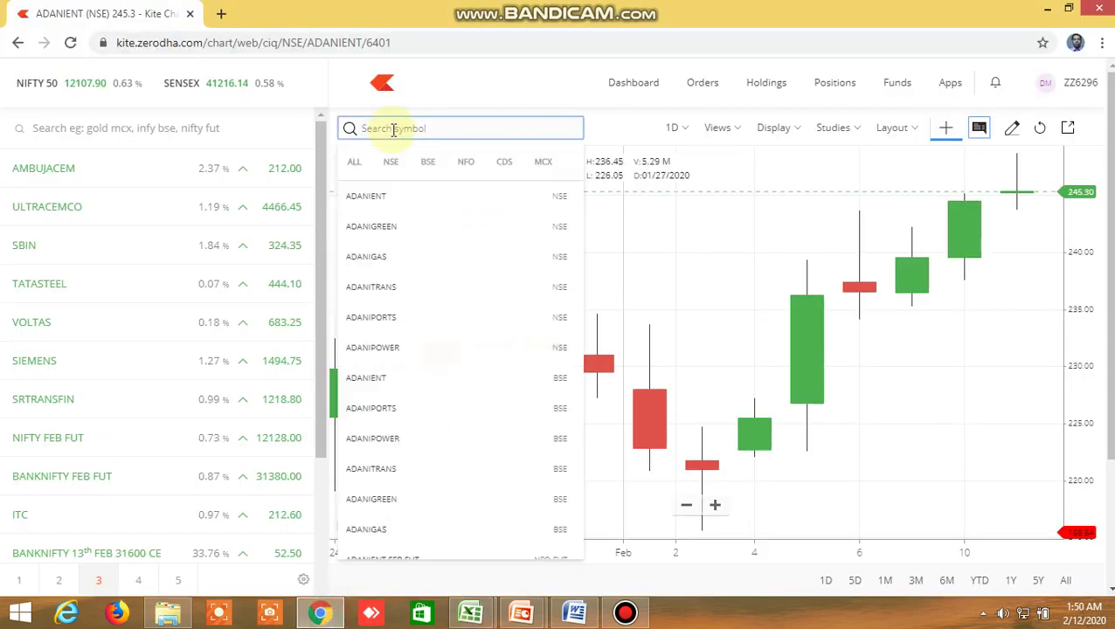
{"action": "type", "text": "acc"}
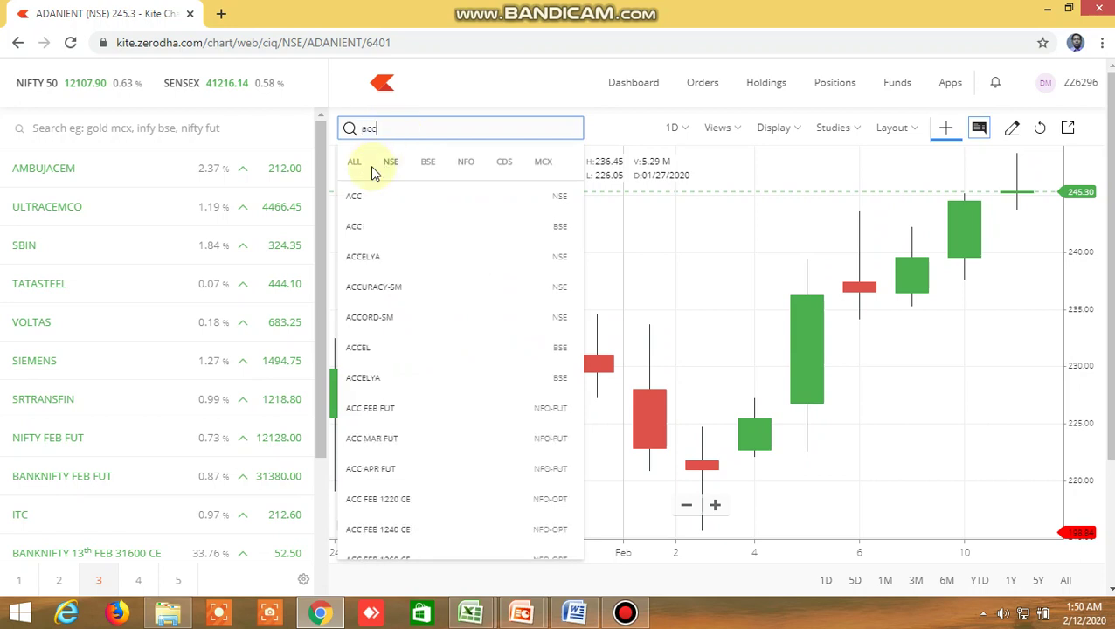
{"action": "left_click", "coordinate": [374, 200]}
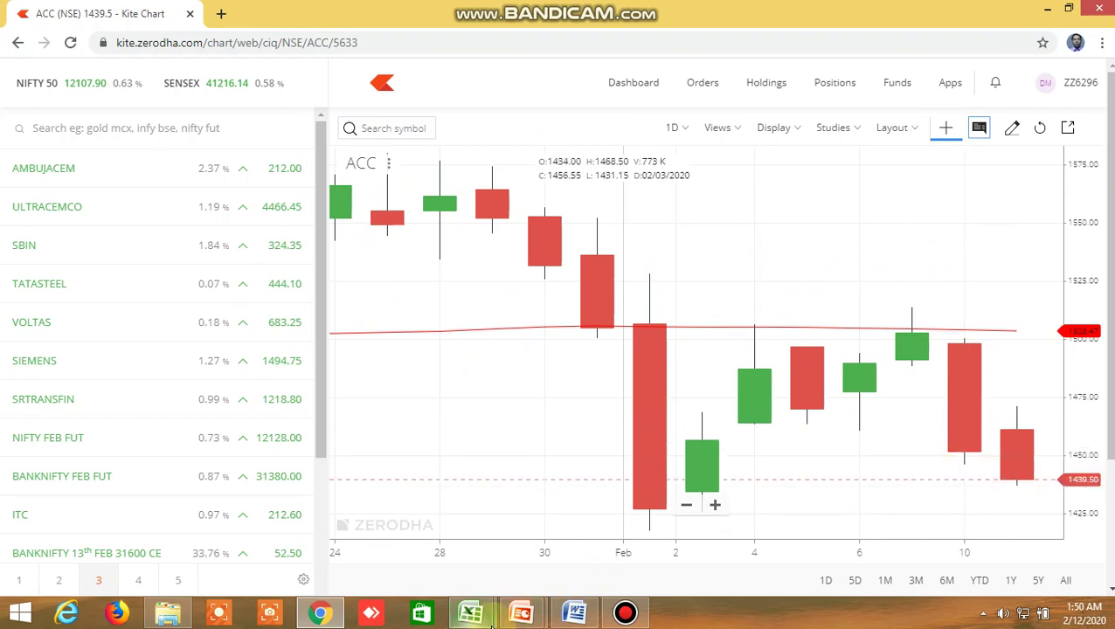
Step: Return to the screener workbook in Excel and inspect the three white soldiers formula in row 17
{"action": "mouse_move", "coordinate": [476, 619]}
{"action": "left_click", "coordinate": [545, 534]}
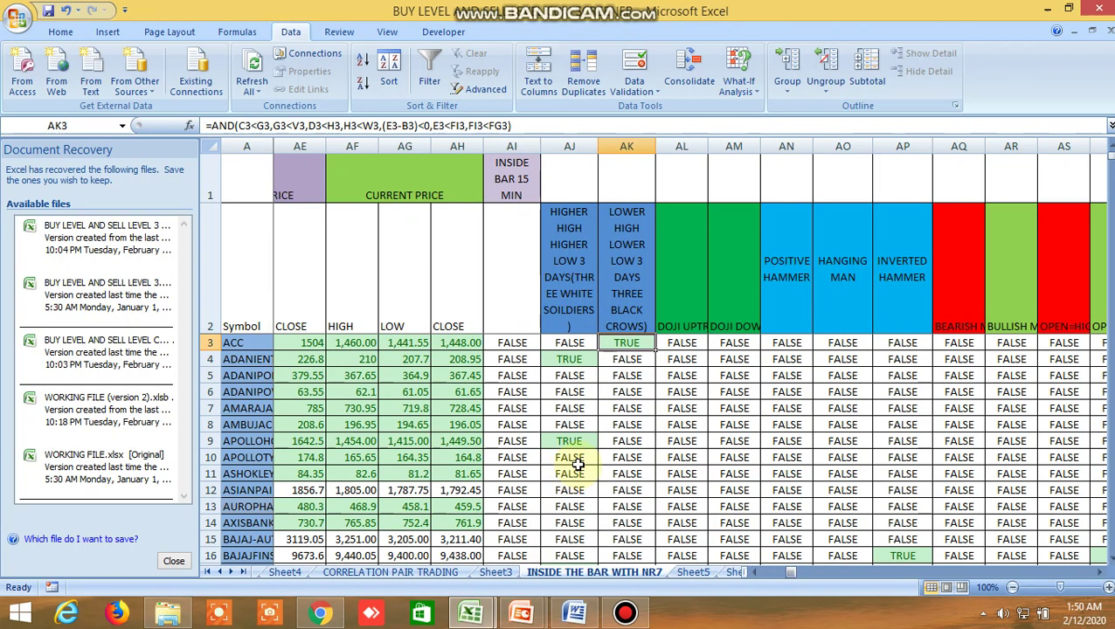
{"action": "scroll", "coordinate": [617, 402], "scroll_direction": "down", "scroll_amount": 2}
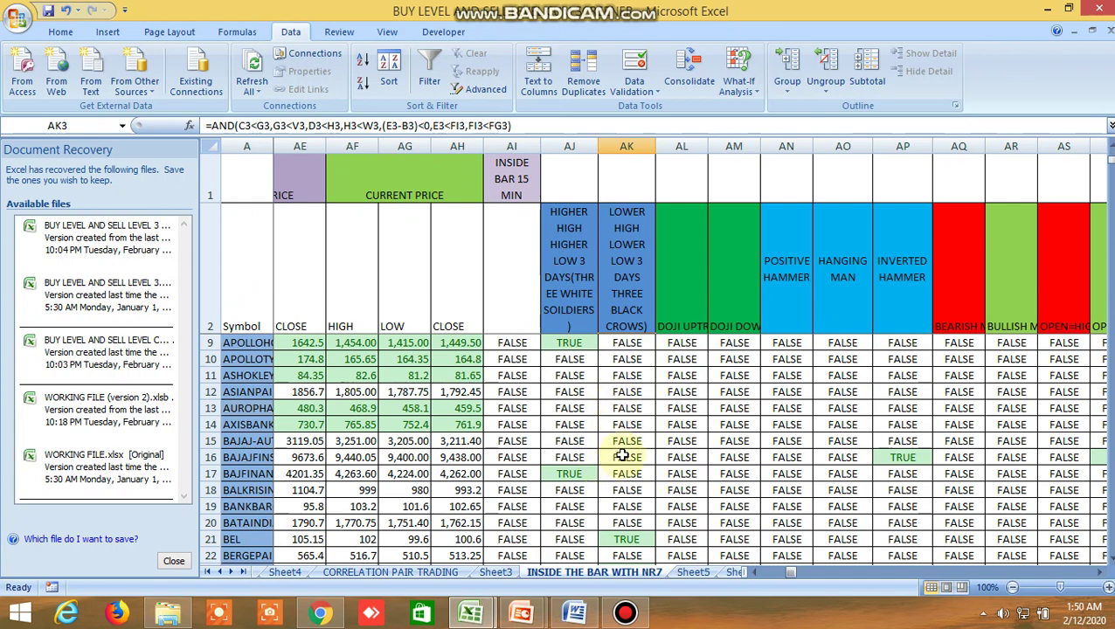
{"action": "scroll", "coordinate": [621, 456], "scroll_direction": "down", "scroll_amount": 1}
{"action": "left_click", "coordinate": [573, 425]}
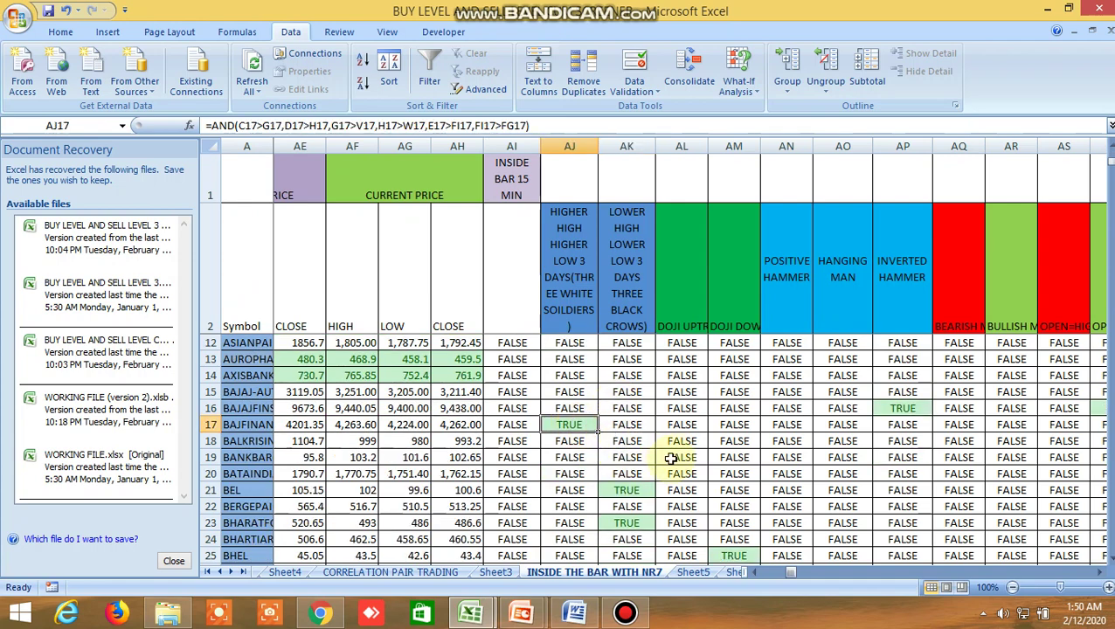
Step: Inspect the three black crows formulas in rows 21 and 23 and the downtrend doji formula for BHEL
{"action": "scroll", "coordinate": [670, 463], "scroll_direction": "down", "scroll_amount": 1}
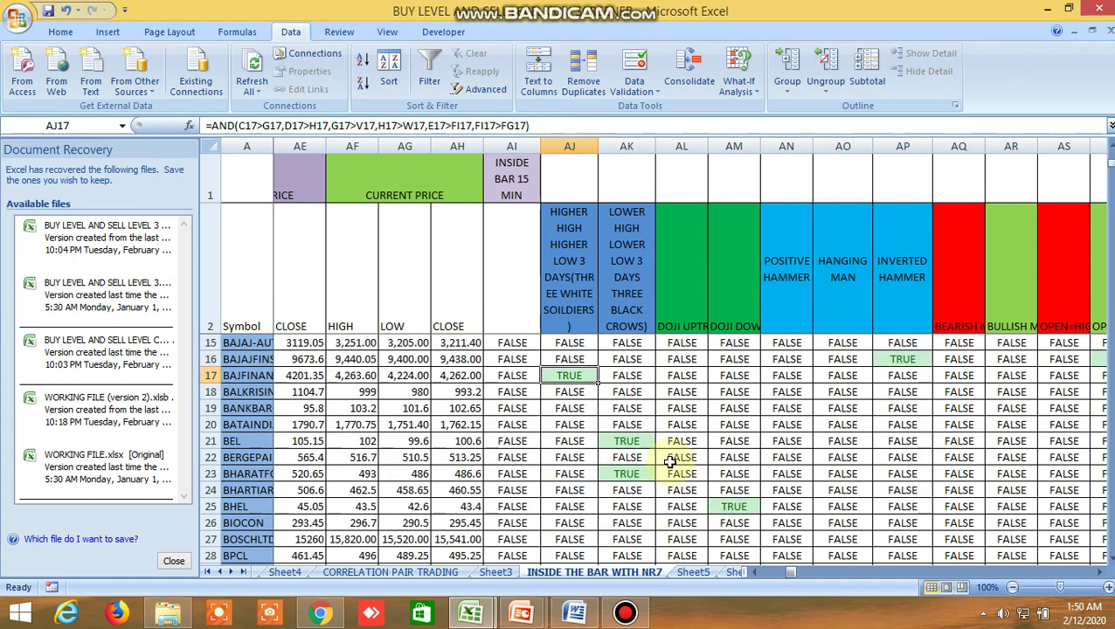
{"action": "left_click", "coordinate": [629, 442]}
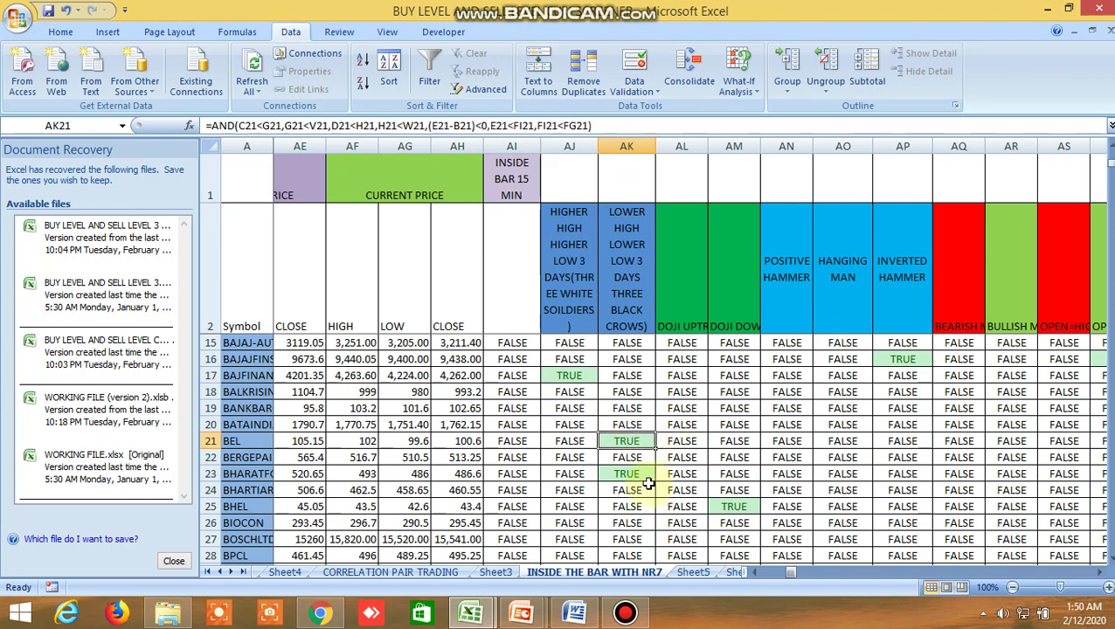
{"action": "left_click", "coordinate": [629, 472]}
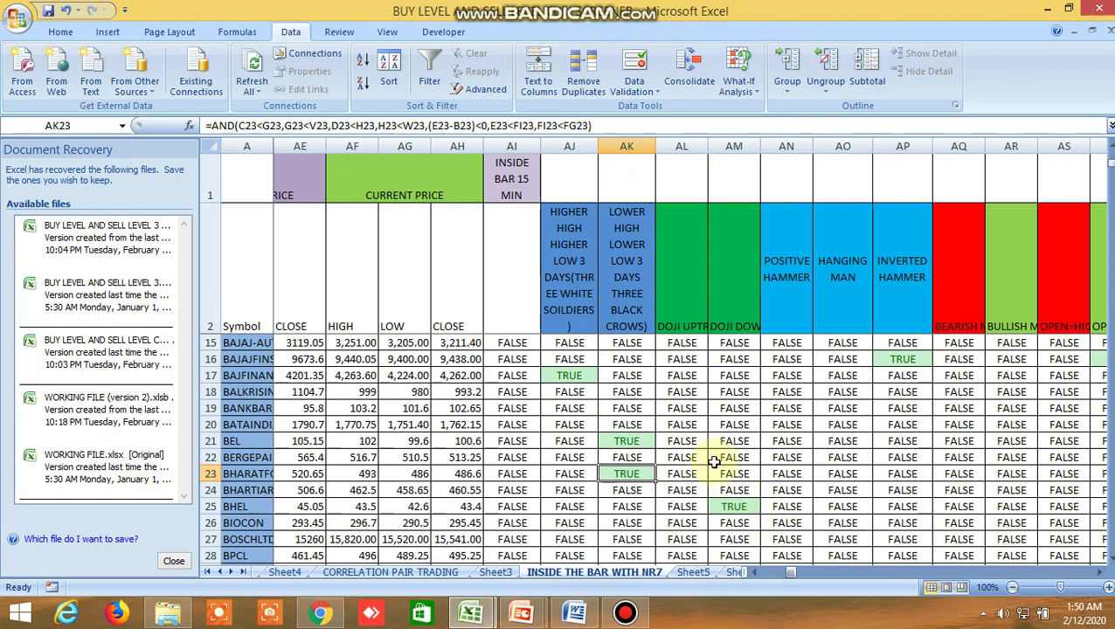
{"action": "left_click", "coordinate": [744, 507]}
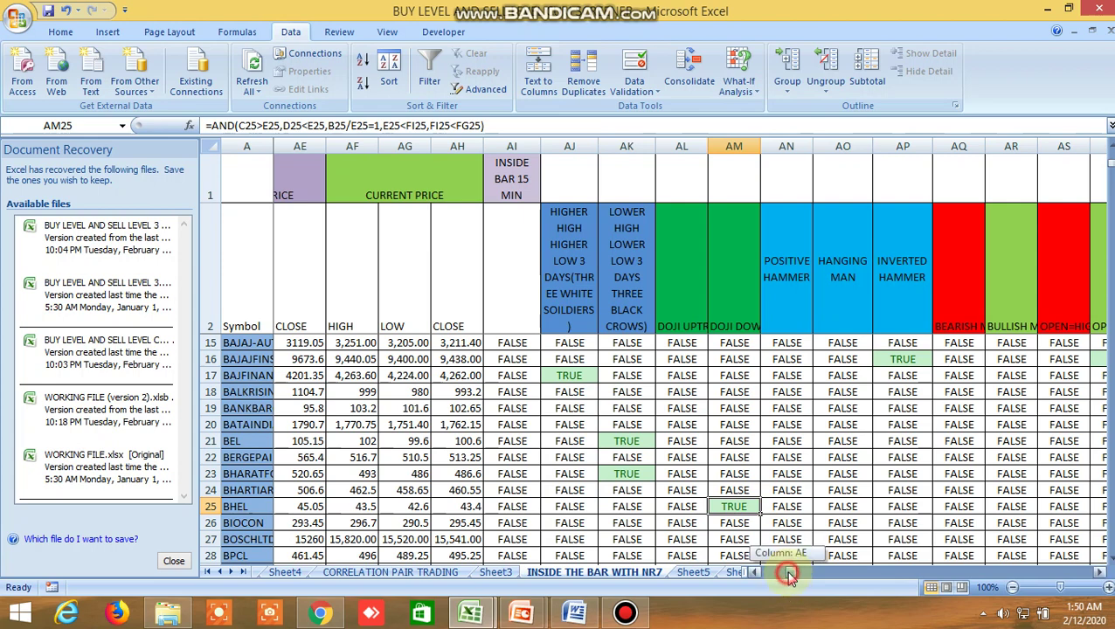
Step: Inspect the inverted hammer formula for the flagged stock in row 16
{"action": "left_click_drag", "start_coordinate": [786, 573], "coordinate": [791, 573]}
{"action": "scroll", "coordinate": [699, 411], "scroll_direction": "up", "scroll_amount": 4}
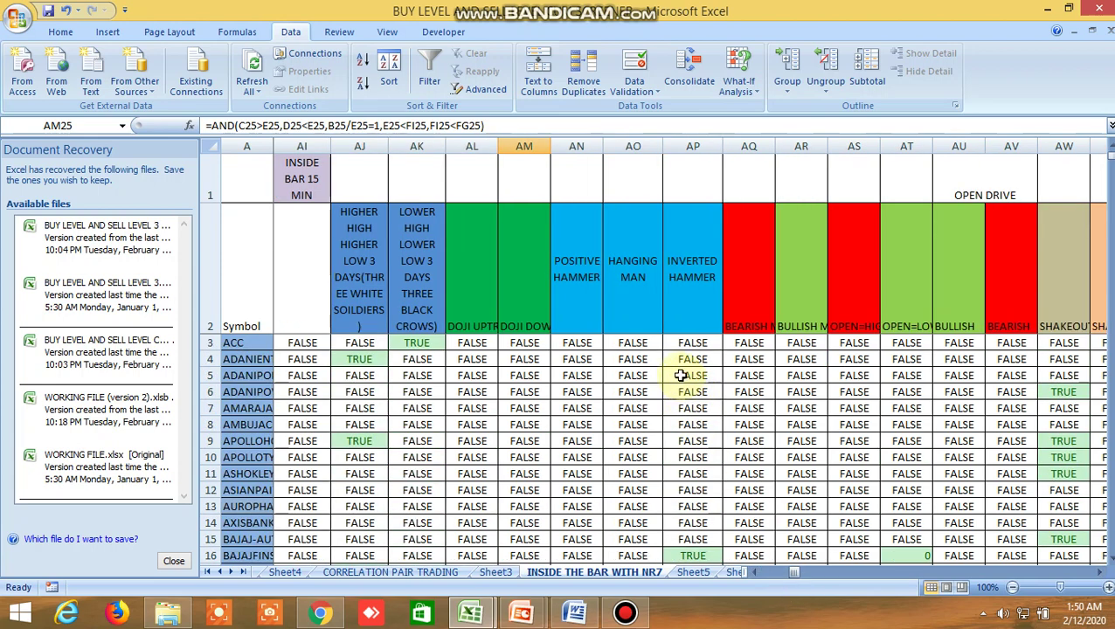
{"action": "scroll", "coordinate": [680, 375], "scroll_direction": "down", "scroll_amount": 5}
{"action": "scroll", "coordinate": [681, 382], "scroll_direction": "up", "scroll_amount": 2}
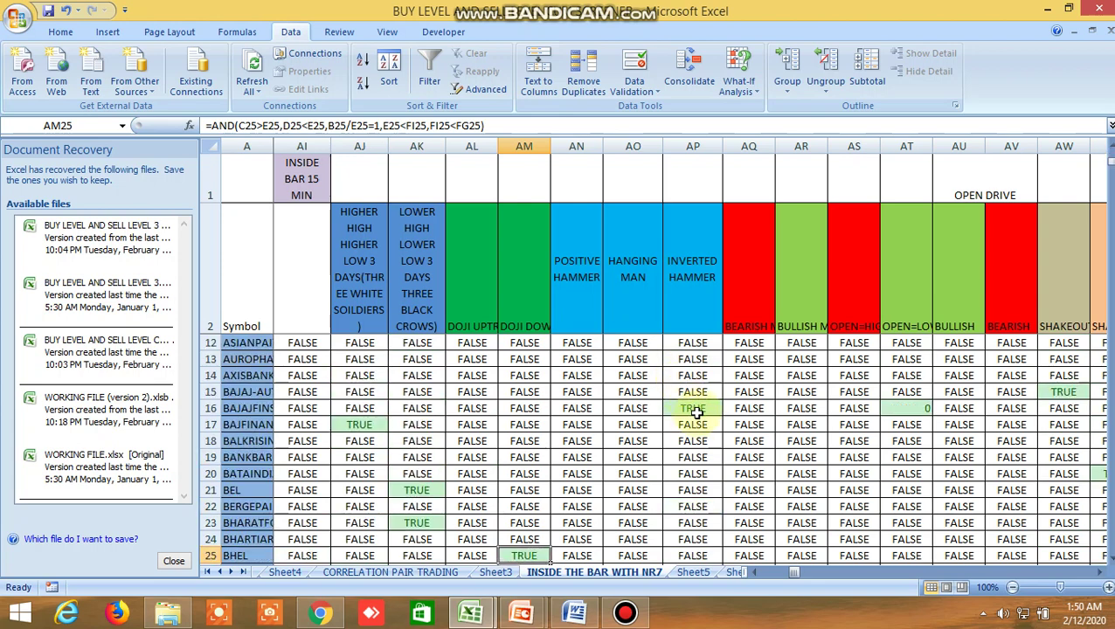
{"action": "left_click", "coordinate": [691, 408]}
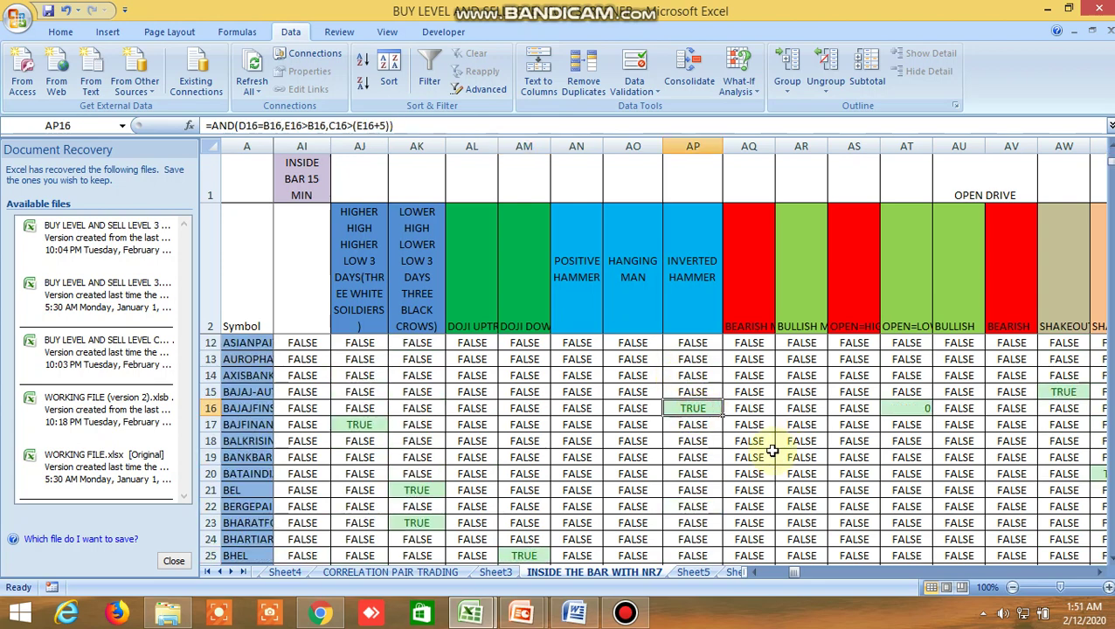
Step: Switch to Kite in Chrome, search for "bajajfinsv" and open the BAJAJFINSV NSE chart
{"action": "left_click", "coordinate": [319, 612]}
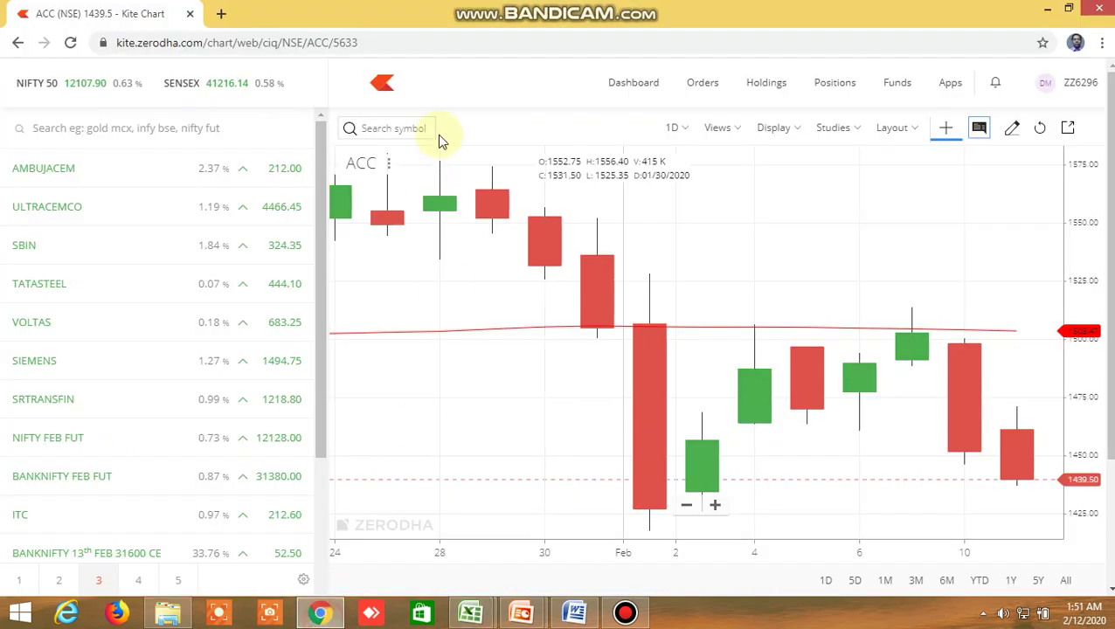
{"action": "left_click", "coordinate": [403, 126]}
{"action": "type", "text": "ba"}
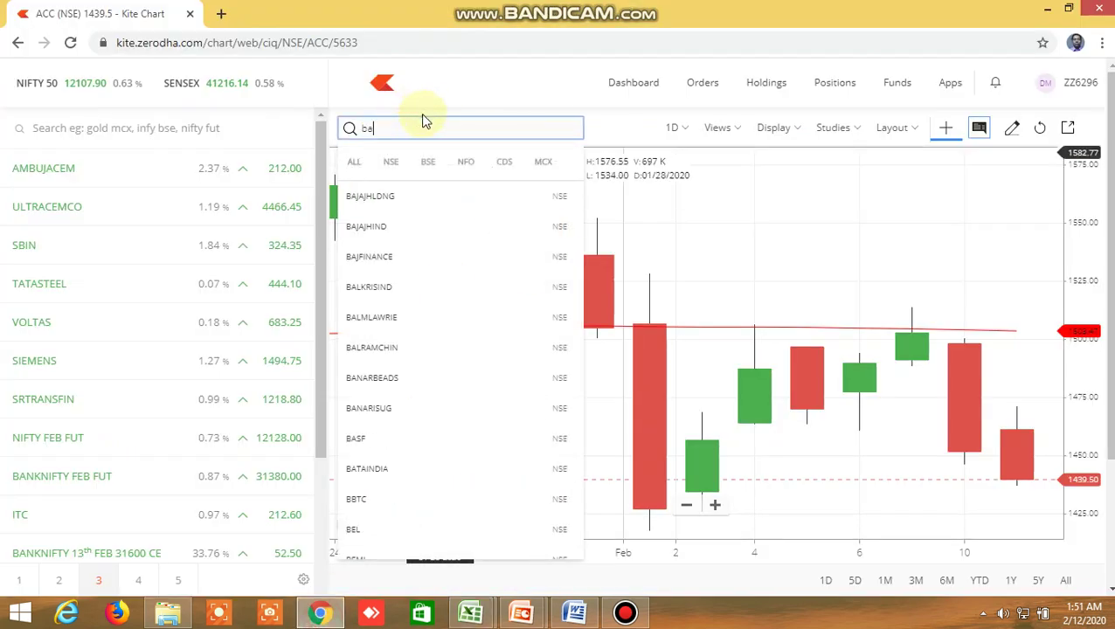
{"action": "type", "text": "ja"}
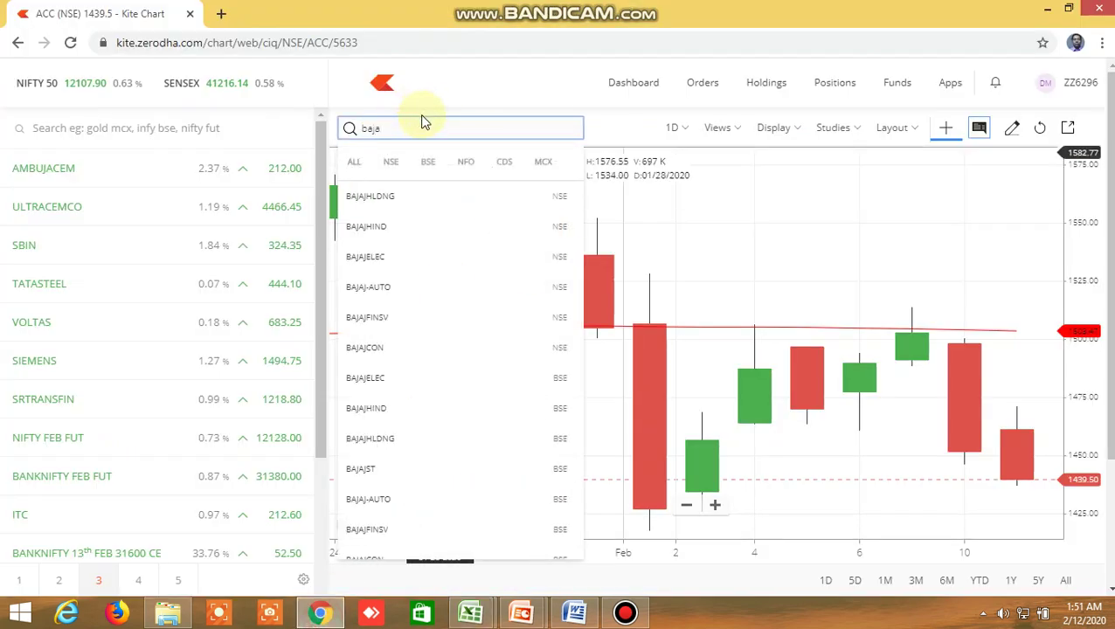
{"action": "type", "text": "finsv"}
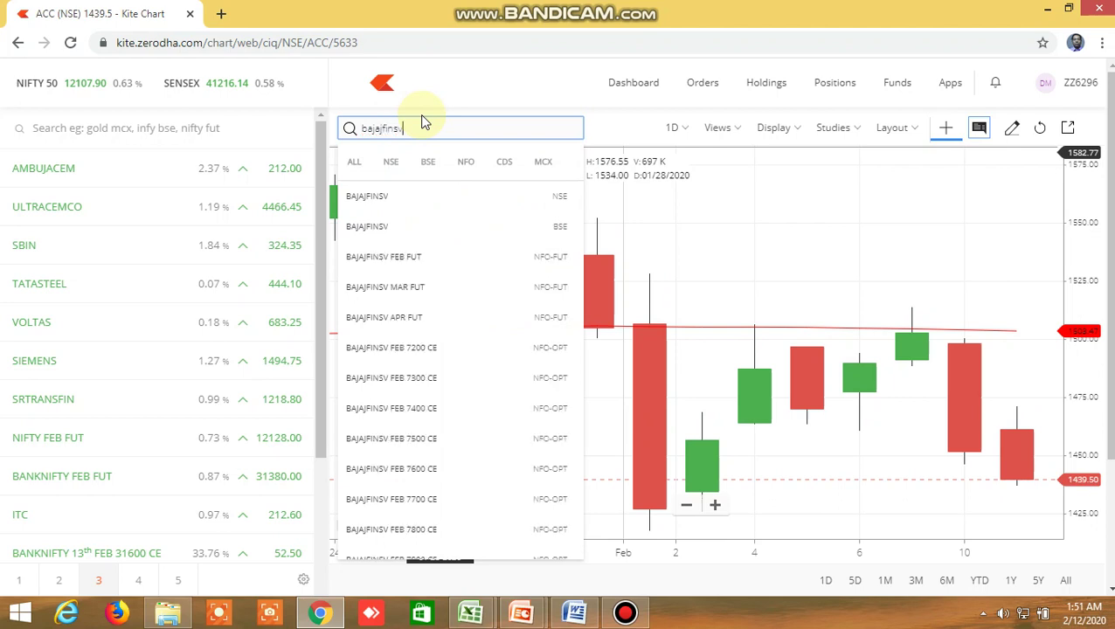
{"action": "left_click", "coordinate": [385, 203]}
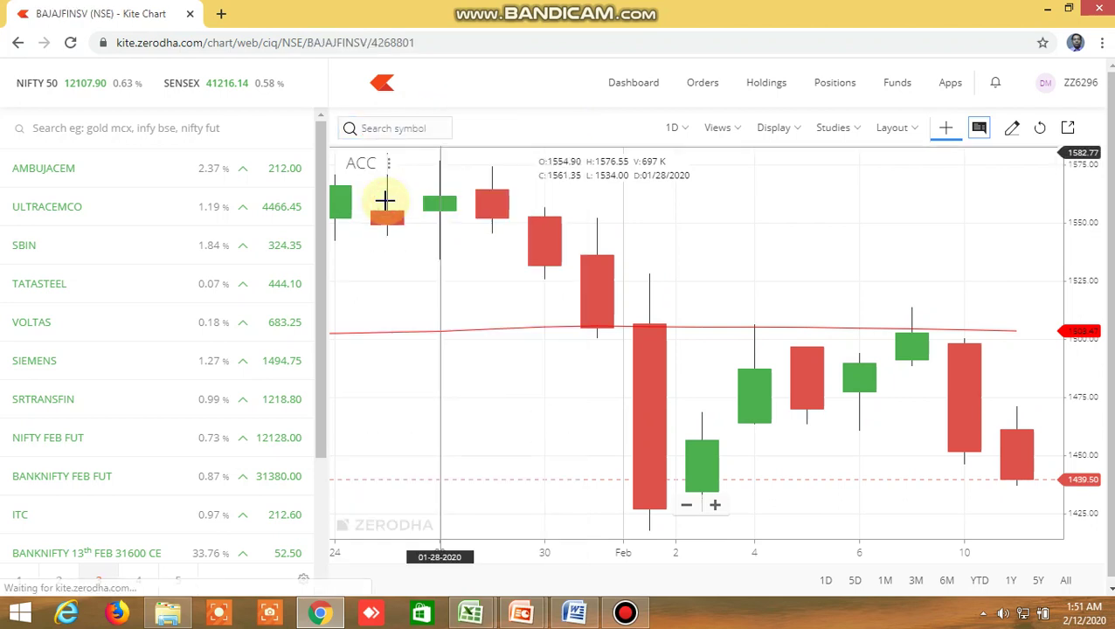